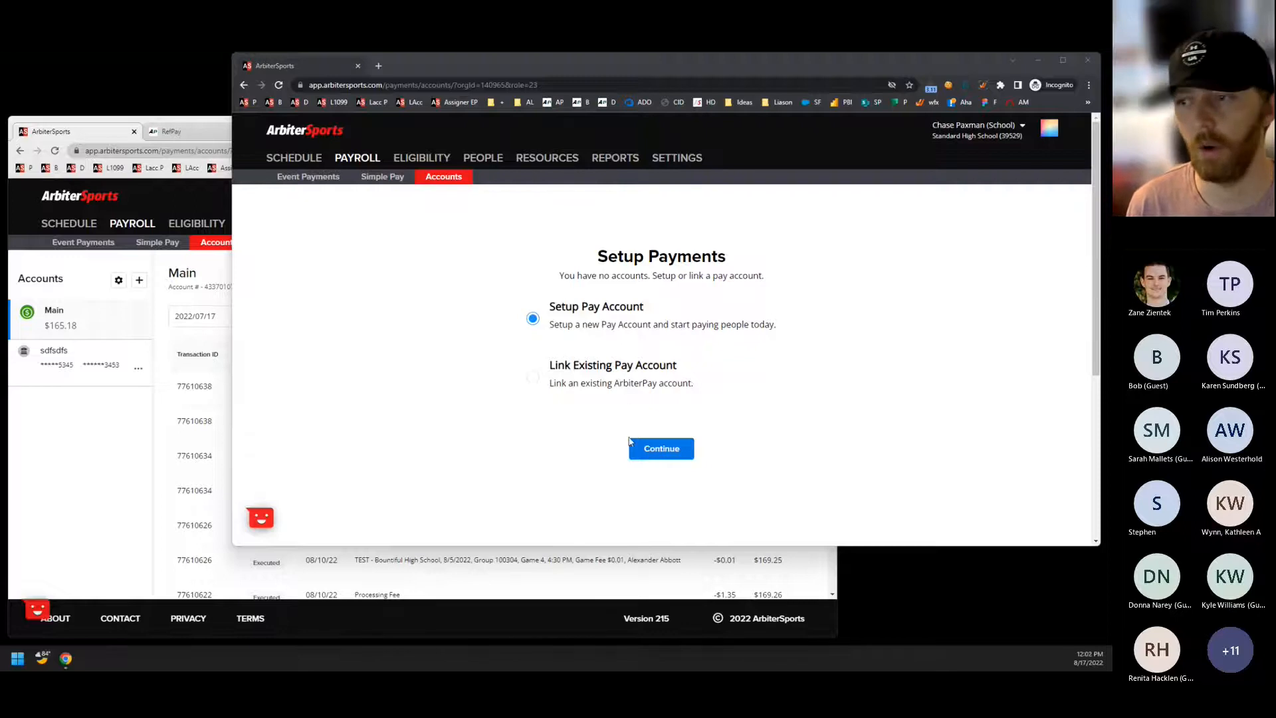
# Start setting up a new pay account and look through the business information and address fields of the Verify Business form.
pyautogui.click(649, 455)
pyautogui.click(650, 454)
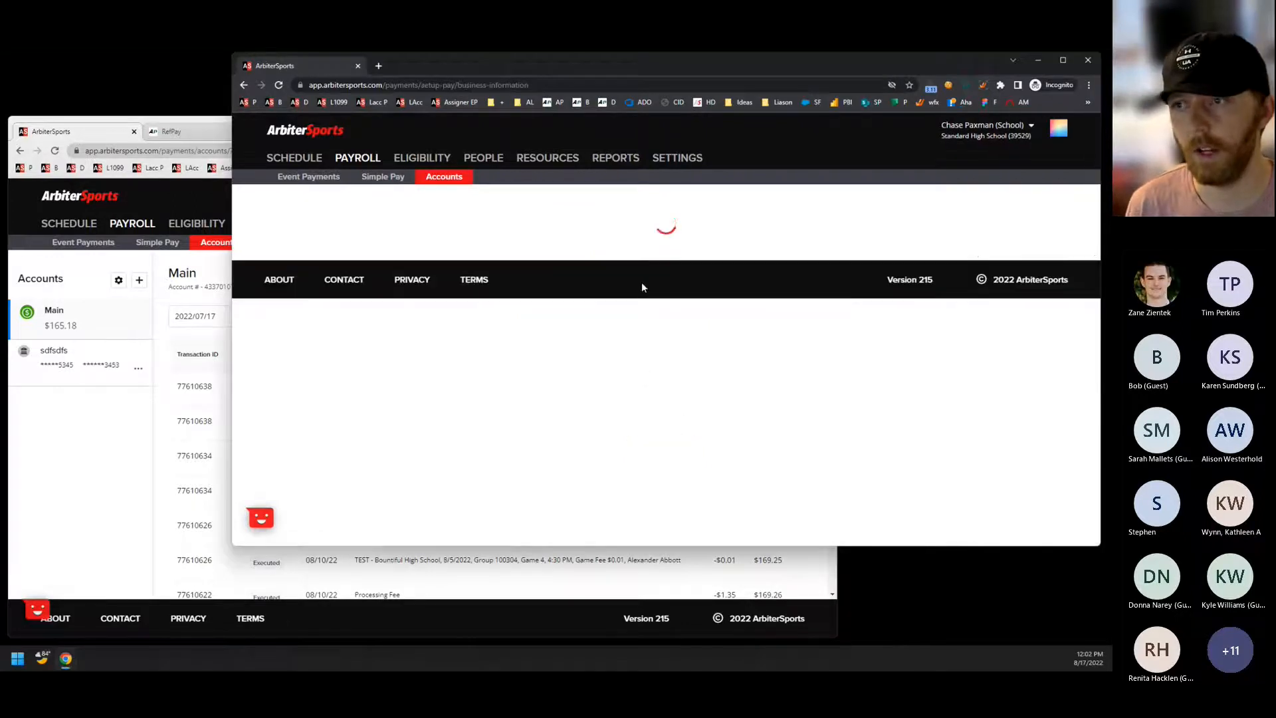
pyautogui.scroll(-1, 584, 326)
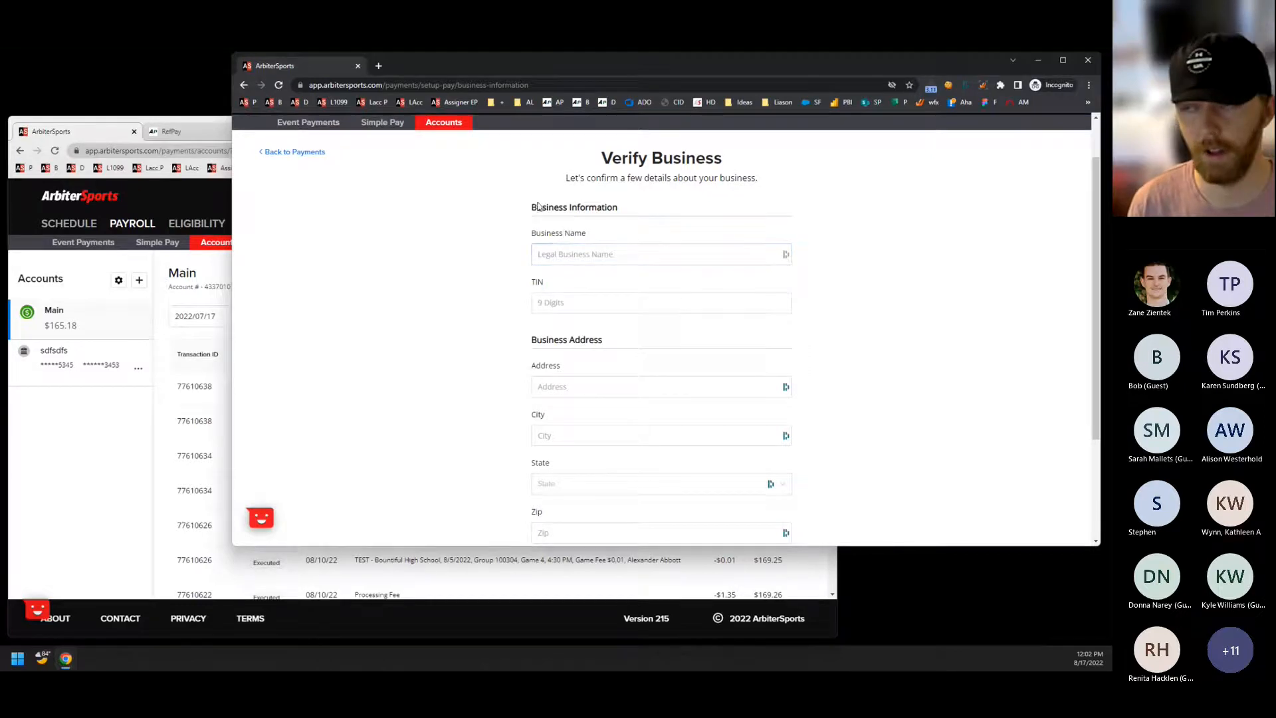
pyautogui.scroll(-3, 559, 319)
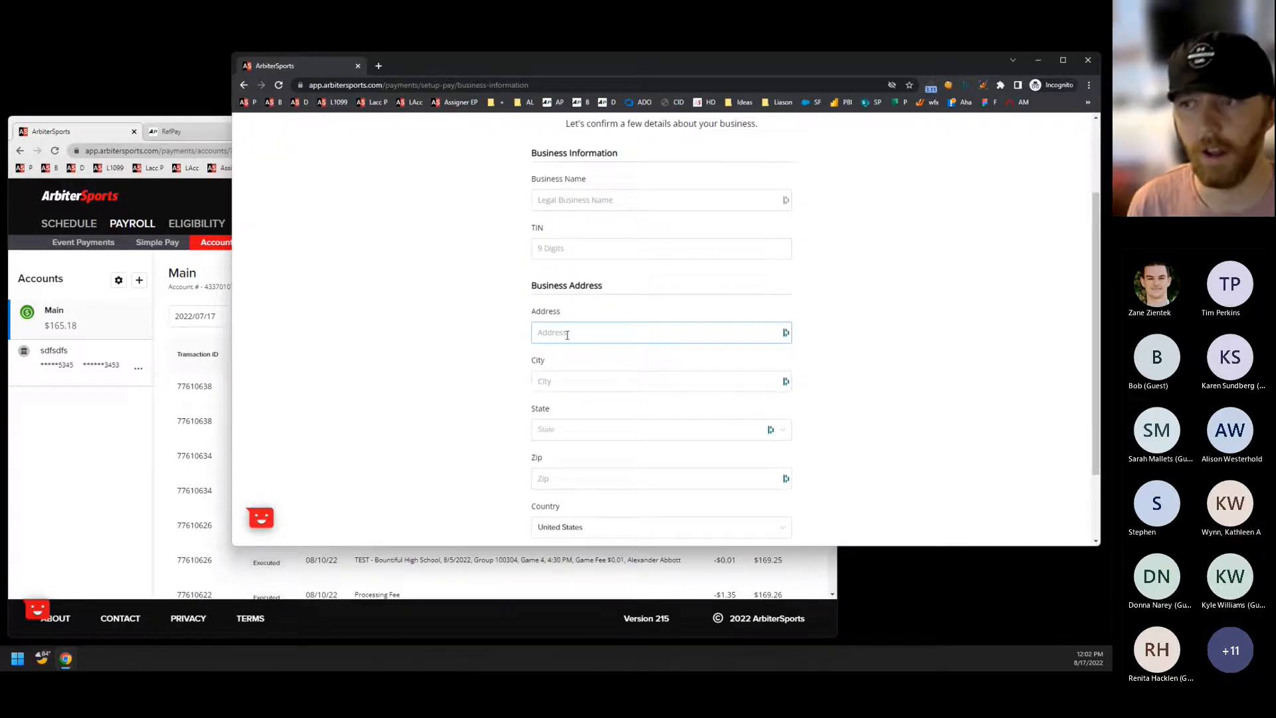
pyautogui.scroll(3, 483, 370)
pyautogui.scroll(-2, 484, 371)
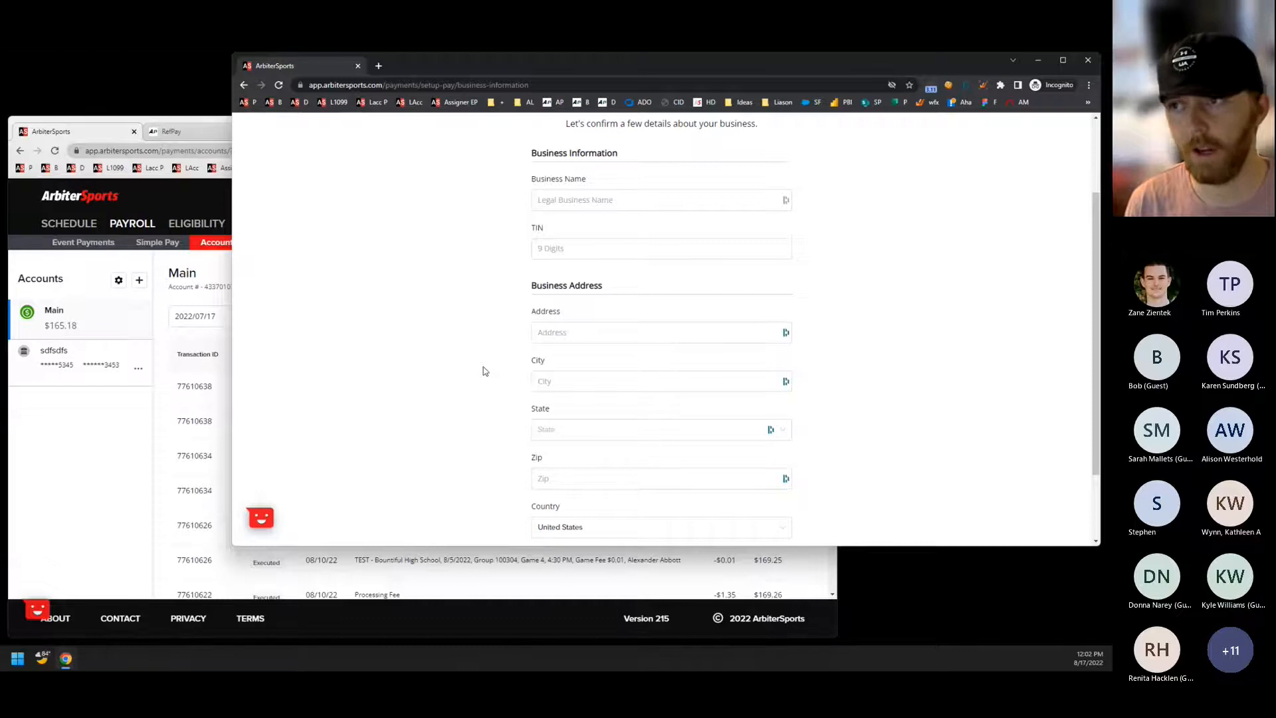
pyautogui.scroll(3, 483, 370)
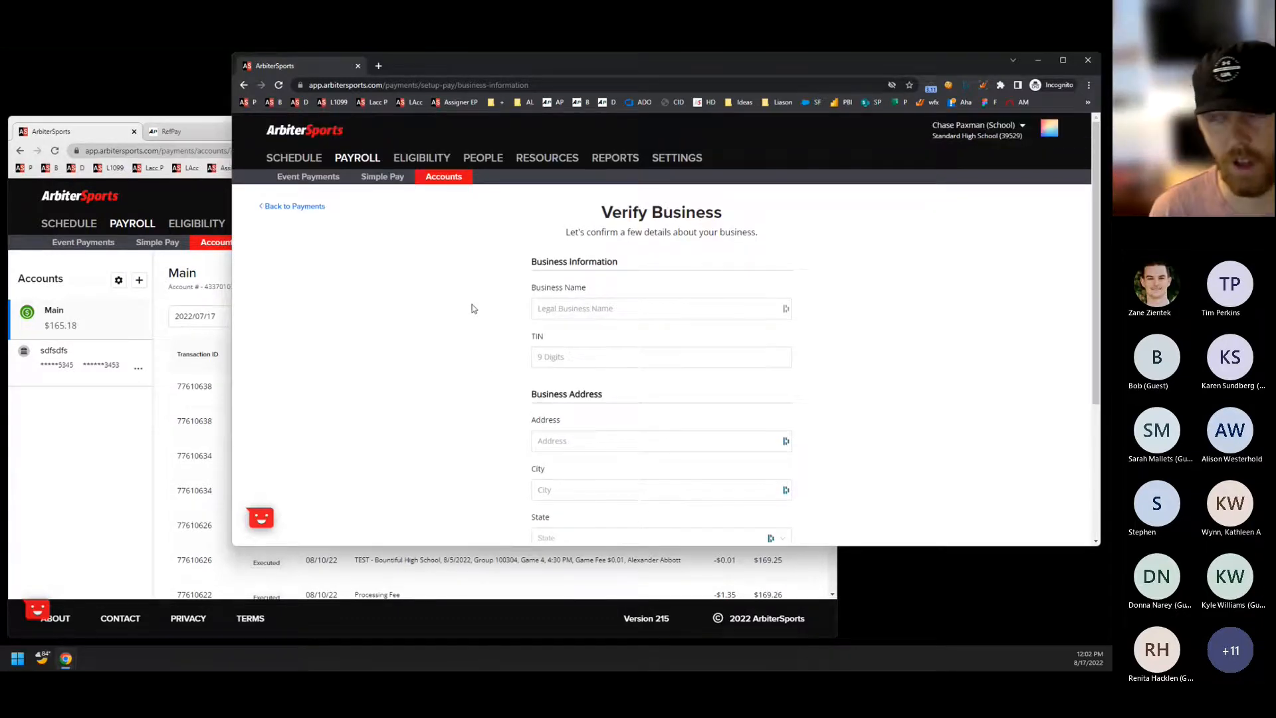
pyautogui.scroll(-1, 473, 309)
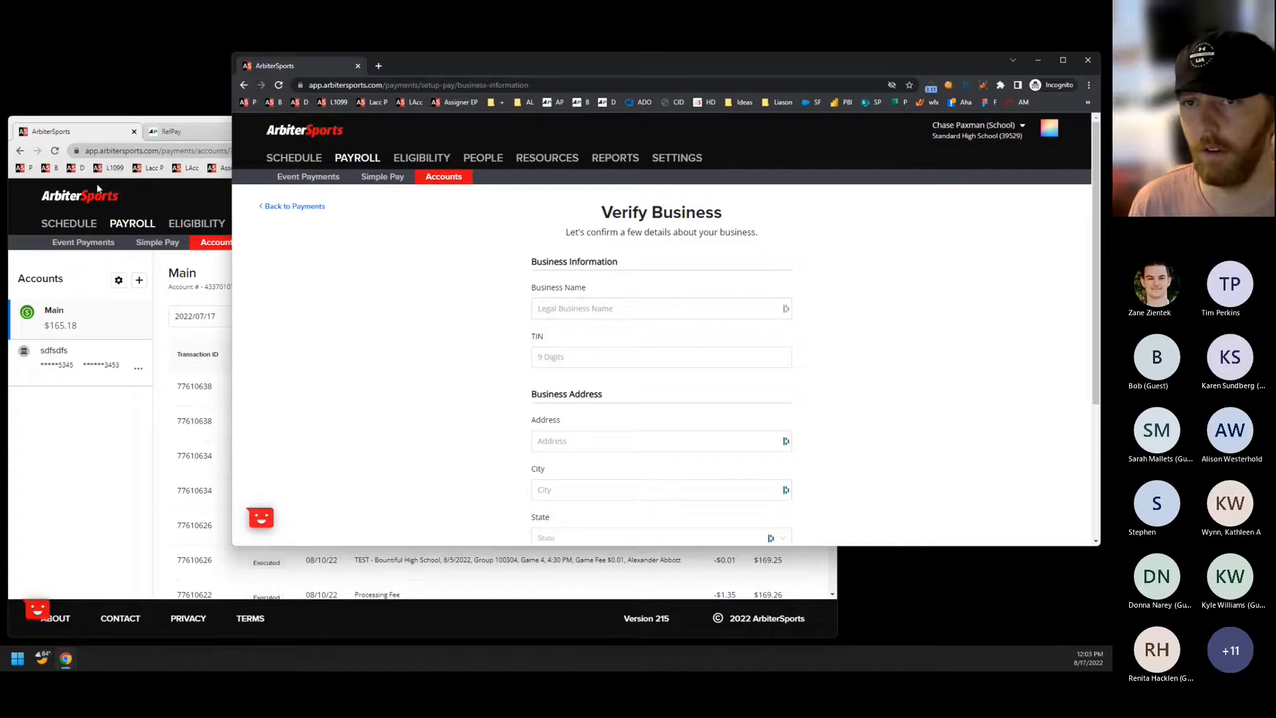
# Switch to the TEST - Bountiful High School window, maximize it, and examine the Main account's balance and the linked bank account's options.
pyautogui.click(84, 136)
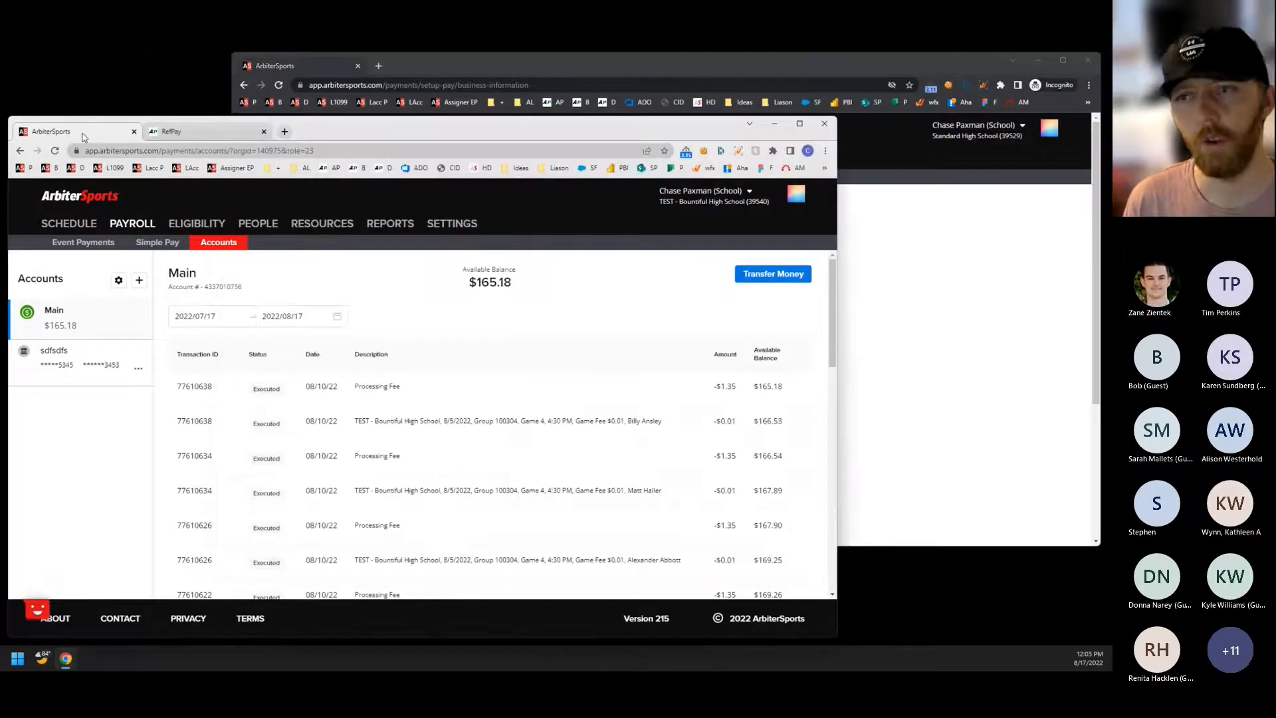
pyautogui.doubleClick(761, 124)
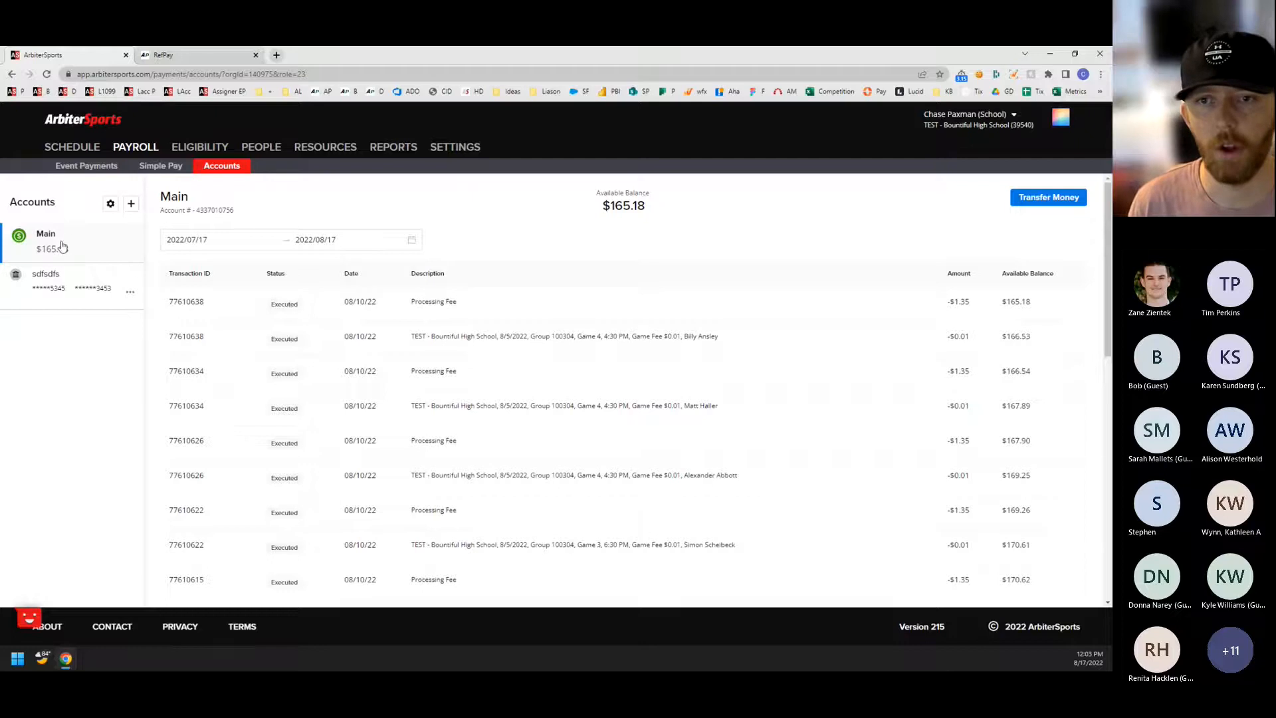
pyautogui.doubleClick(655, 212)
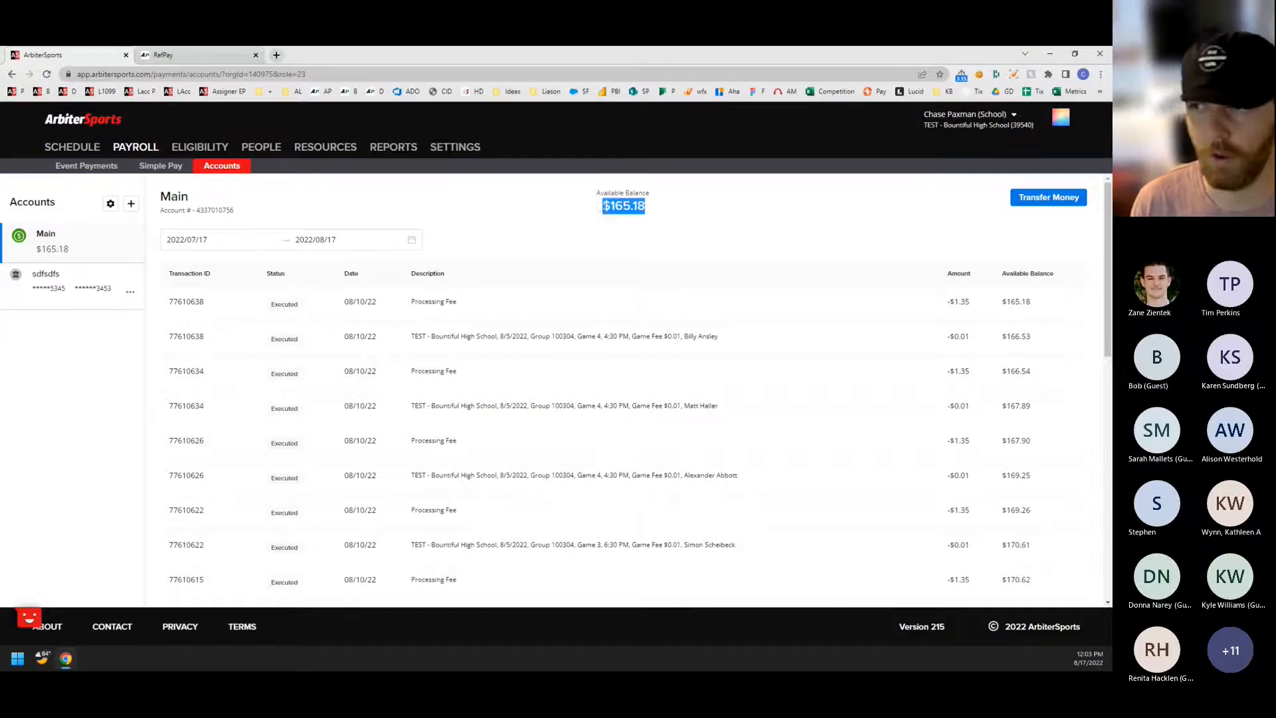
pyautogui.click(558, 209)
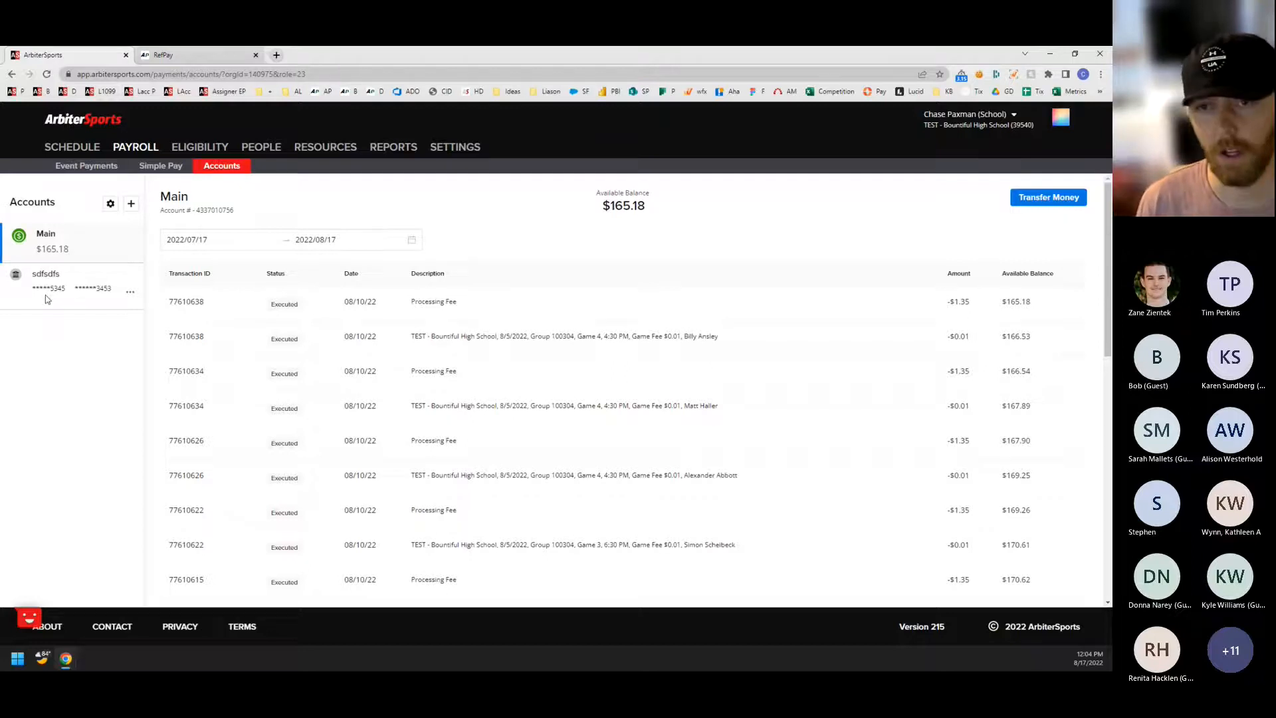
pyautogui.click(129, 292)
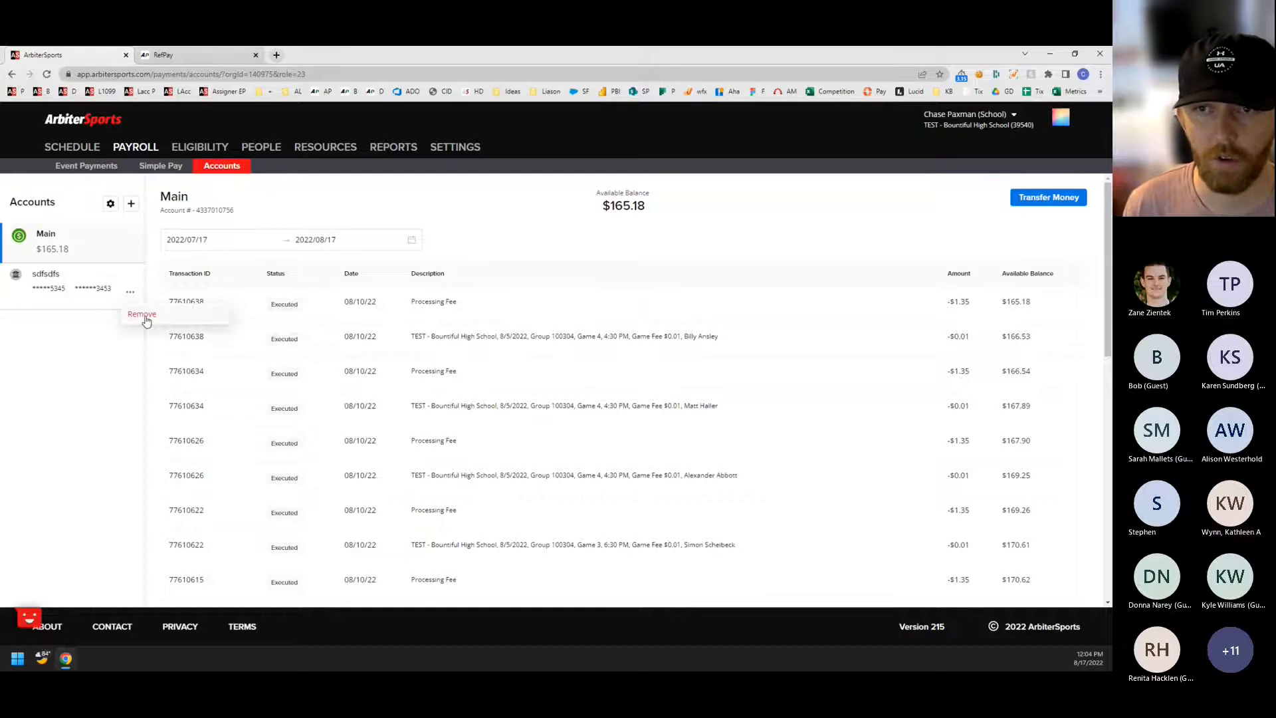
# Open the form for adding a bank account by entering the account PIN, review its fields, and close it unfilled.
pyautogui.click(131, 204)
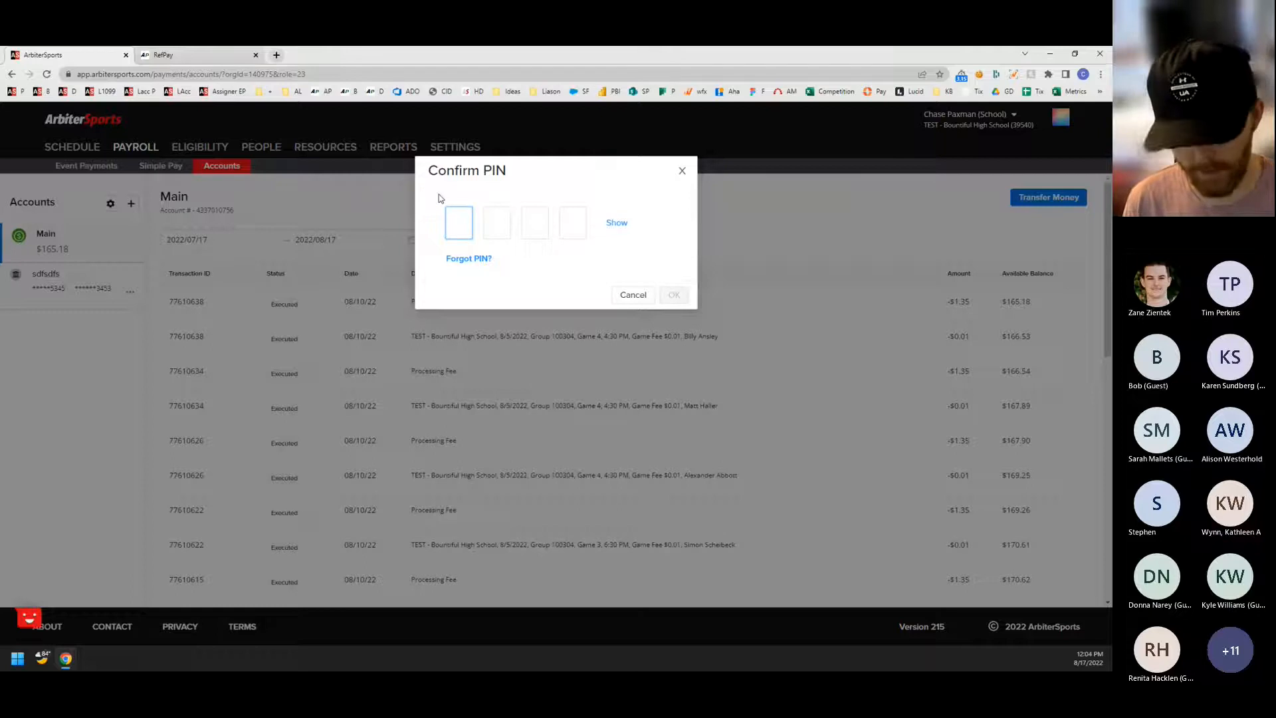
pyautogui.write('1234')
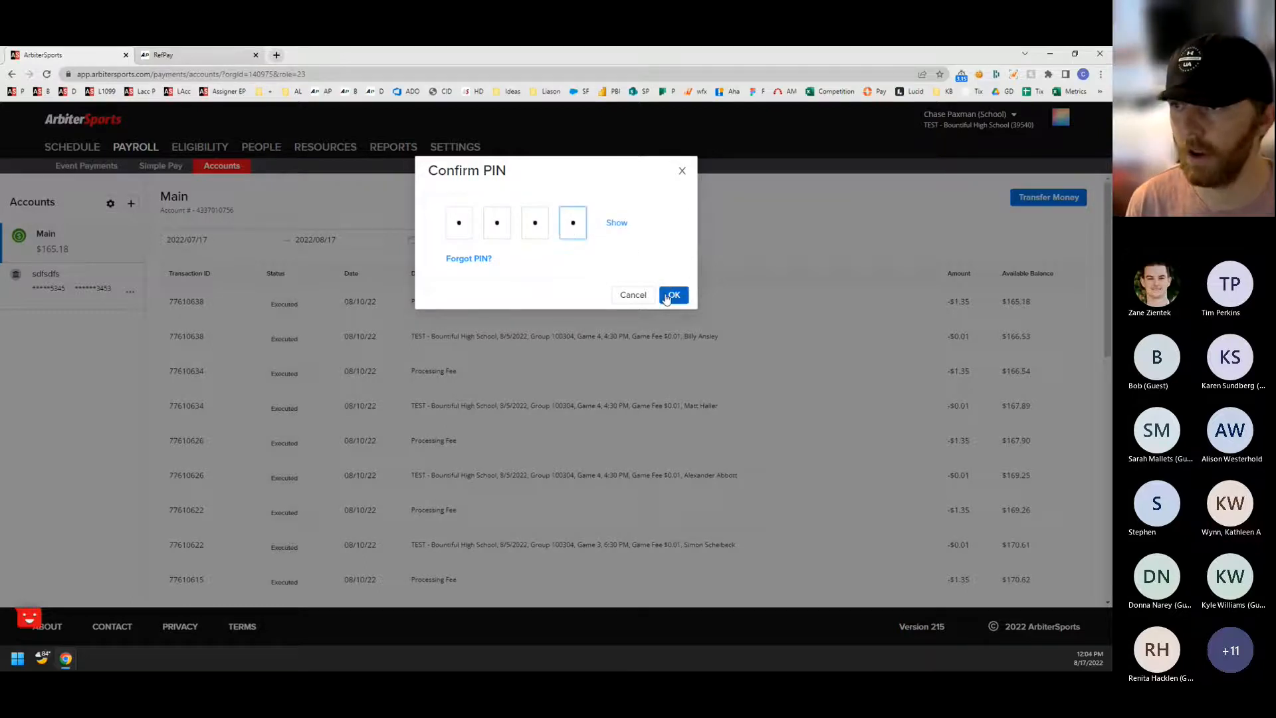
pyautogui.click(670, 299)
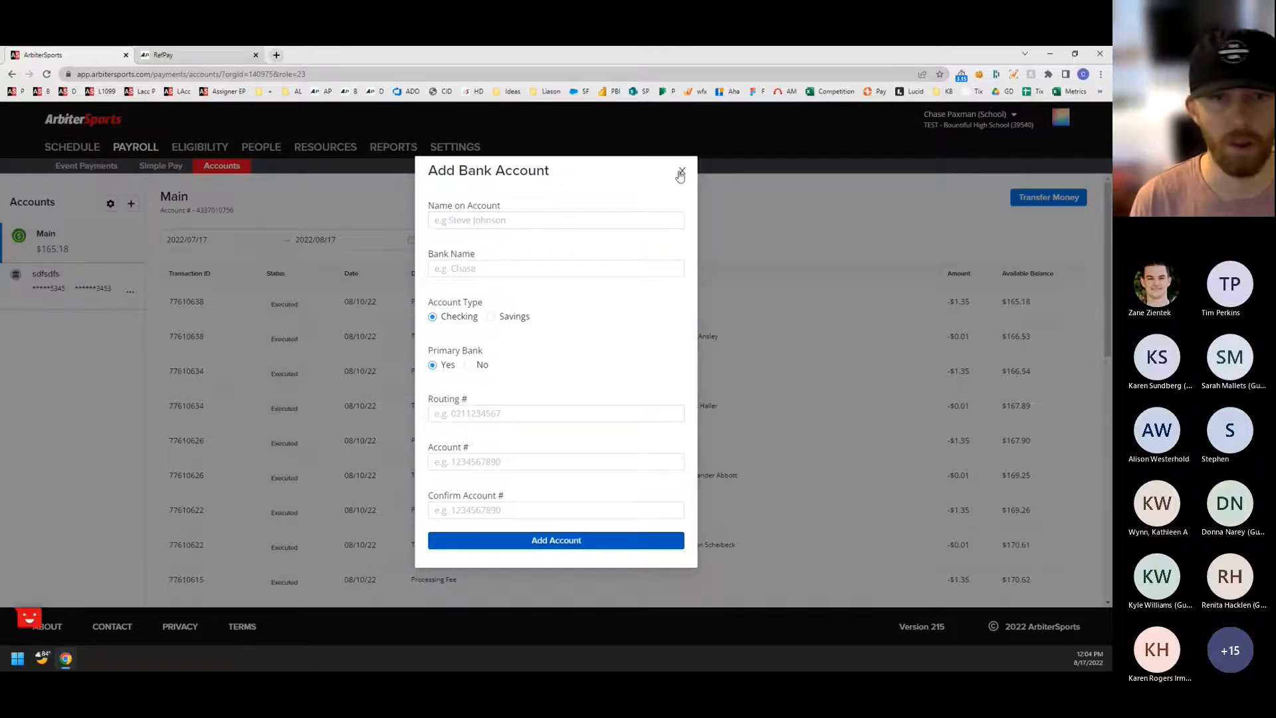
pyautogui.click(540, 213)
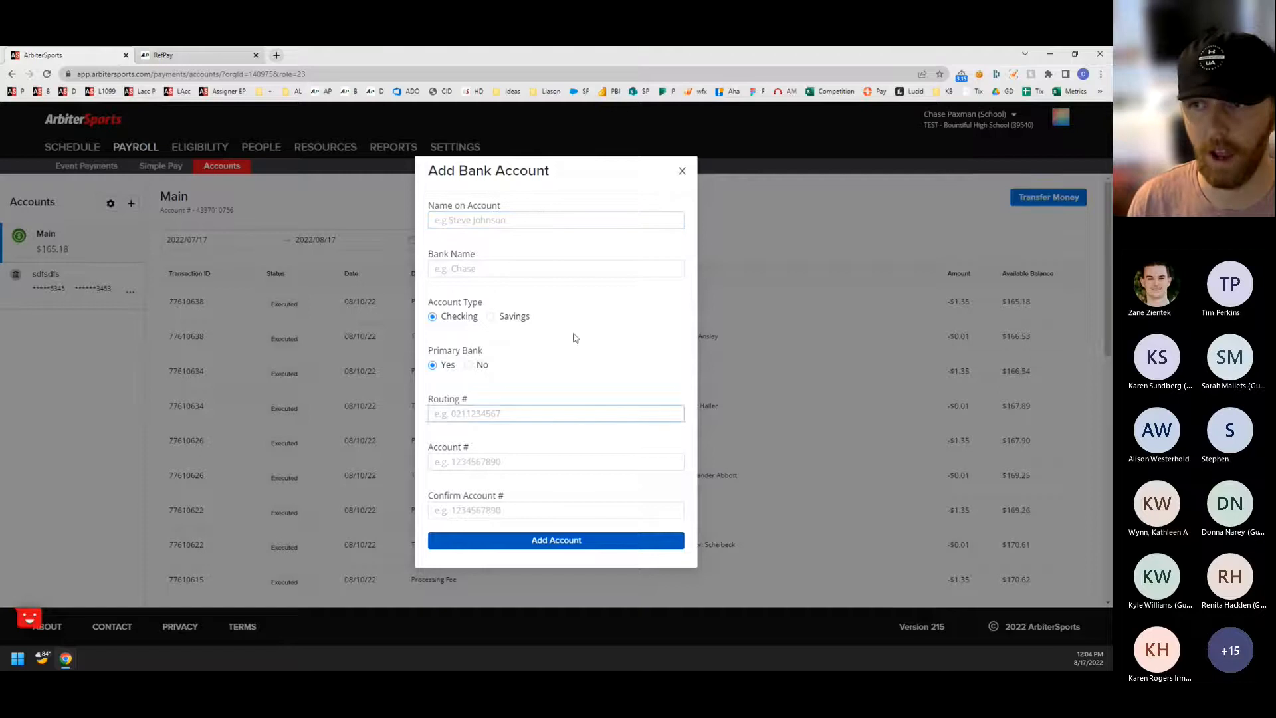
pyautogui.click(682, 171)
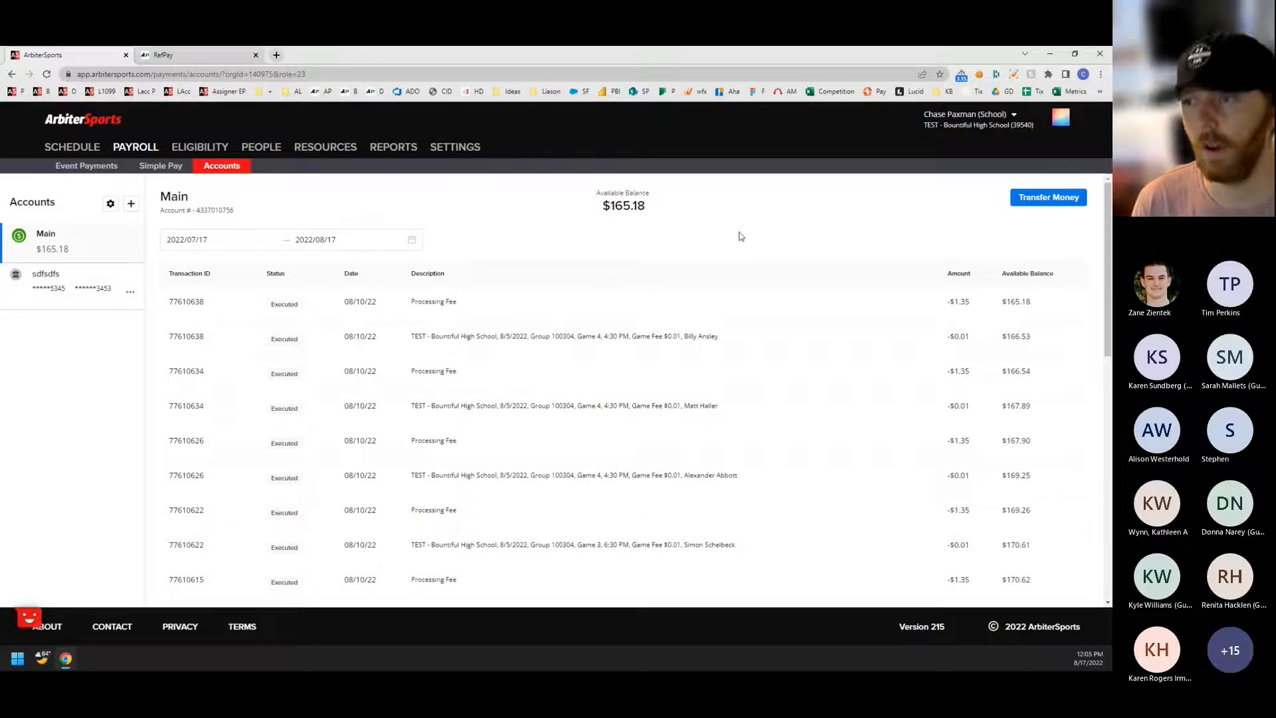
# Open the Transfer Money form for the Main account, confirming access with the account PIN.
pyautogui.click(1044, 199)
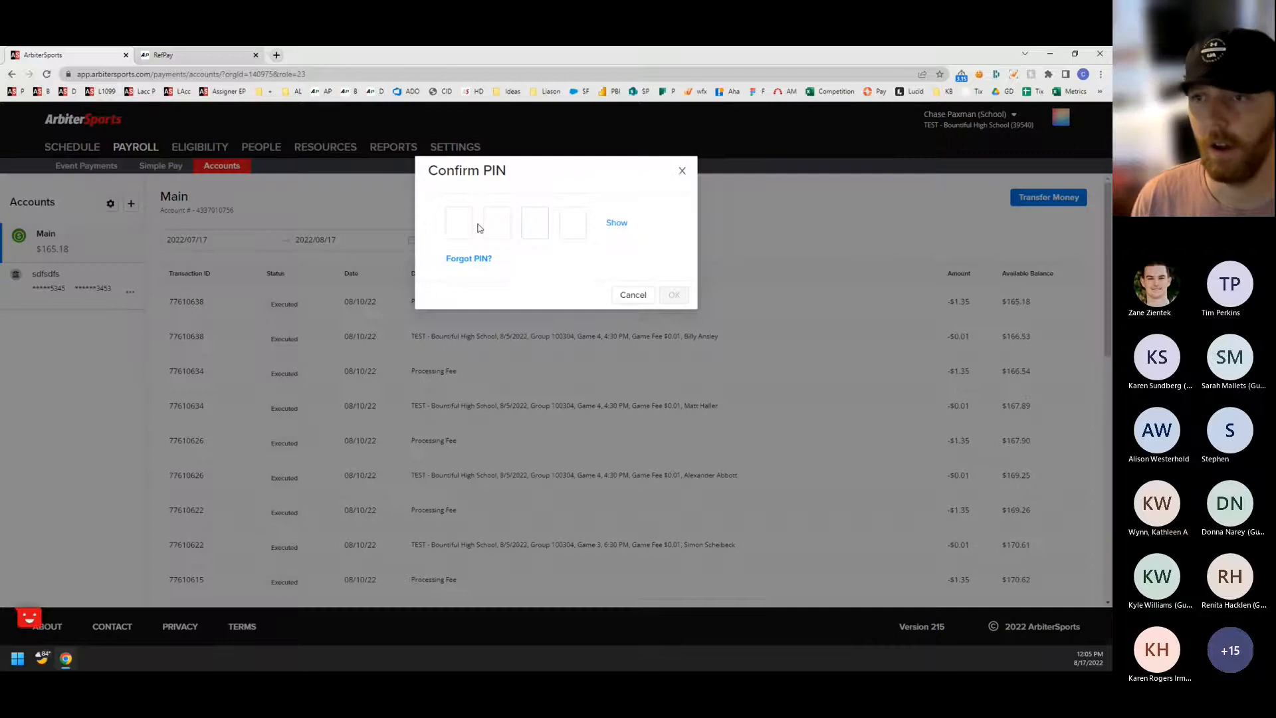
pyautogui.click(452, 230)
pyautogui.write('1234')
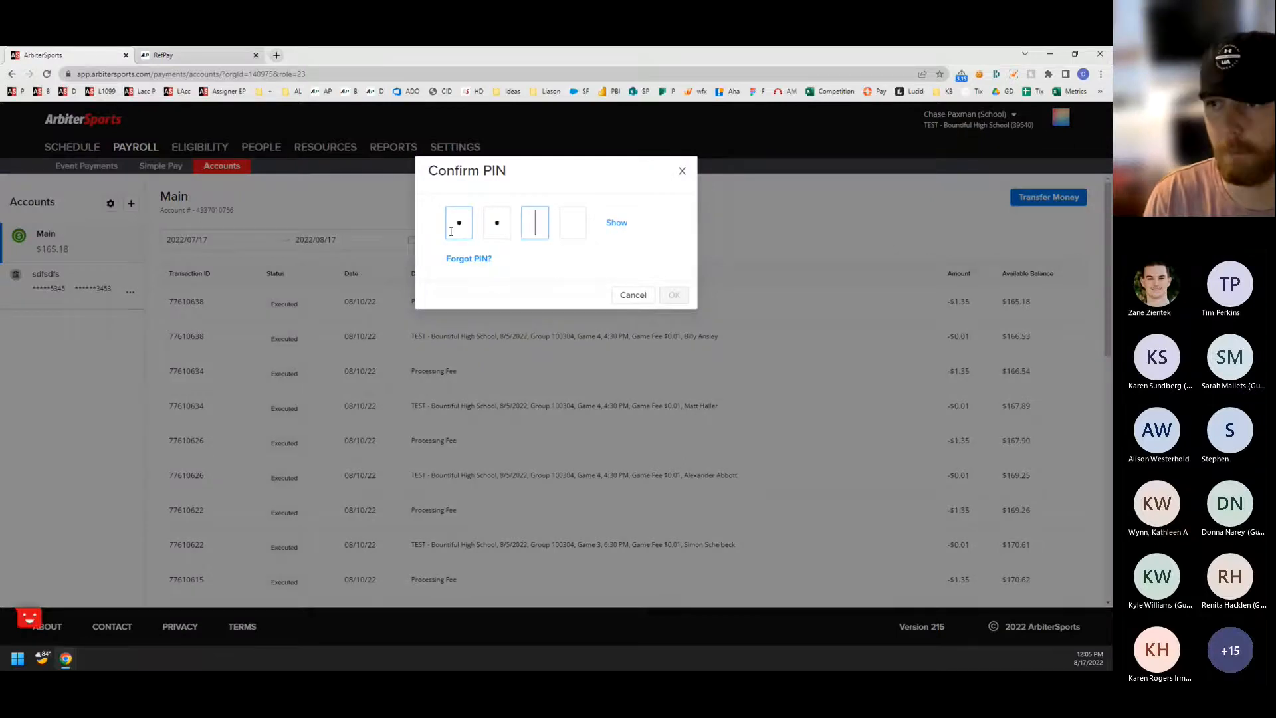
pyautogui.click(673, 296)
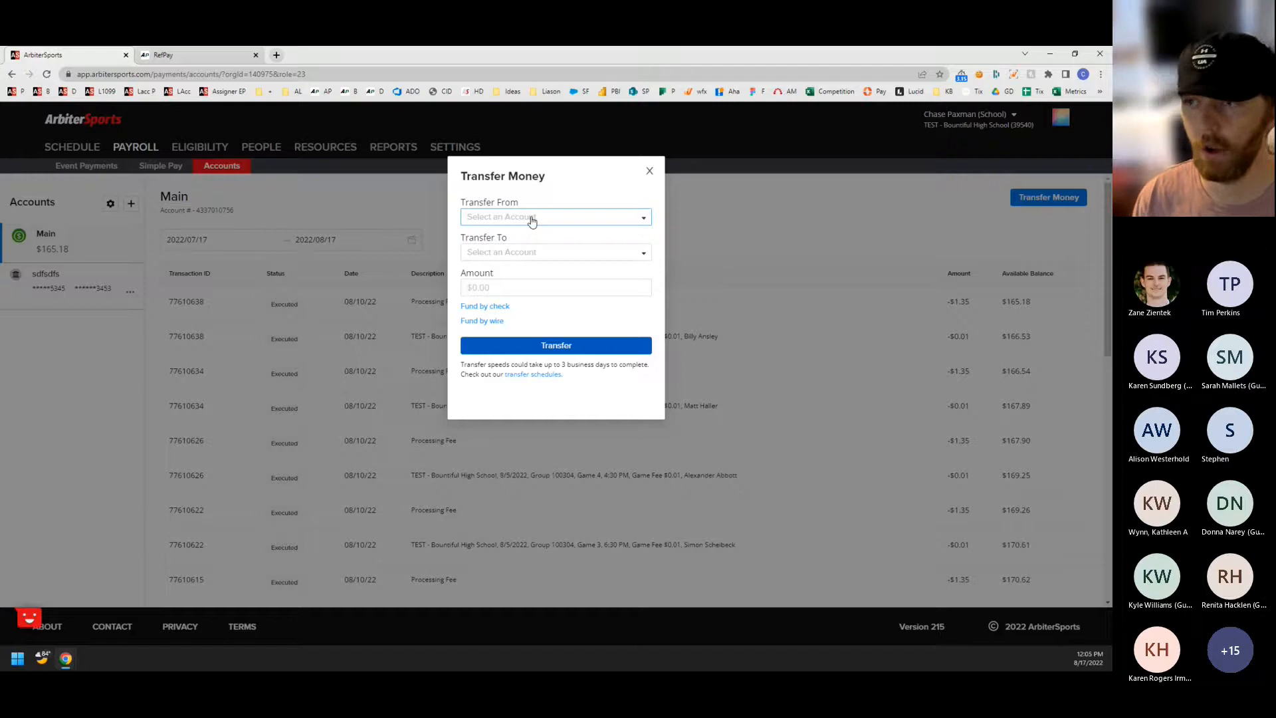
# Set the transfer source to the linked sdfsdfs bank account and the destination to the Arbiter Pay account.
pyautogui.click(532, 219)
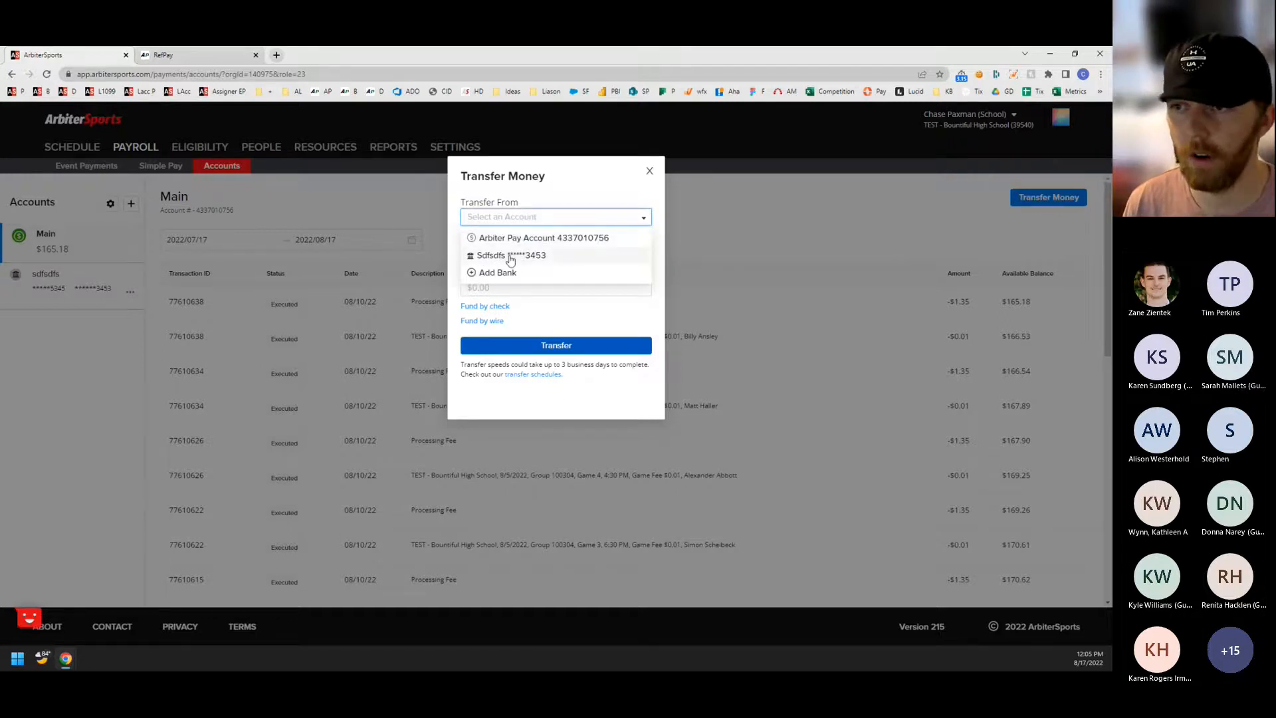
pyautogui.click(511, 257)
pyautogui.click(525, 252)
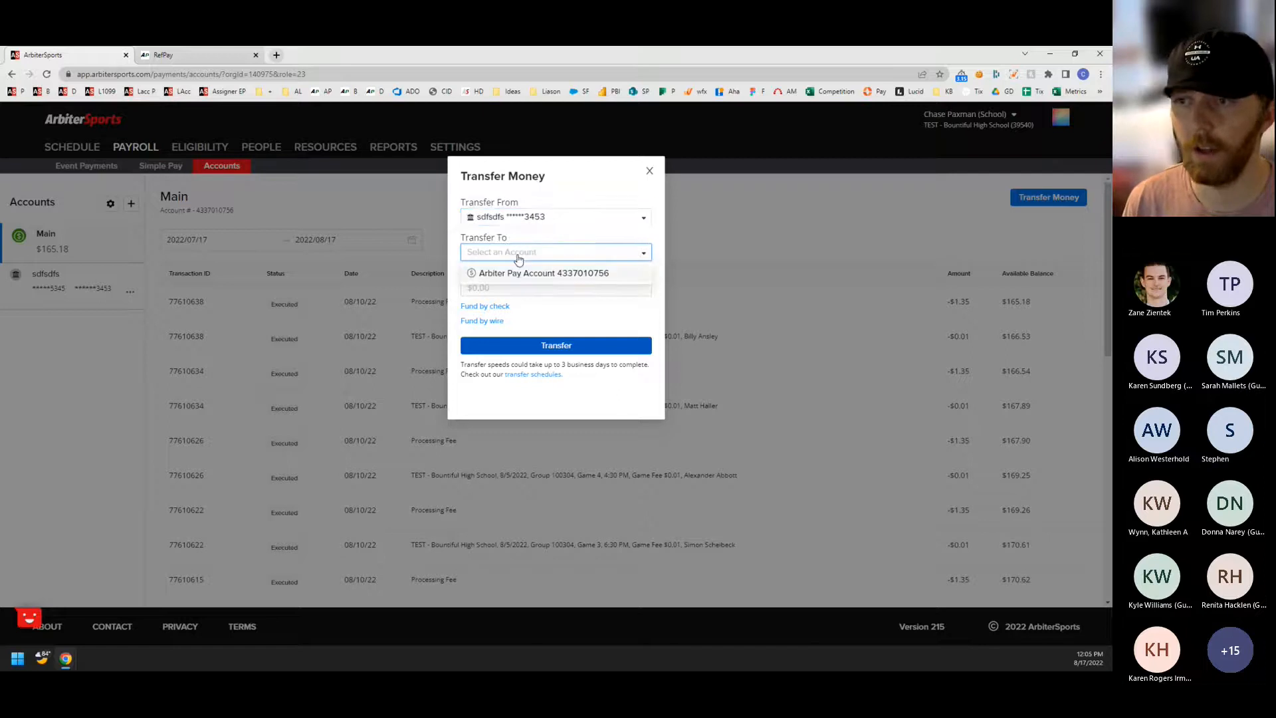
pyautogui.click(522, 272)
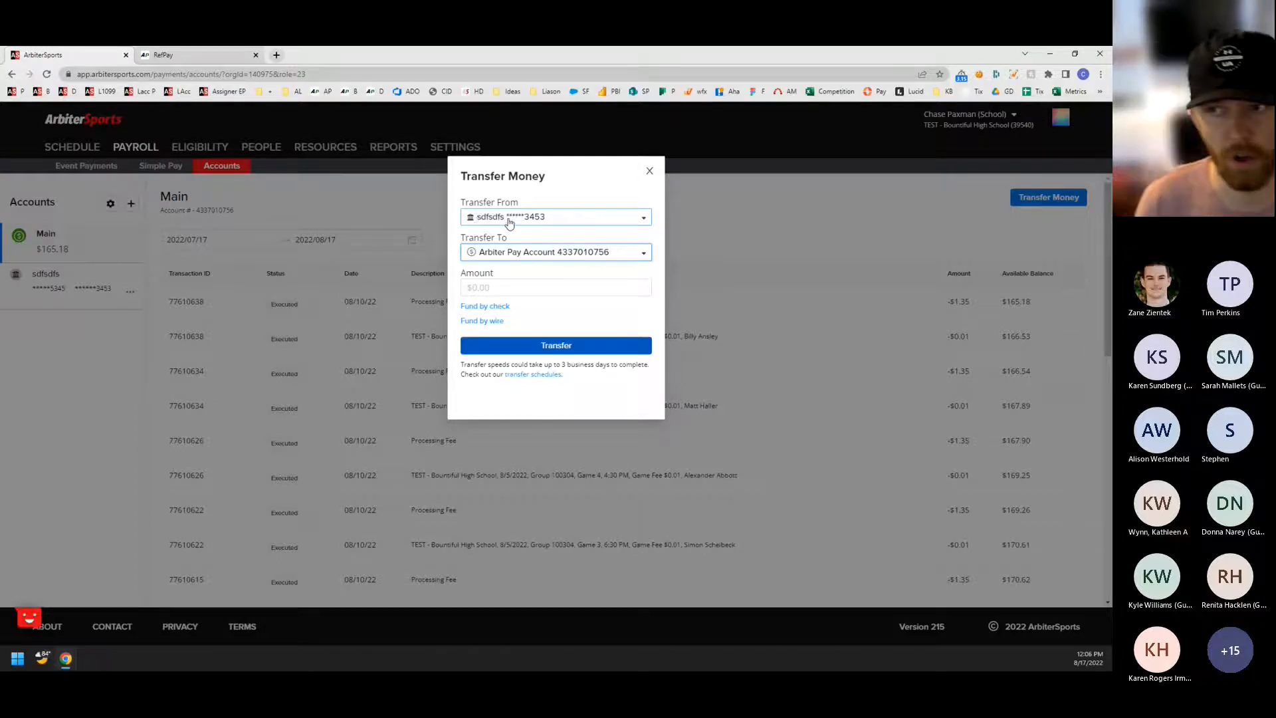
# Open the fund-by-check information page and view its table of ArbiterPay funding methods.
pyautogui.click(500, 308)
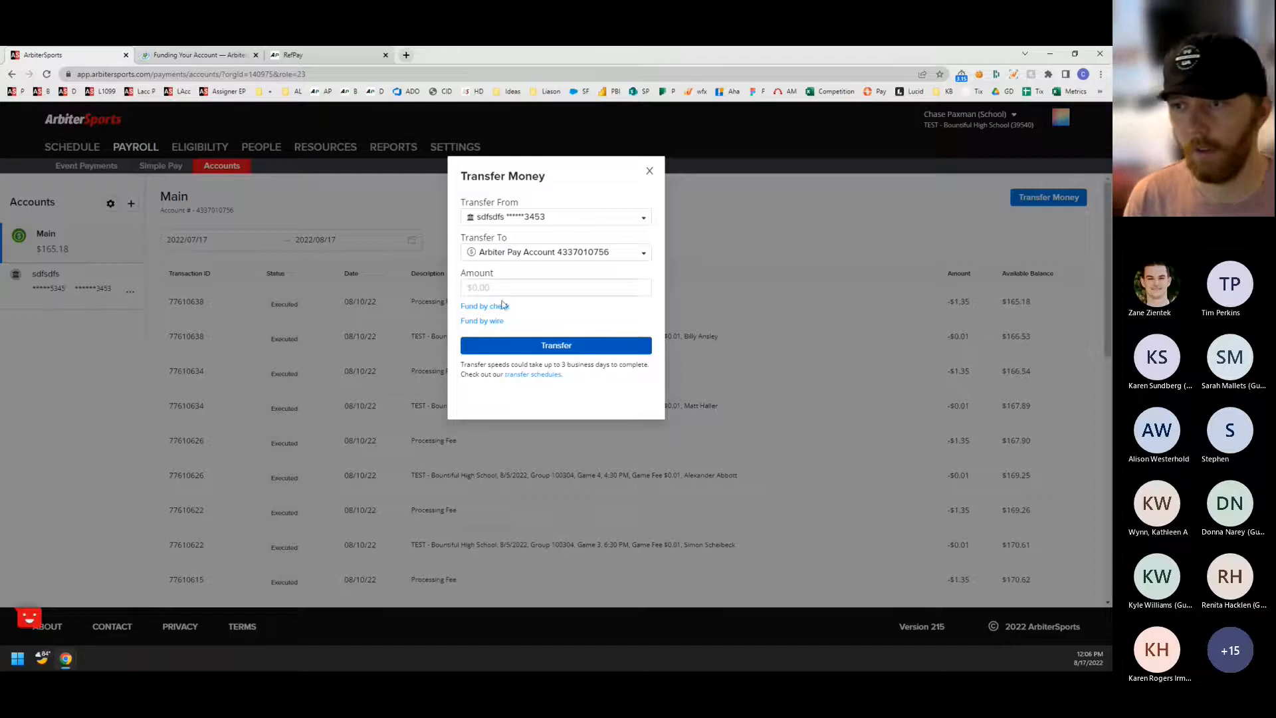
pyautogui.click(191, 56)
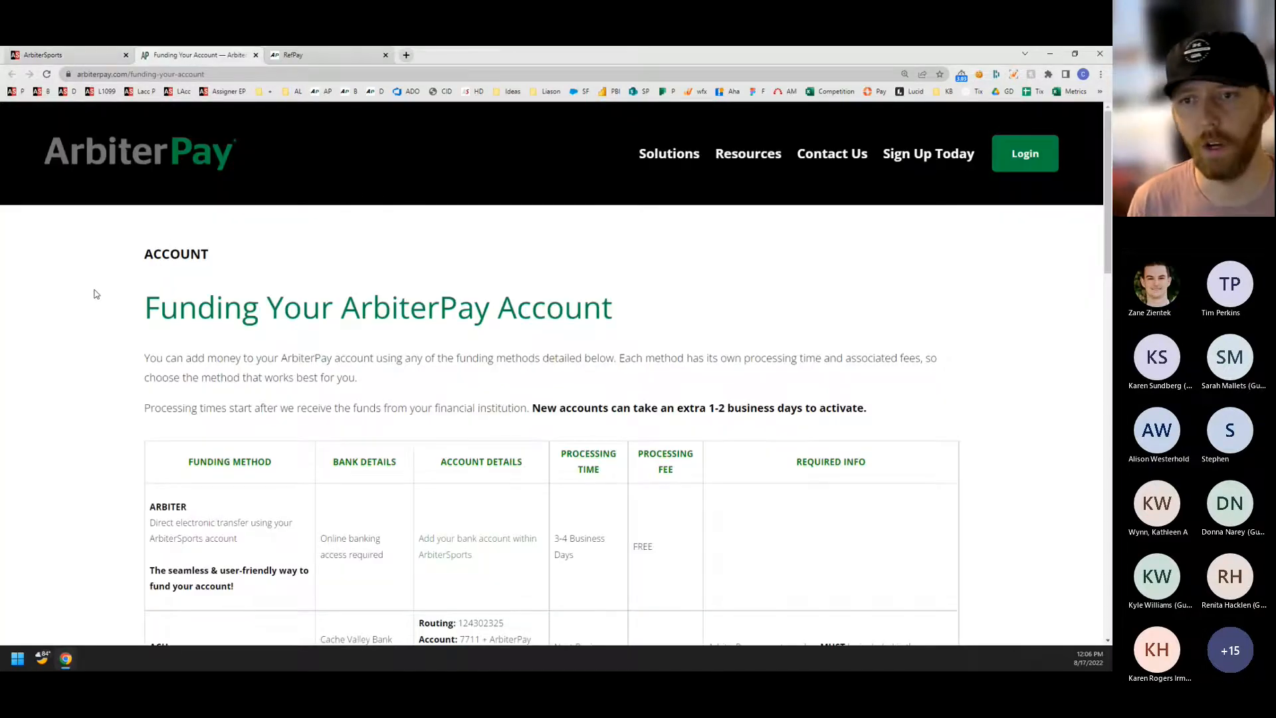
pyautogui.scroll(-4, 97, 294)
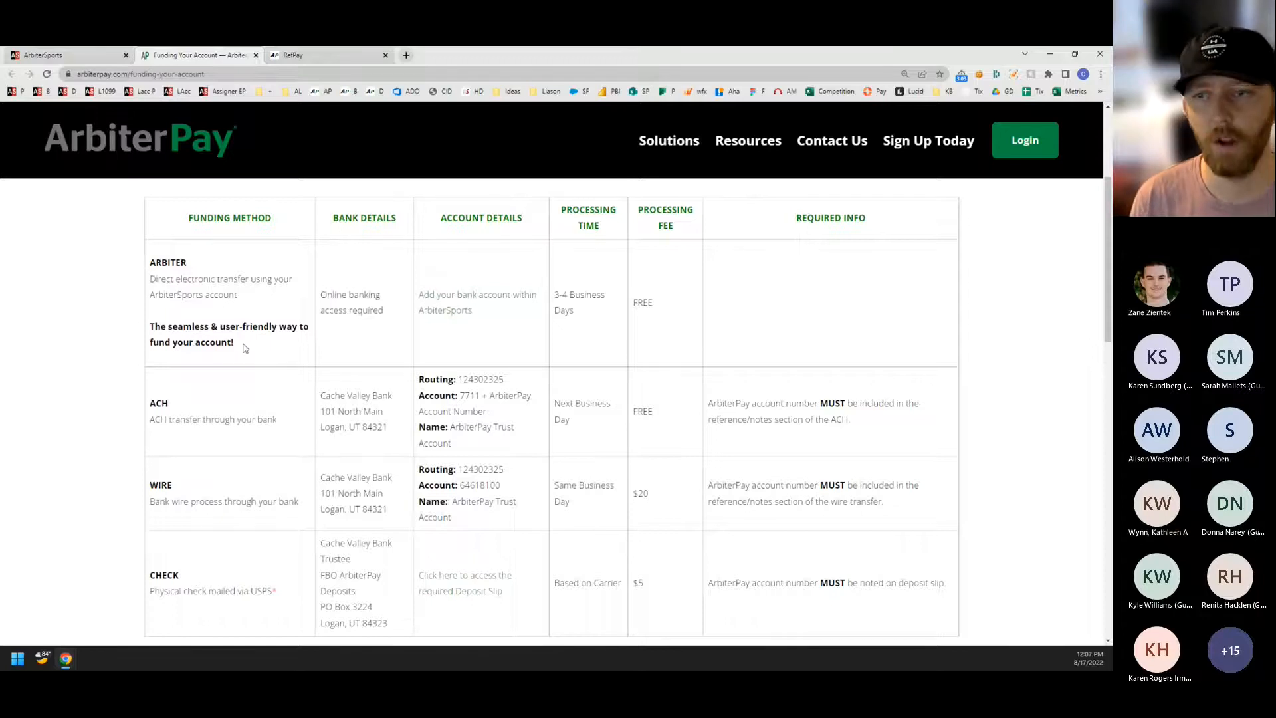
pyautogui.scroll(-1, 227, 365)
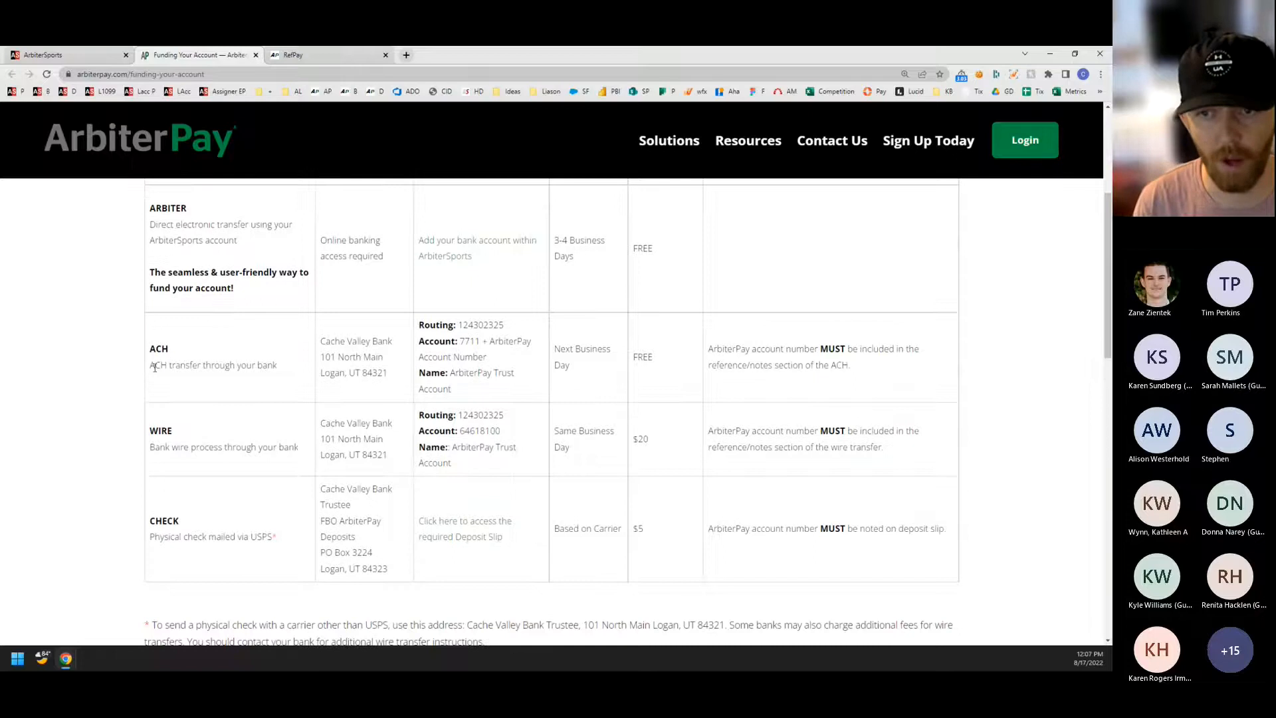
# Examine the ACH, wire and check funding methods by highlighting each one, including the mailing details for checks.
pyautogui.moveTo(152, 348); pyautogui.dragTo(277, 367)
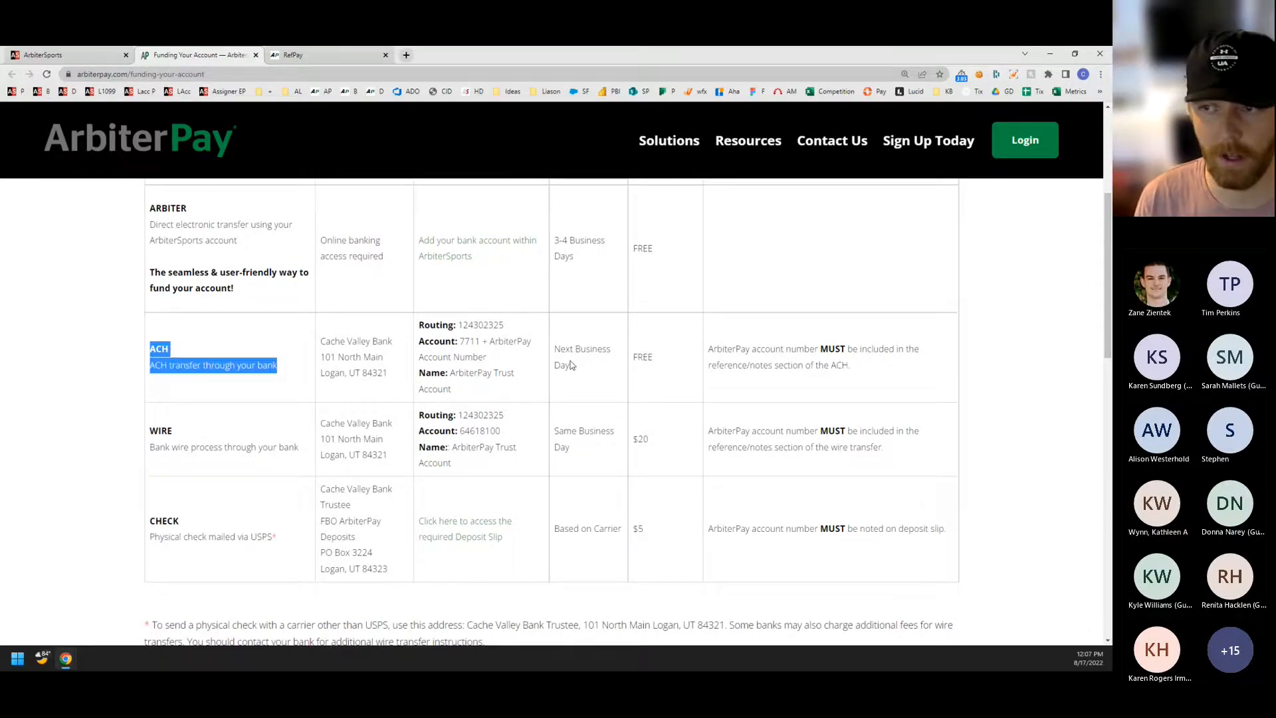
pyautogui.moveTo(151, 429); pyautogui.dragTo(305, 447)
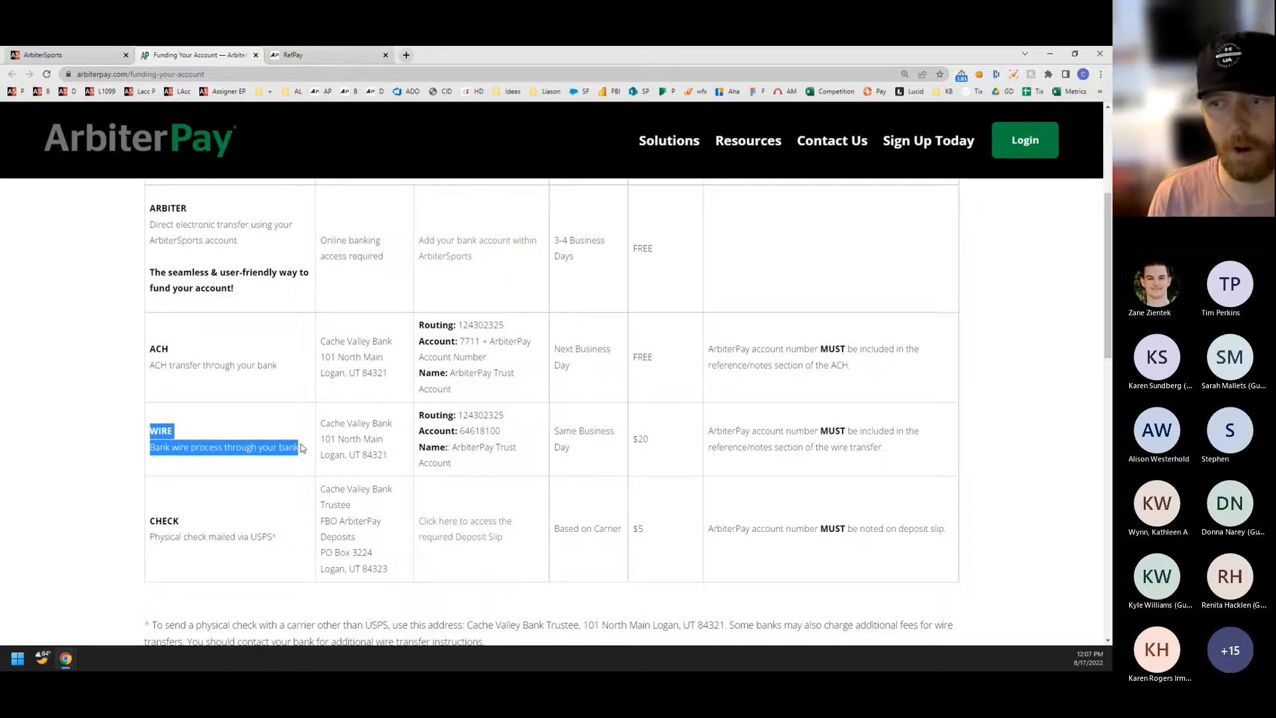
pyautogui.click(280, 426)
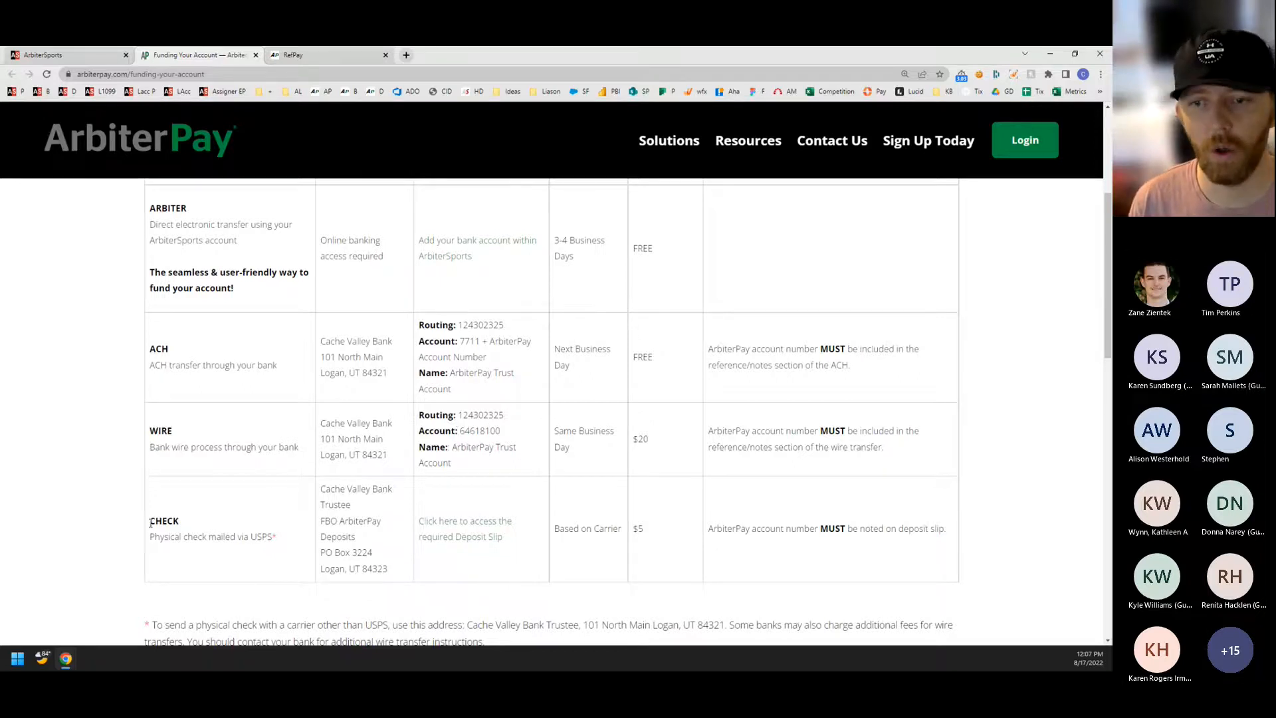
pyautogui.moveTo(150, 520); pyautogui.dragTo(273, 539)
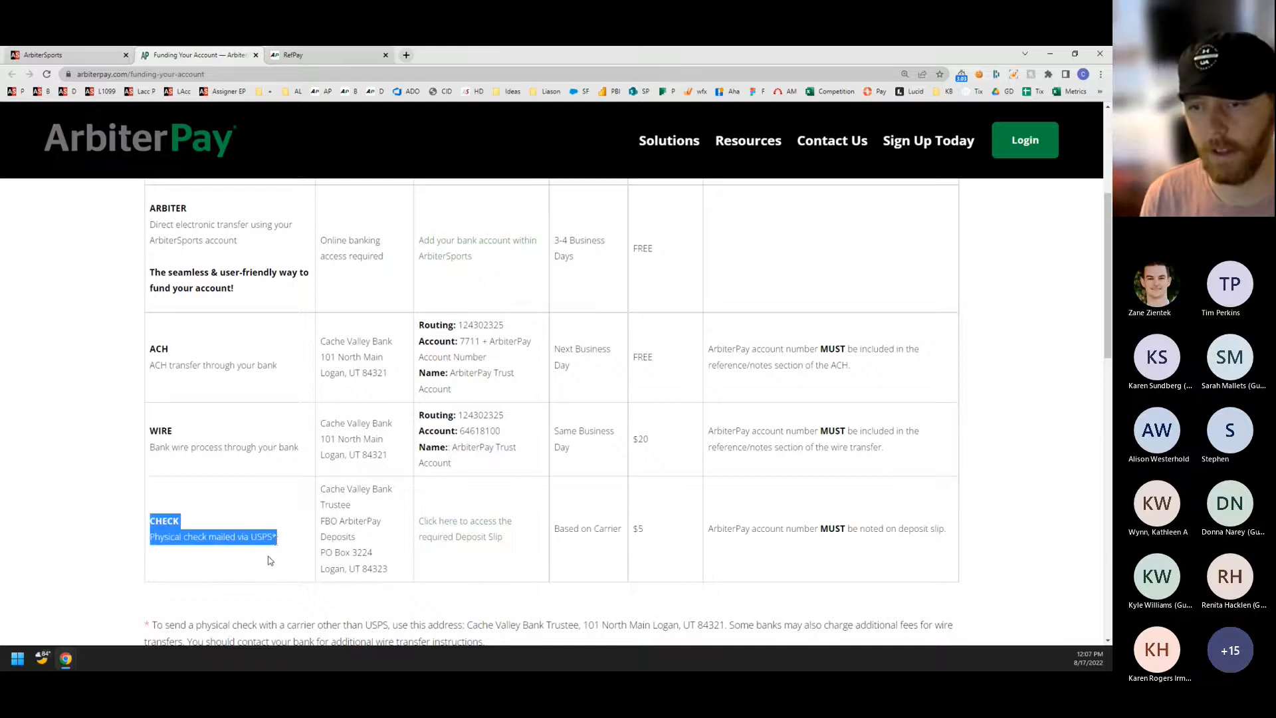
pyautogui.click(270, 561)
pyautogui.moveTo(396, 575); pyautogui.dragTo(322, 493)
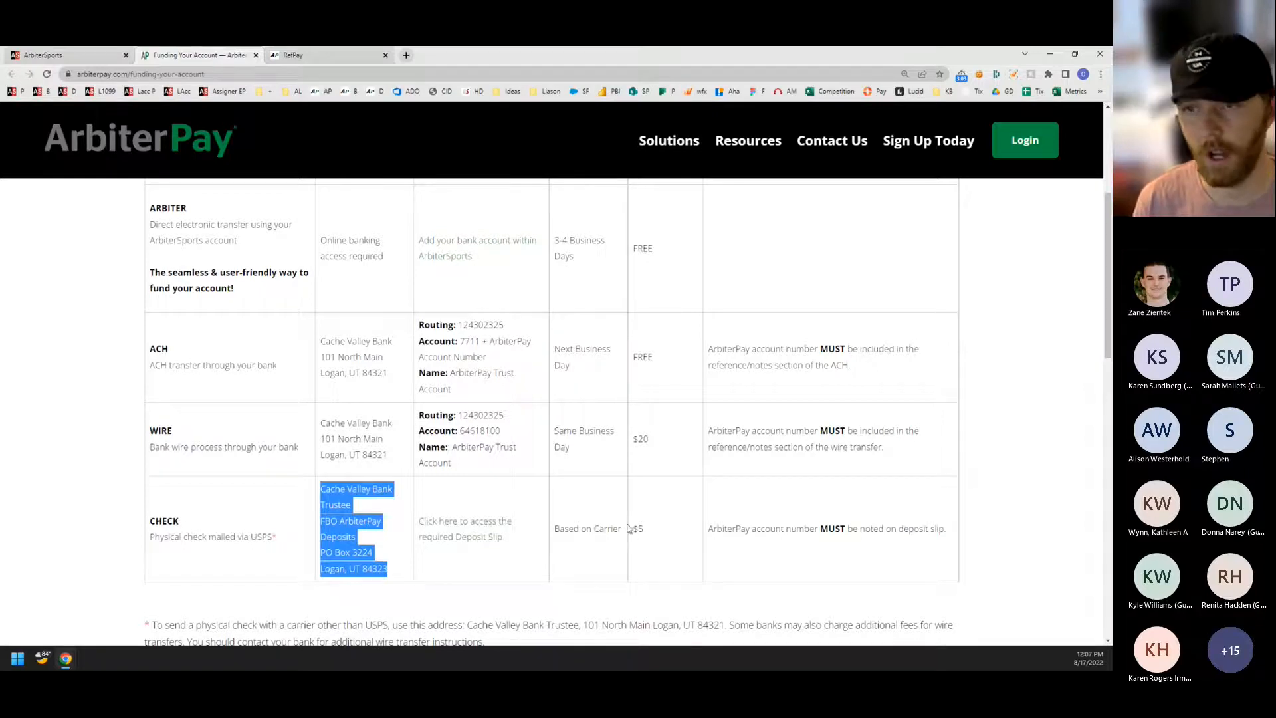
pyautogui.scroll(1, 161, 345)
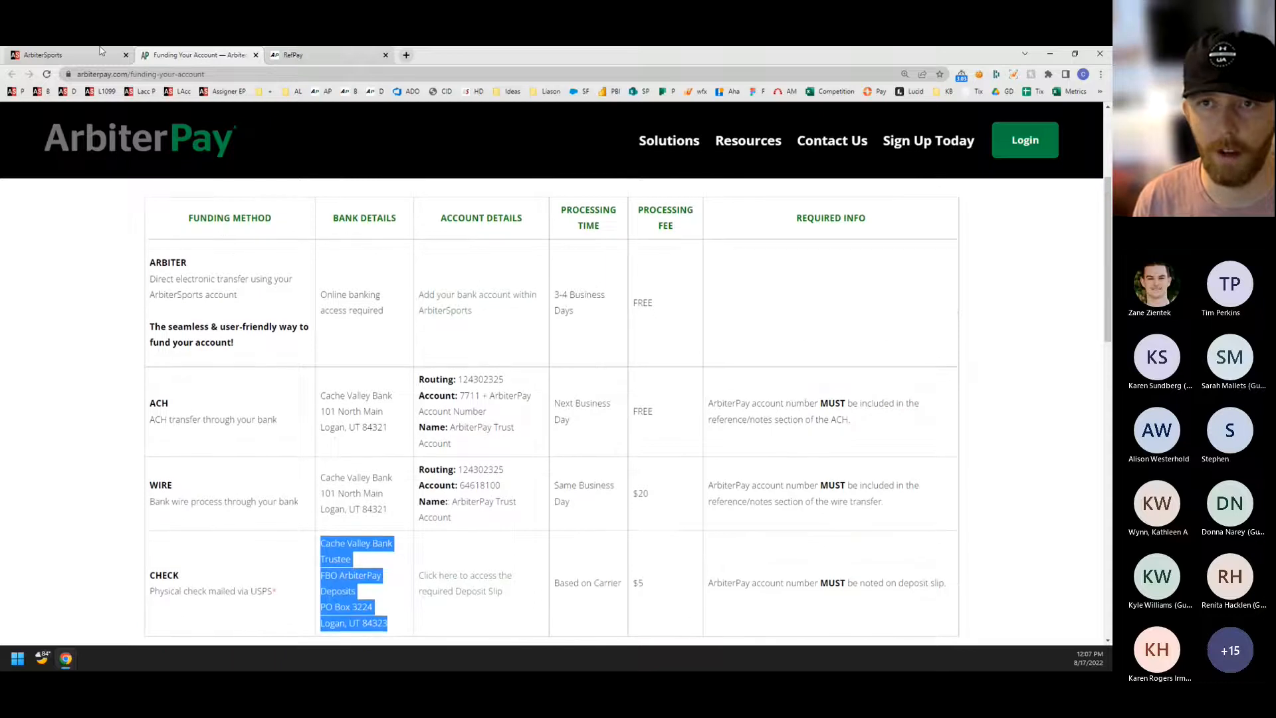
# Return to the Transfer Money form, close the funding information page, and check the transfer amount field.
pyautogui.click(100, 53)
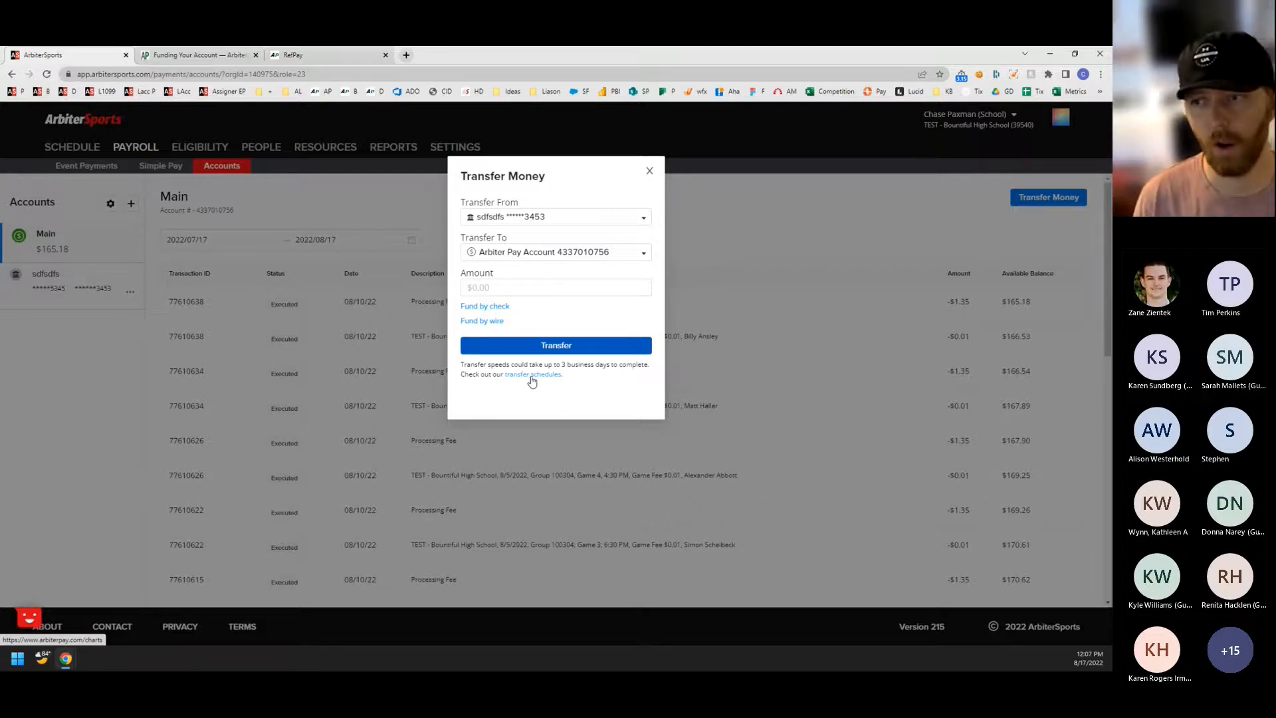
pyautogui.click(256, 55)
pyautogui.click(580, 291)
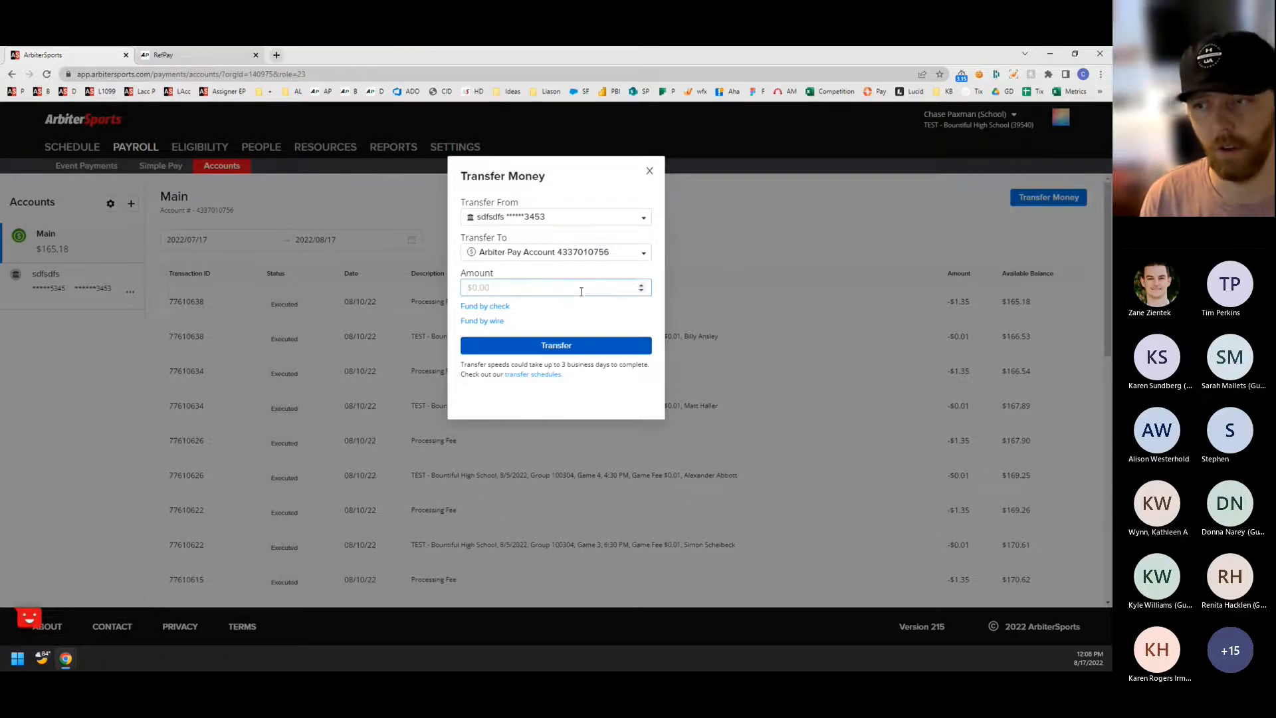
pyautogui.click(583, 300)
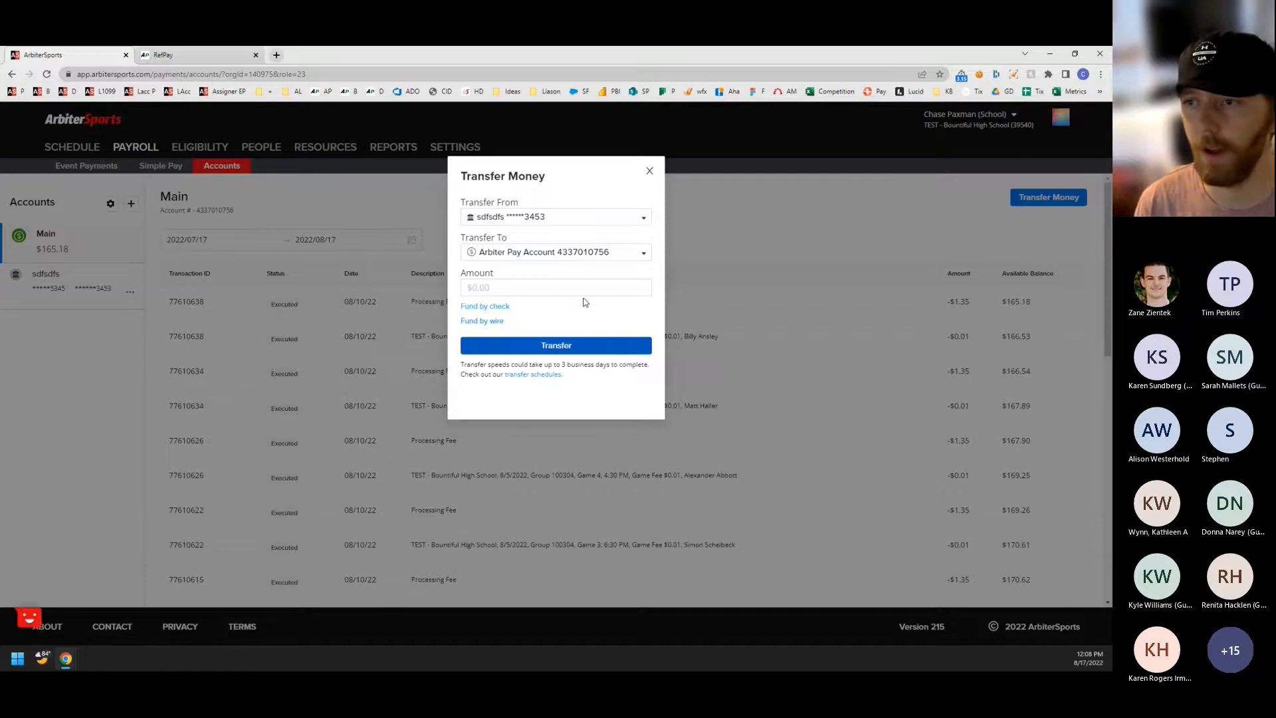
# Transfer 10000 dollars from the linked bank account to the Arbiter Pay account.
pyautogui.click(552, 286)
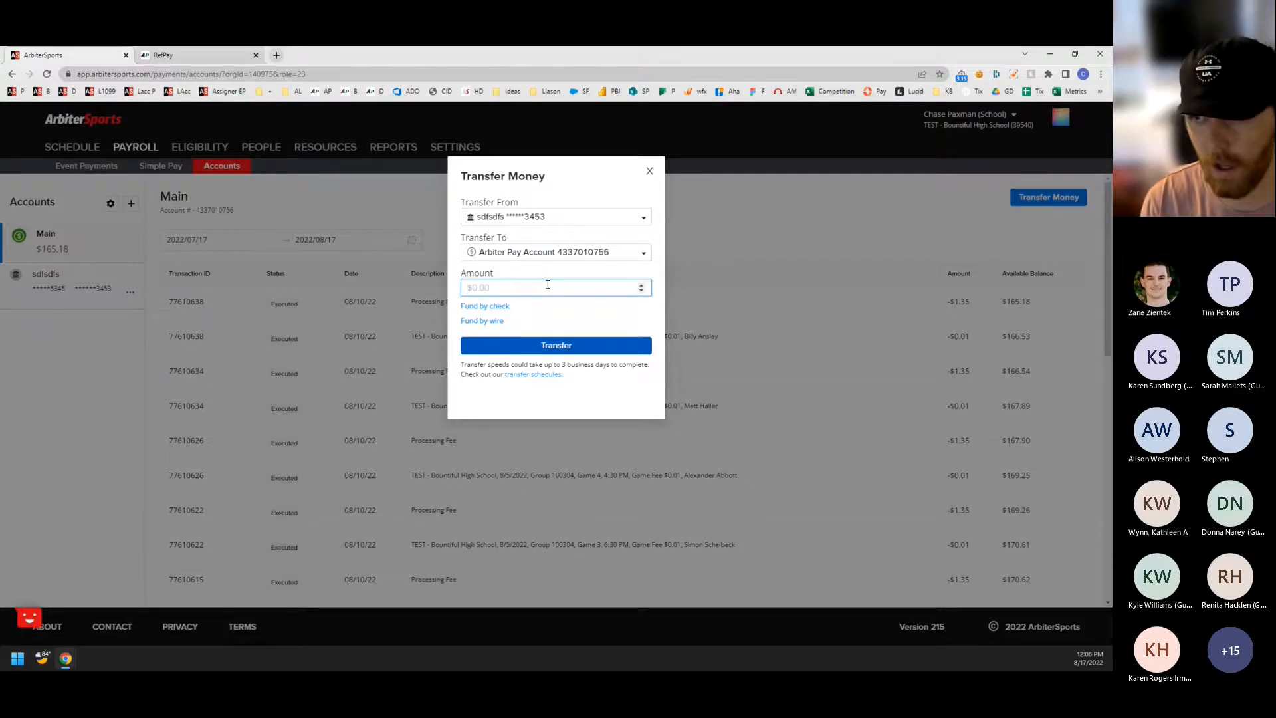
pyautogui.write('10000')
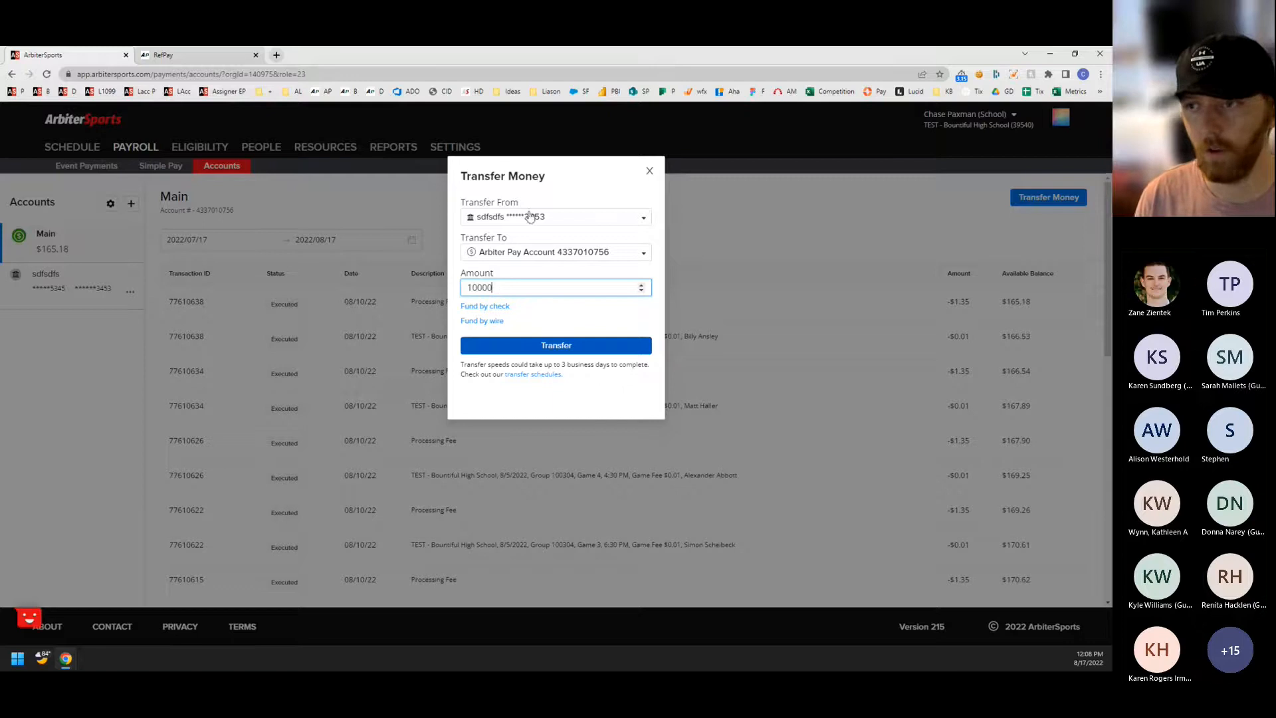
pyautogui.click(535, 347)
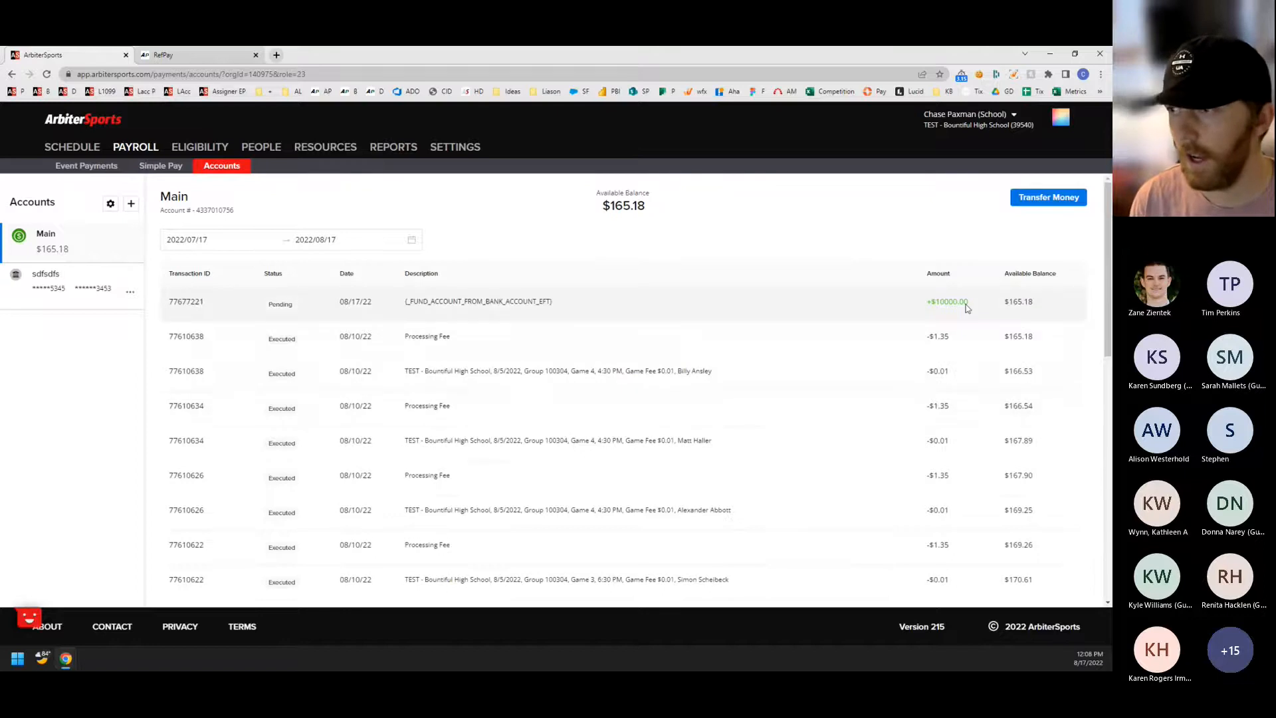
# Check the new funding transaction's status and the Main account's available balance.
pyautogui.moveTo(297, 307); pyautogui.dragTo(265, 310)
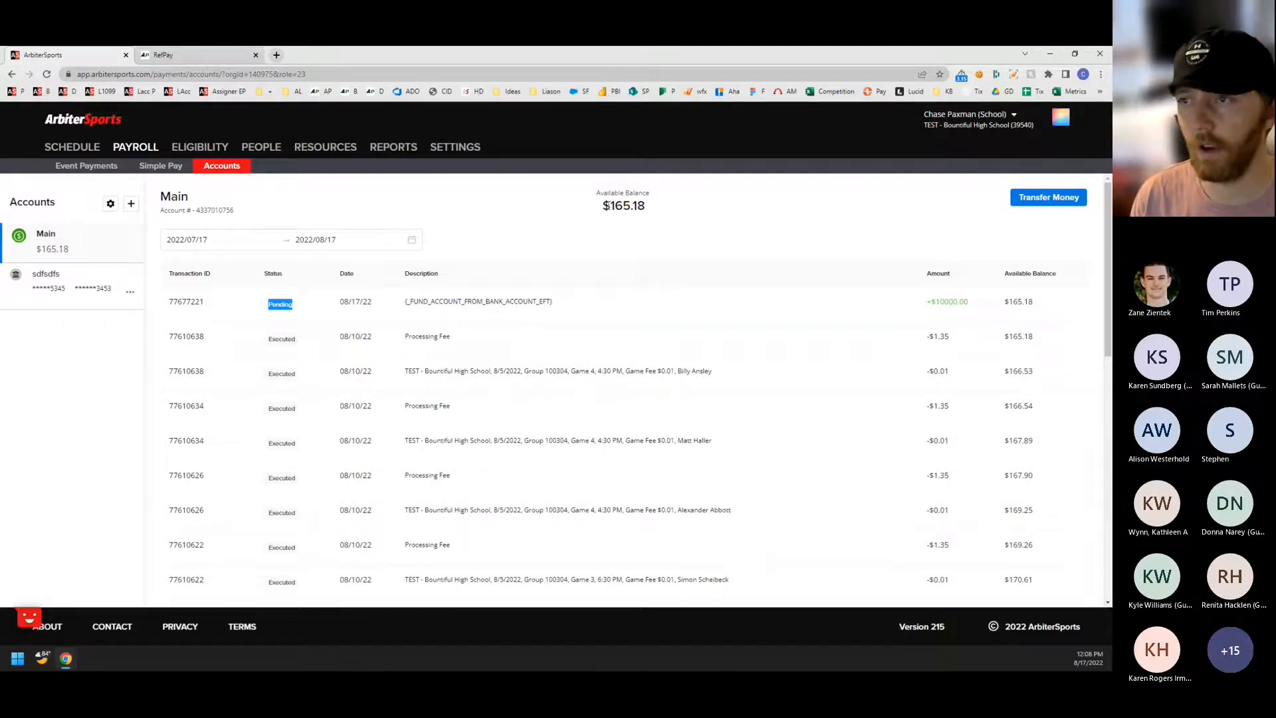
pyautogui.moveTo(604, 205); pyautogui.dragTo(688, 210)
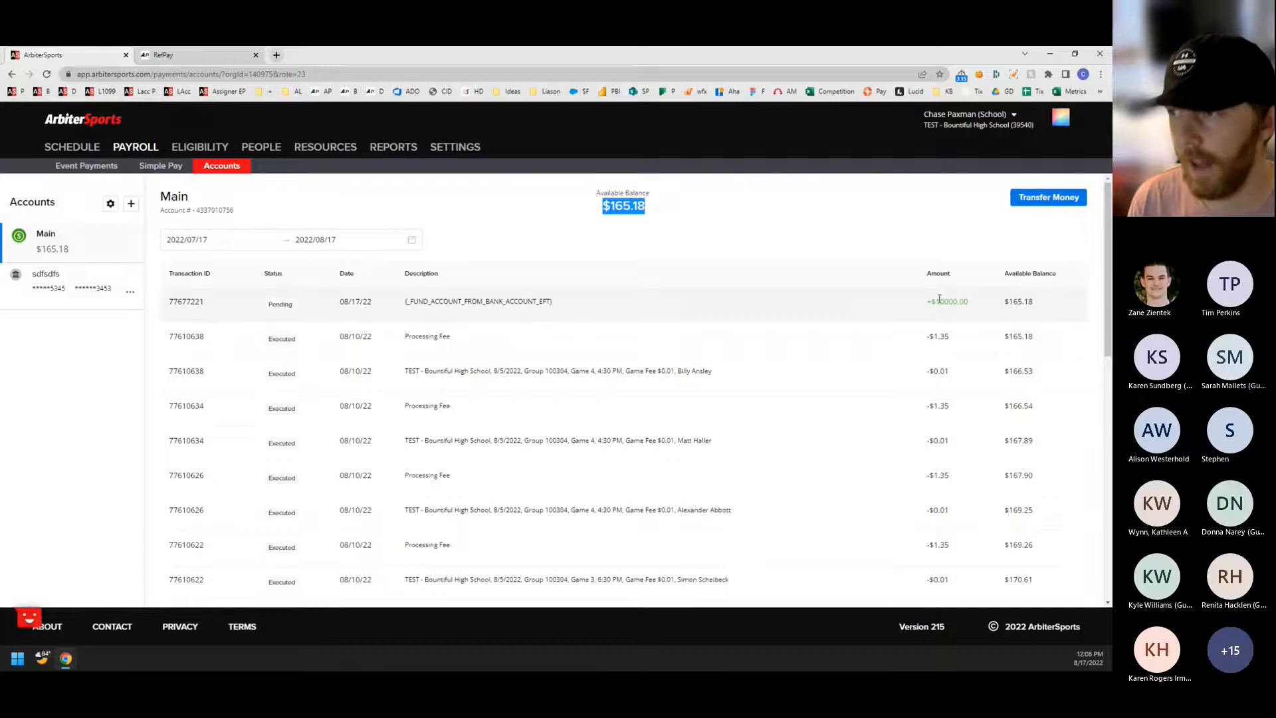
pyautogui.click(867, 305)
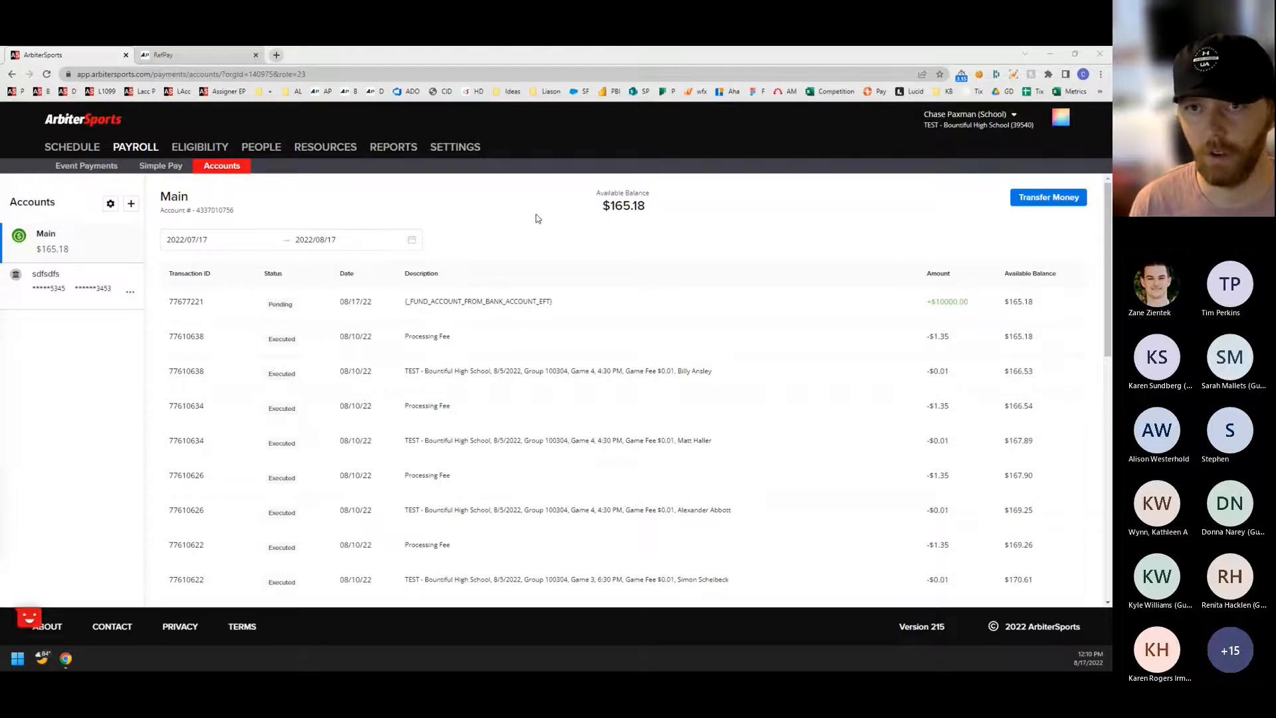
# Open the school's schedule and show the events for August 12, 2022.
pyautogui.click(68, 153)
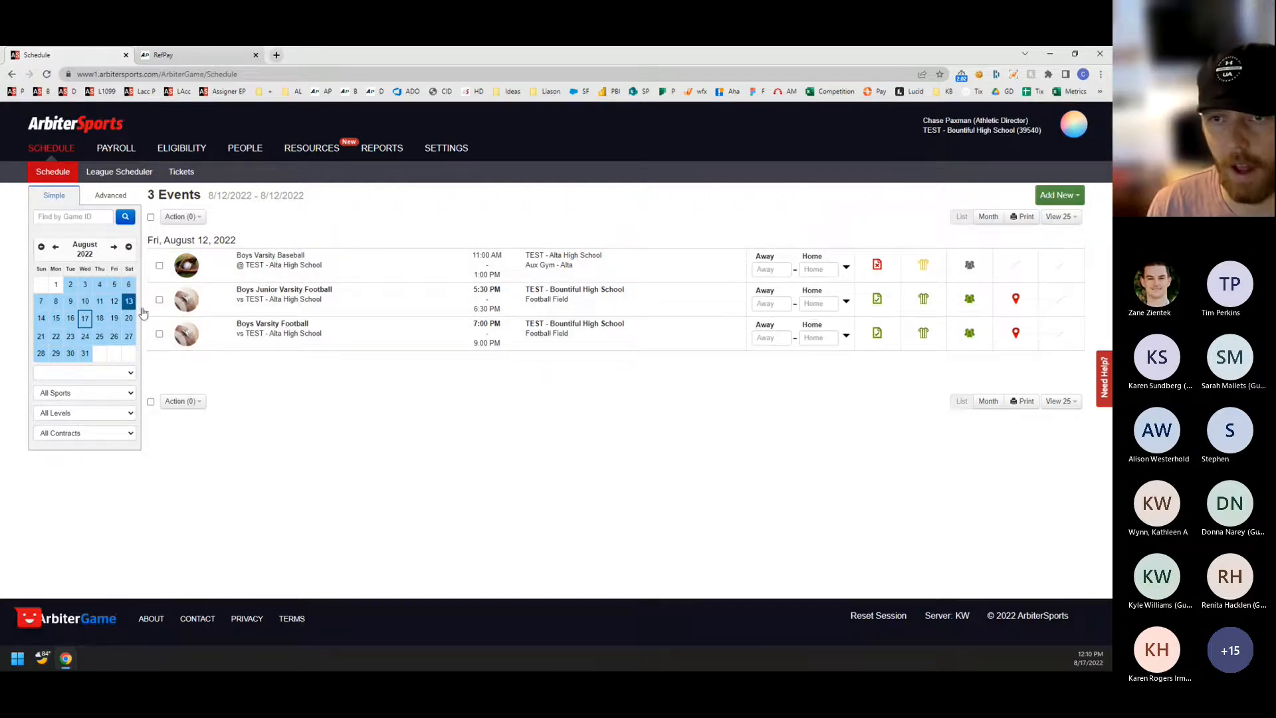
pyautogui.moveTo(181, 240); pyautogui.dragTo(276, 242)
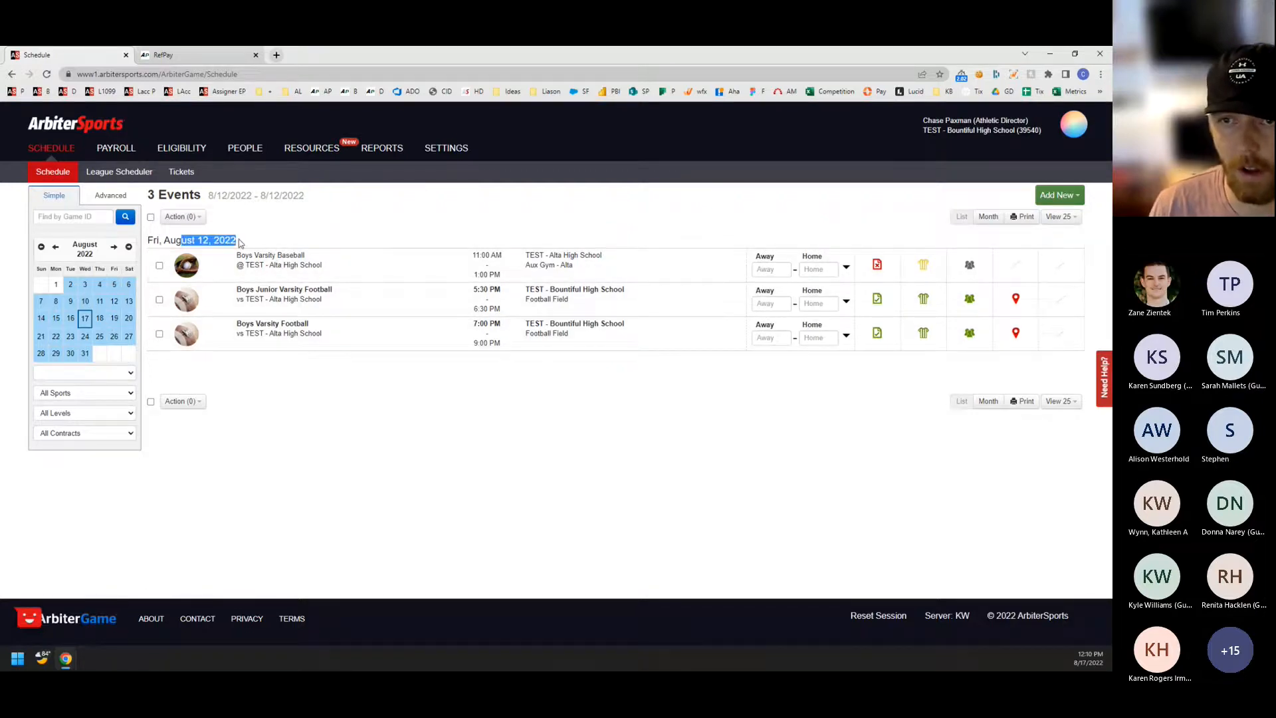
pyautogui.click(299, 241)
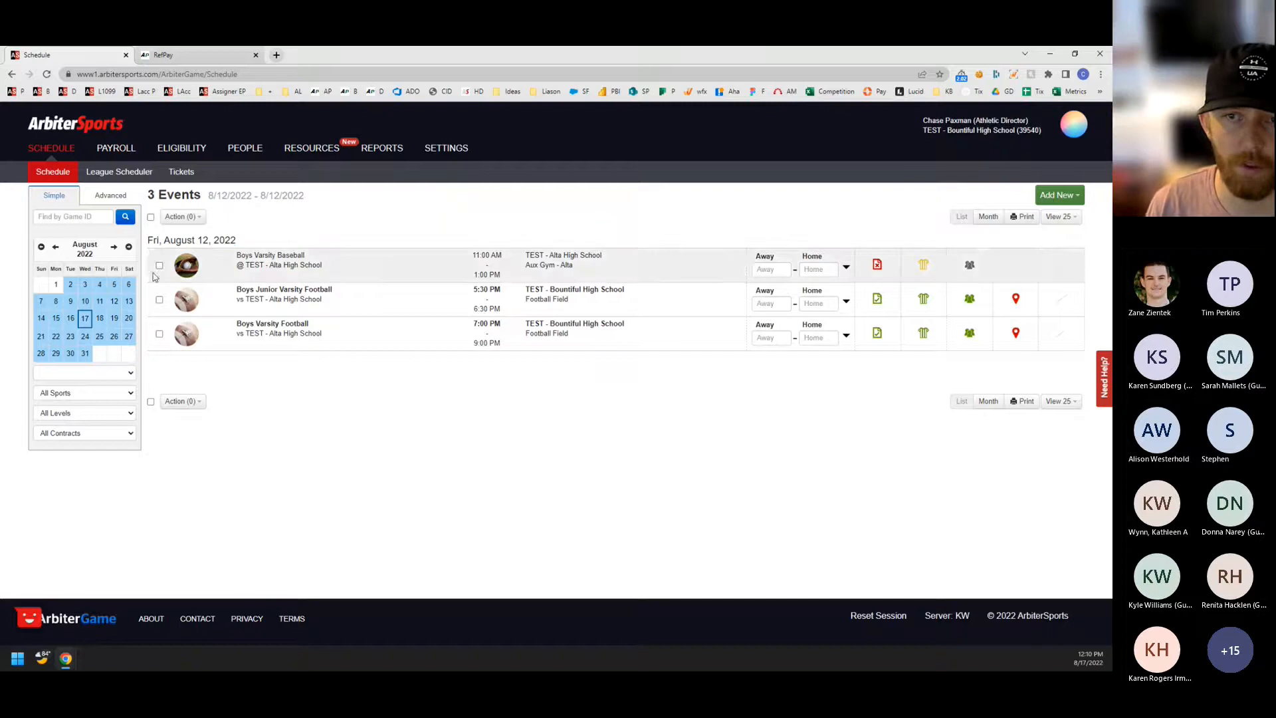
pyautogui.click(115, 305)
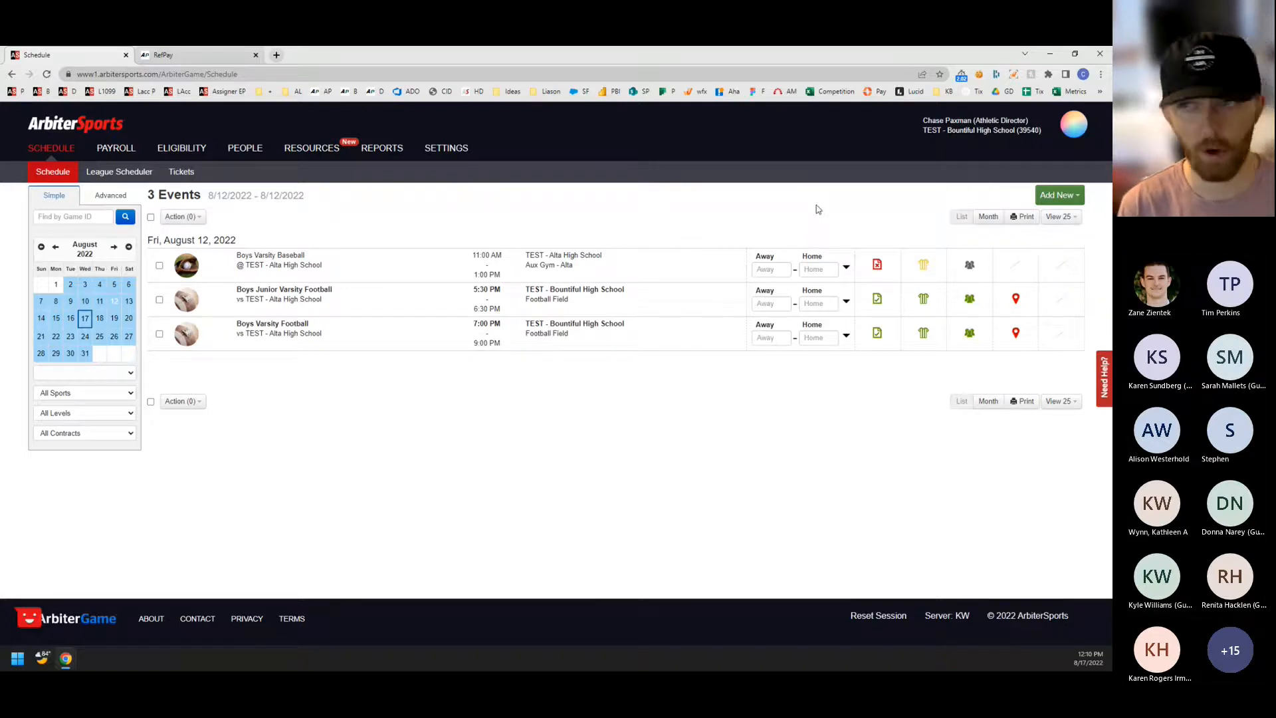
# View the officials and event workers assigned to the Boys Junior Varsity football game, plus the officials of the Boys Varsity football game.
pyautogui.click(924, 302)
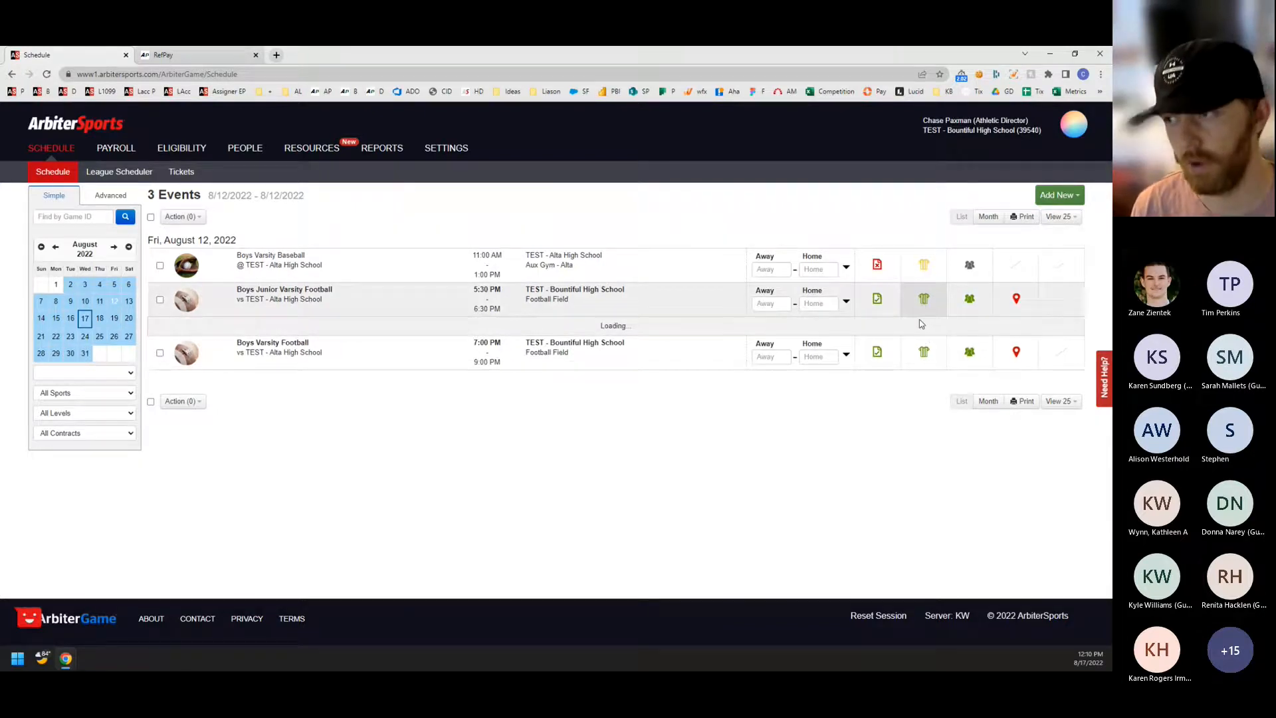
pyautogui.click(969, 298)
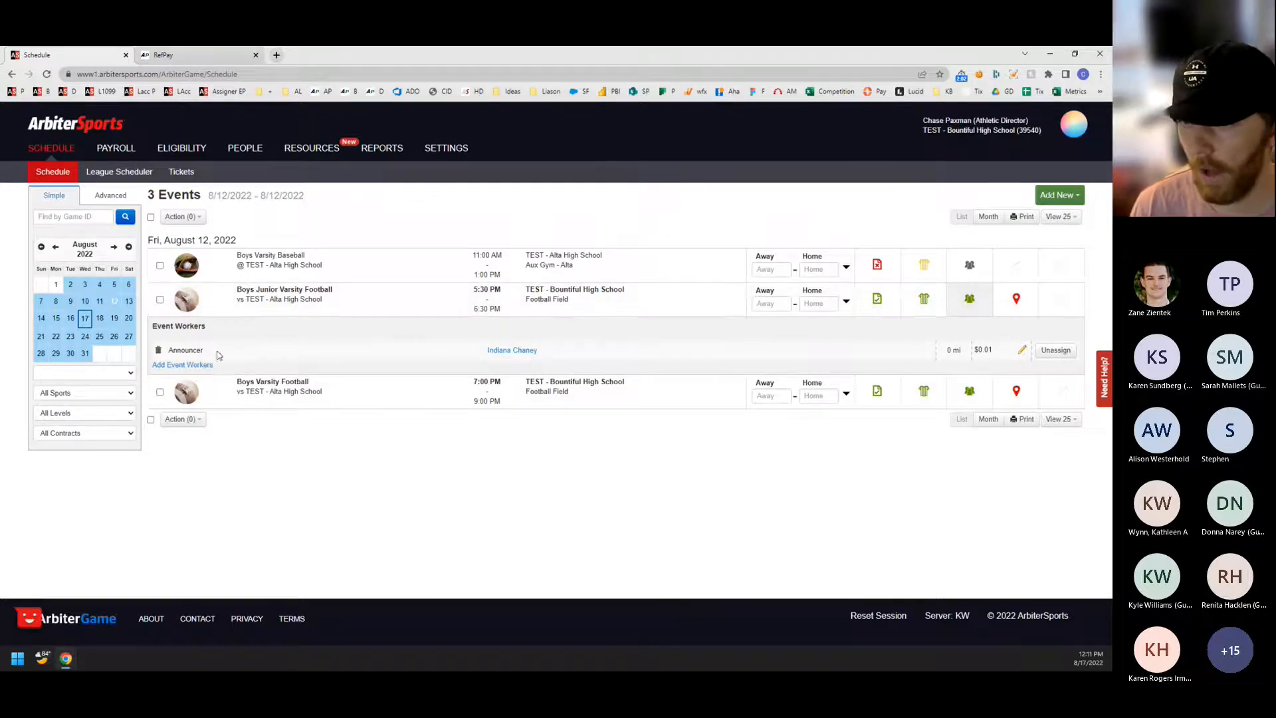
pyautogui.click(924, 298)
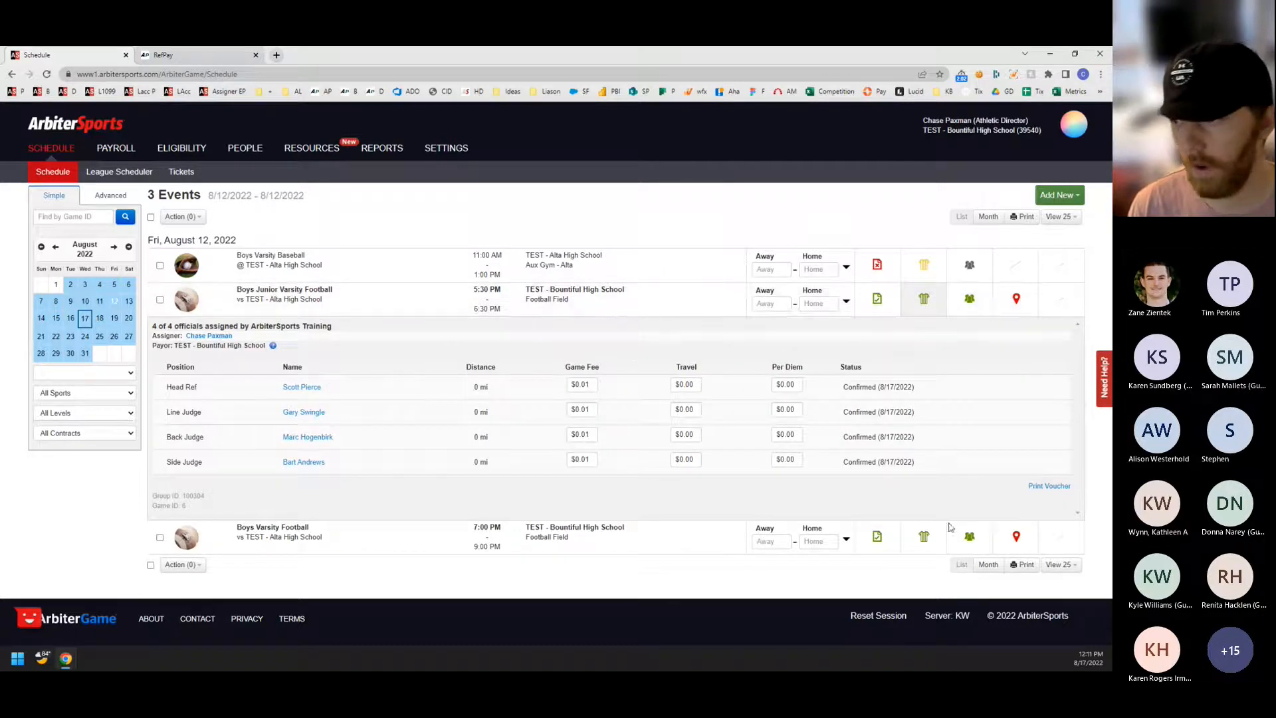
pyautogui.click(924, 537)
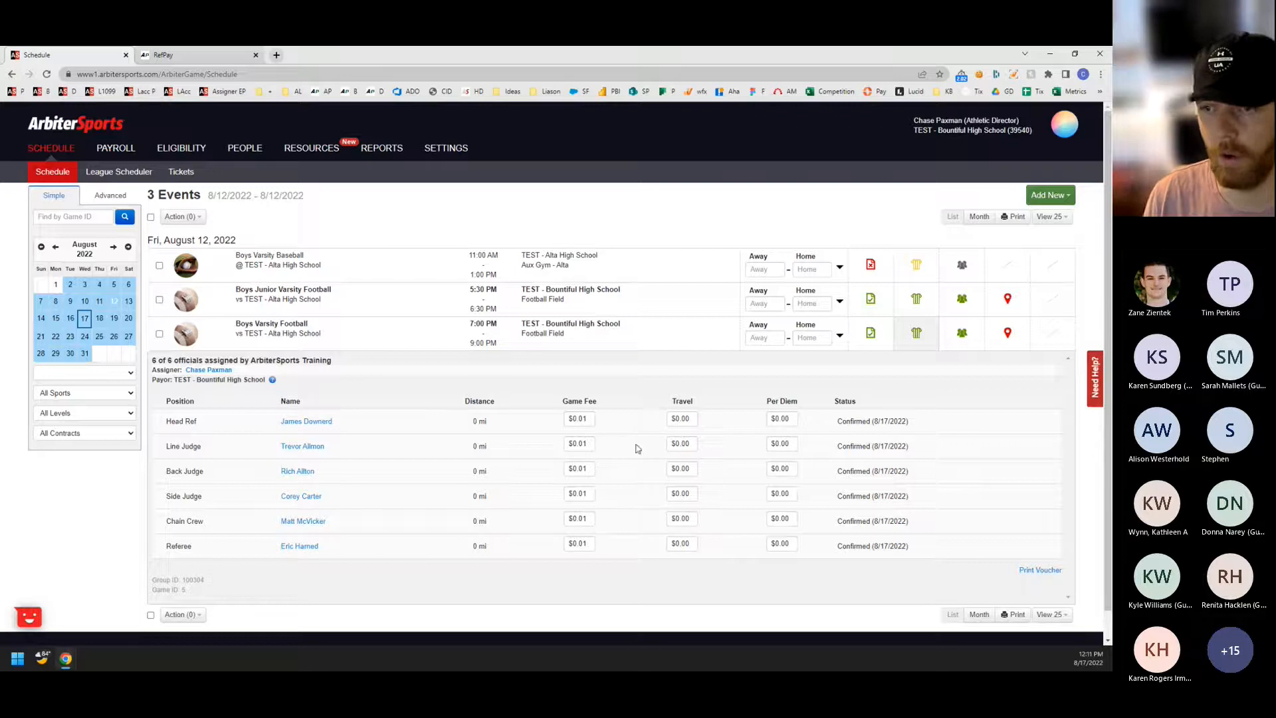
# Open the payroll's event payments and review the list of payments for the past 7 days.
pyautogui.click(110, 152)
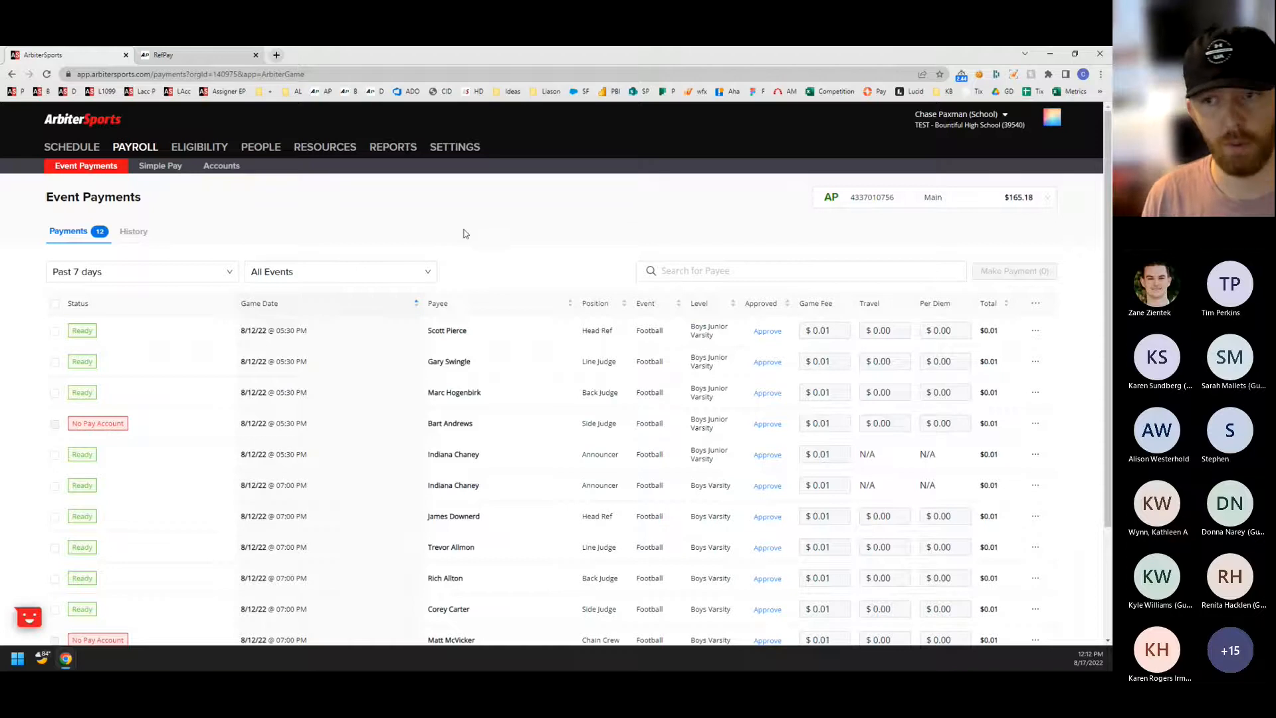
pyautogui.scroll(-1, 466, 234)
pyautogui.scroll(-1, 476, 293)
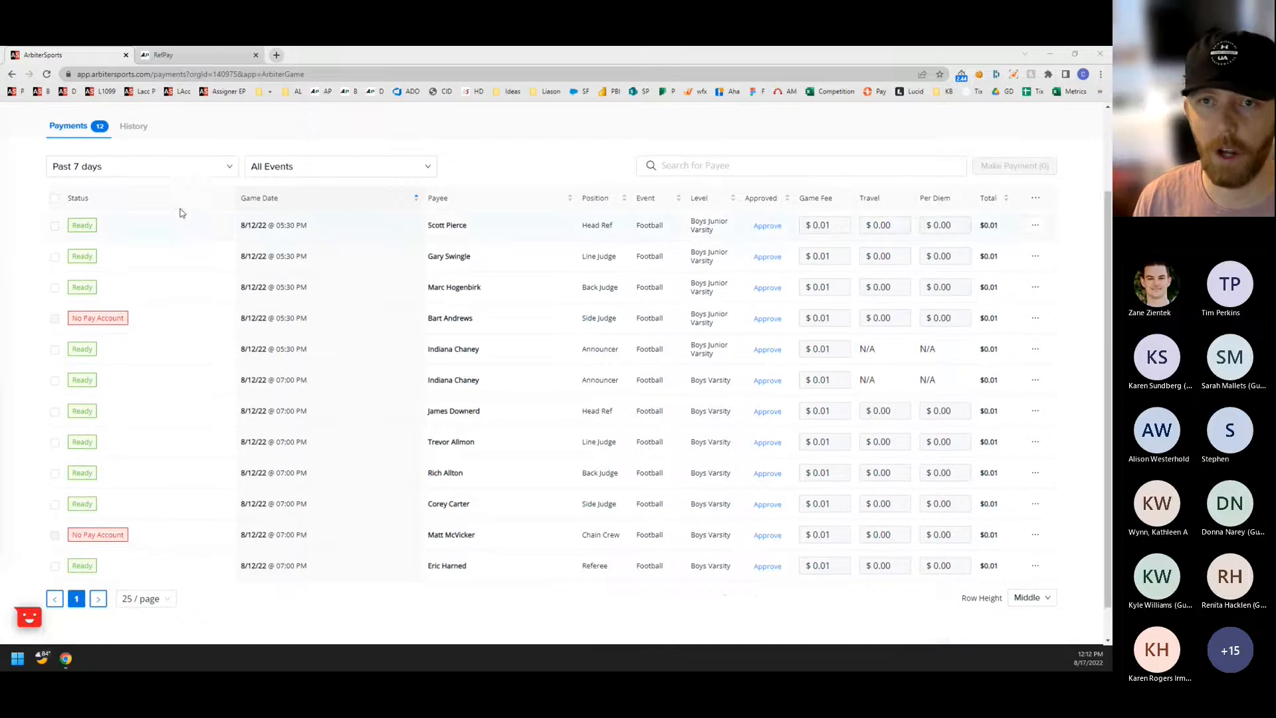
pyautogui.scroll(2, 100, 166)
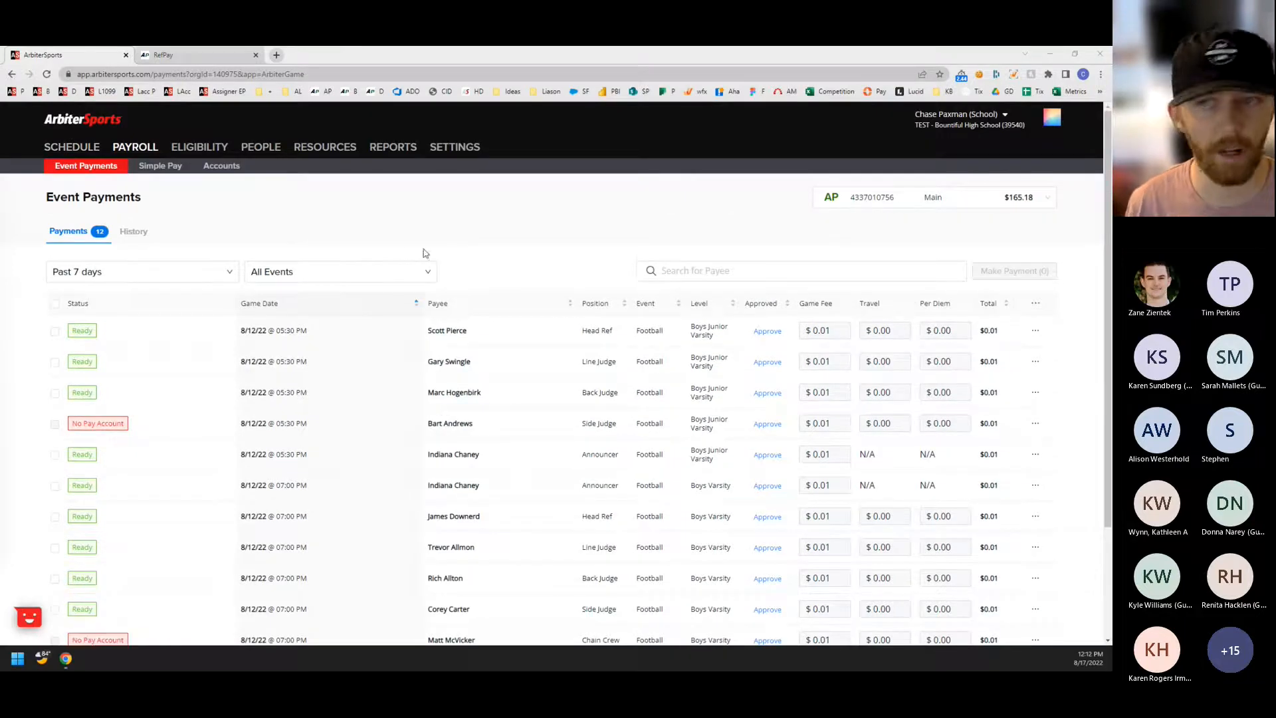
pyautogui.scroll(-2, 438, 266)
pyautogui.scroll(-1, 438, 265)
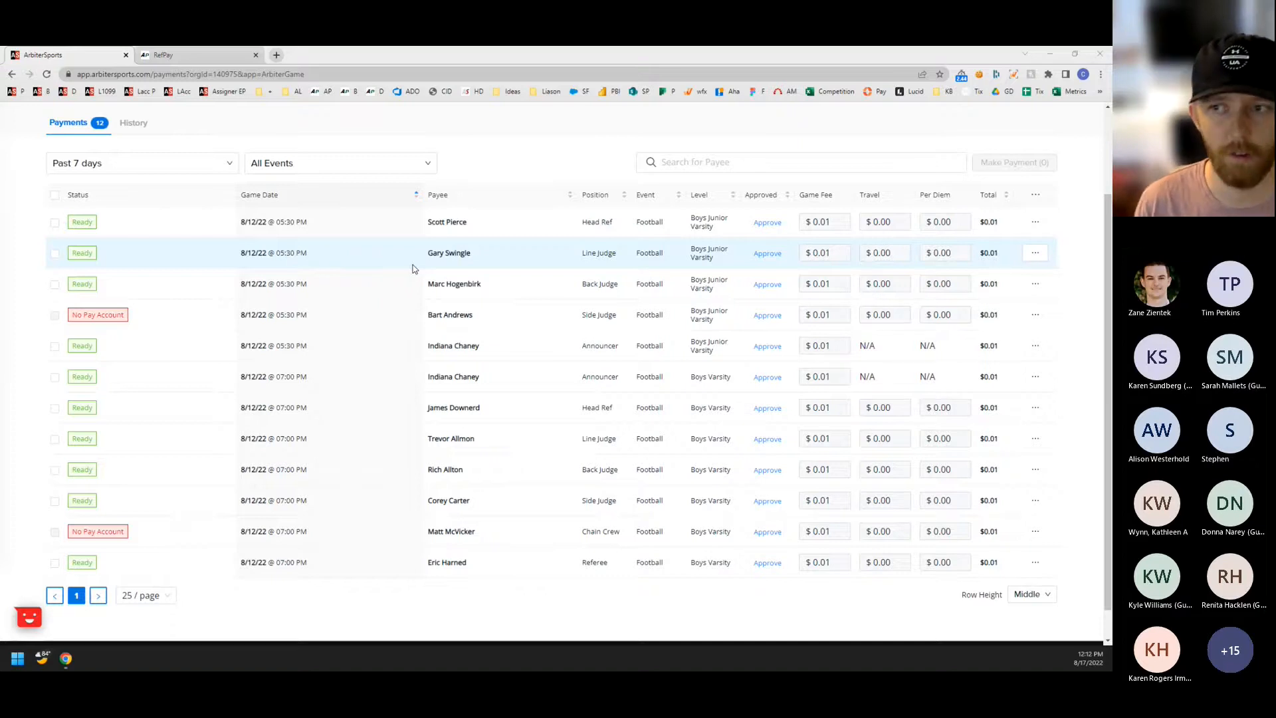
pyautogui.scroll(1, 484, 173)
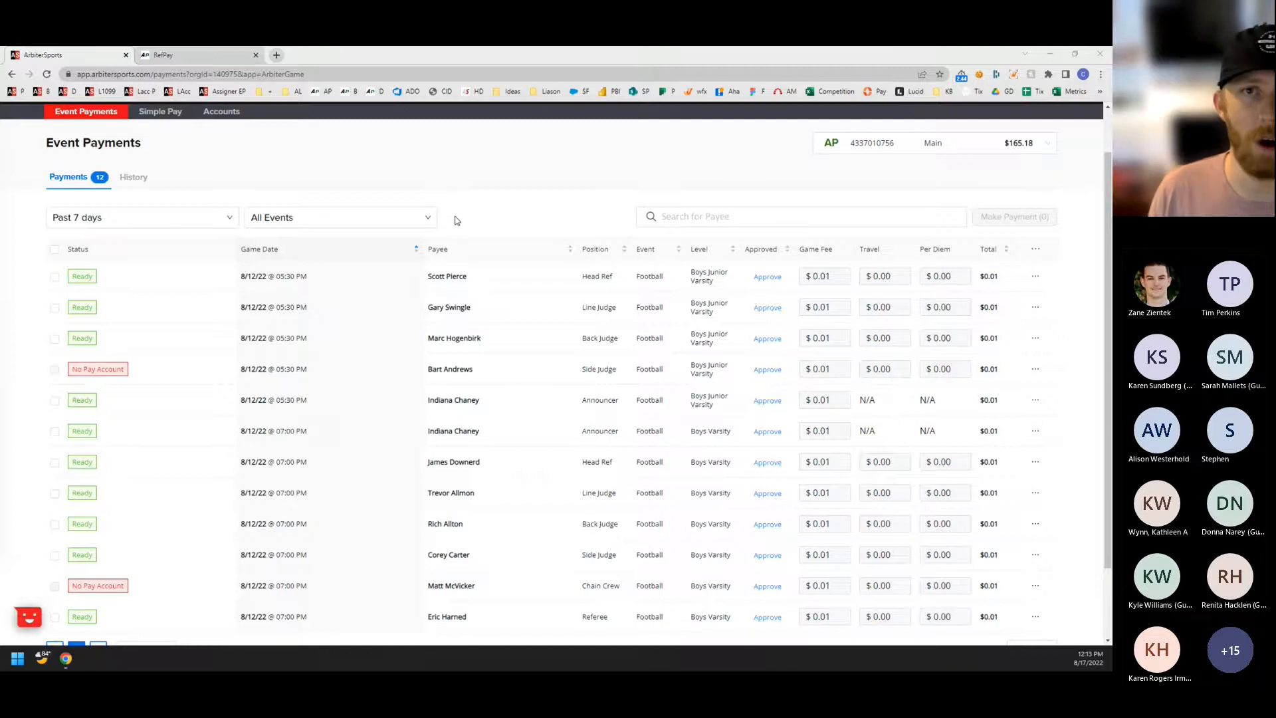
pyautogui.scroll(1, 436, 222)
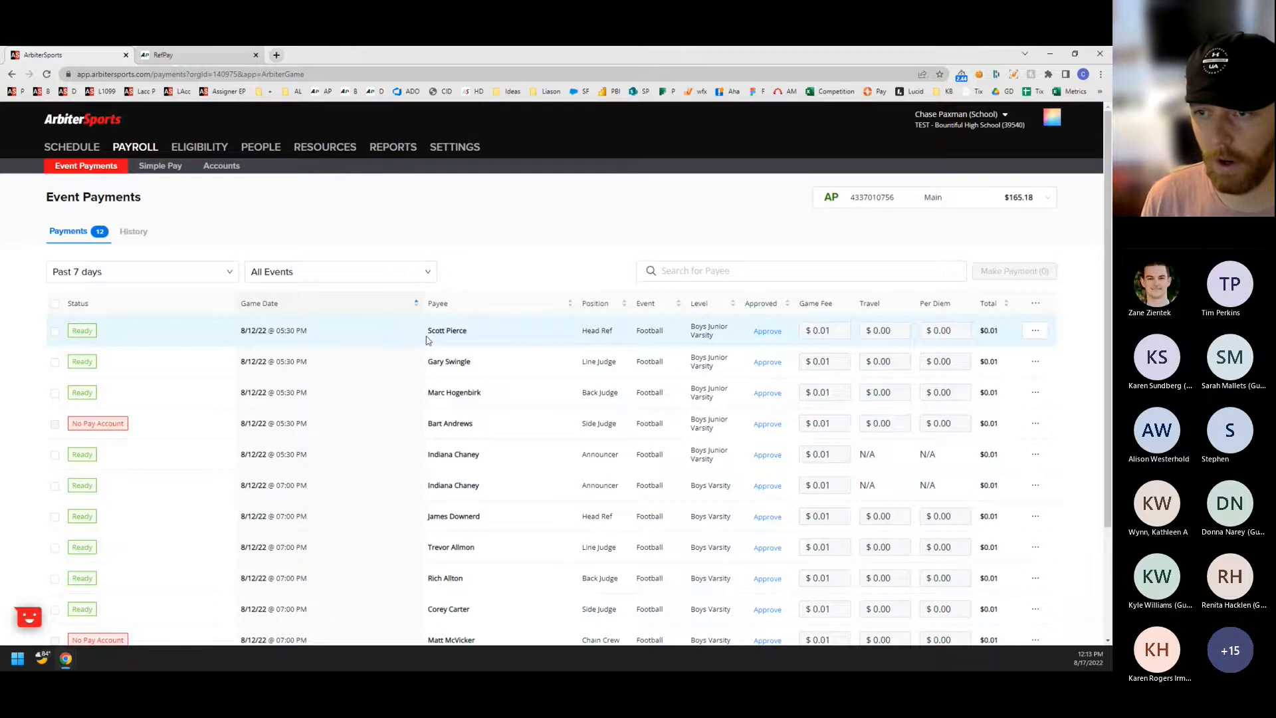
# Examine the payees and payment statuses of the August 12 football games, starting with the Junior Varsity head ref.
pyautogui.moveTo(427, 330); pyautogui.dragTo(473, 336)
pyautogui.scroll(-1, 476, 310)
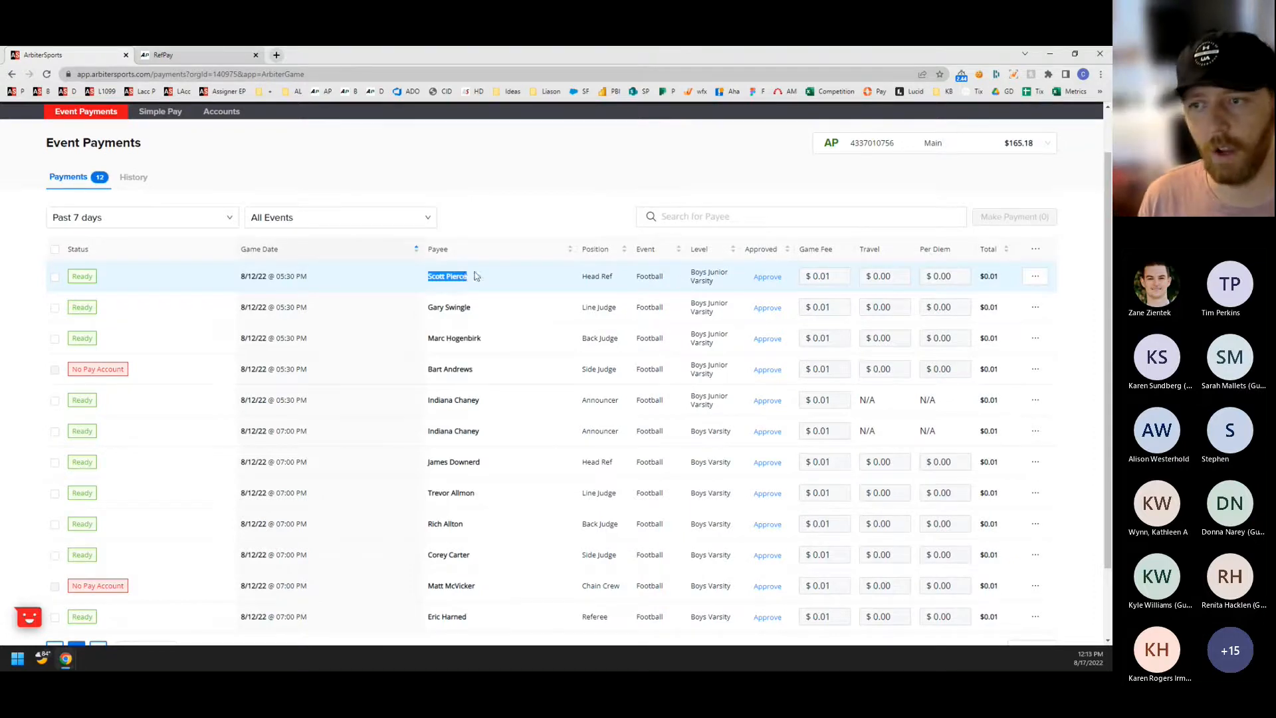
pyautogui.click(486, 199)
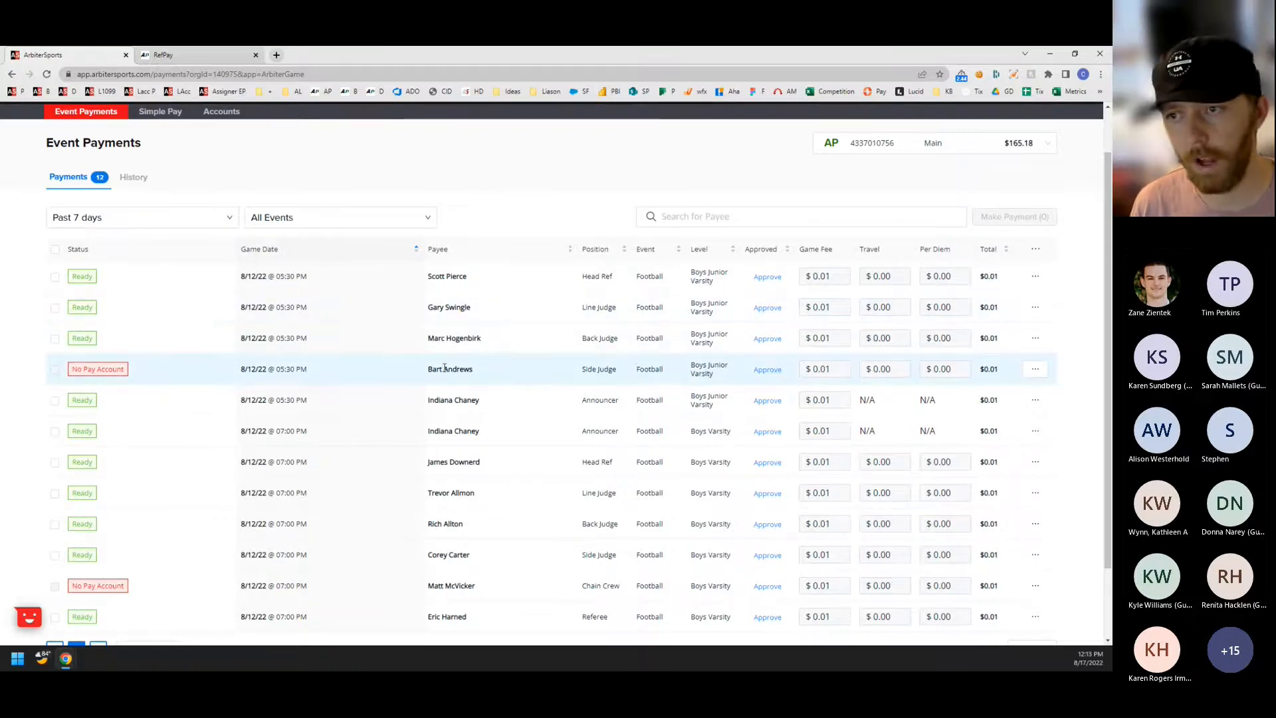
pyautogui.scroll(1, 465, 326)
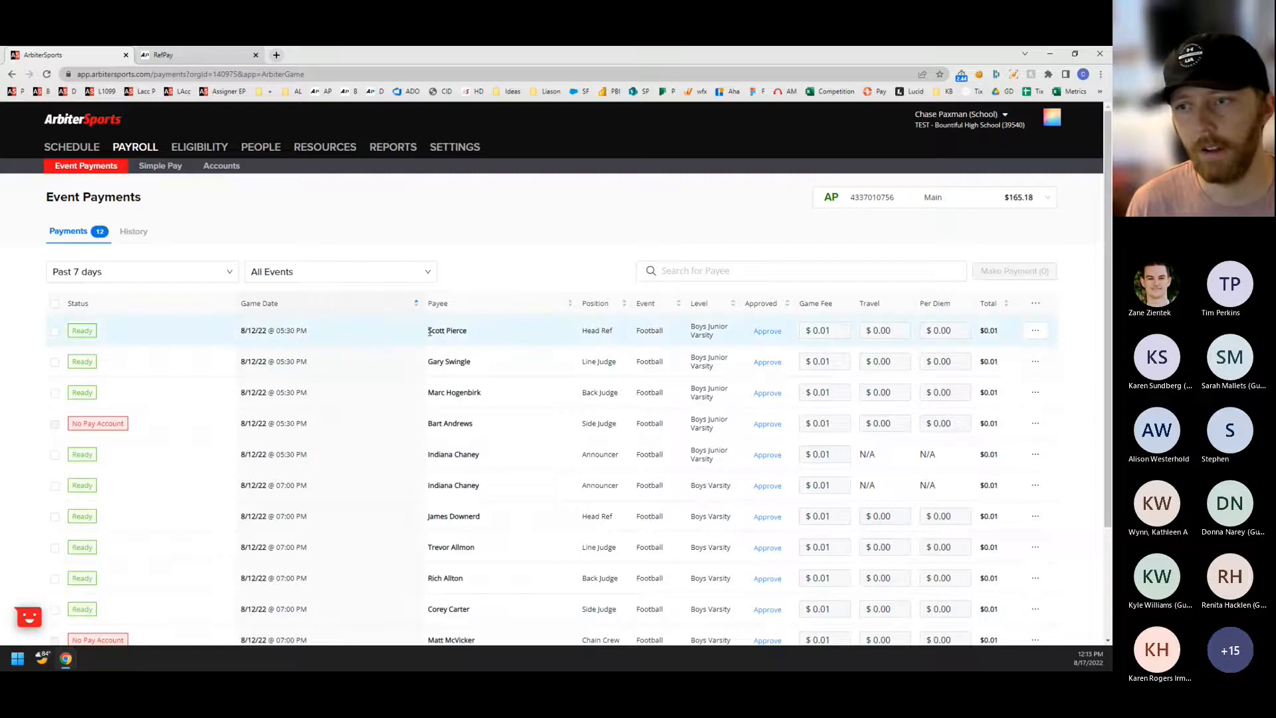
pyautogui.moveTo(430, 330); pyautogui.dragTo(492, 337)
pyautogui.click(495, 335)
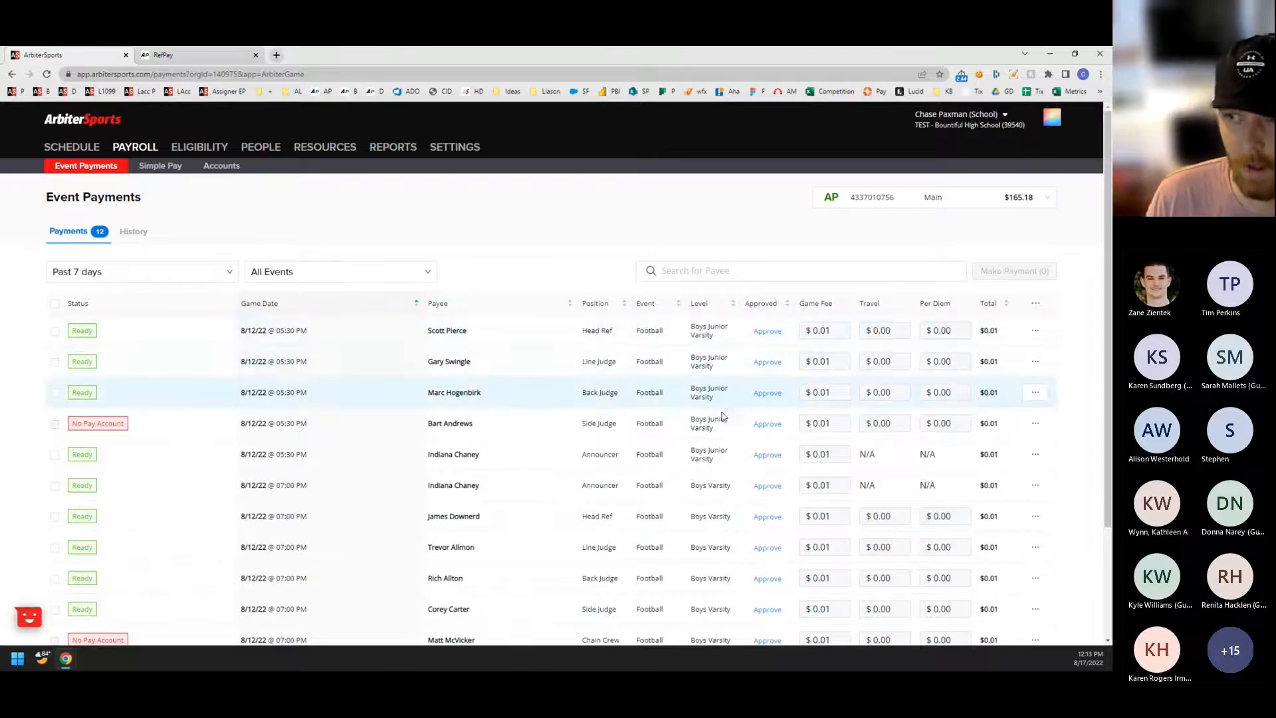
pyautogui.scroll(-2, 720, 465)
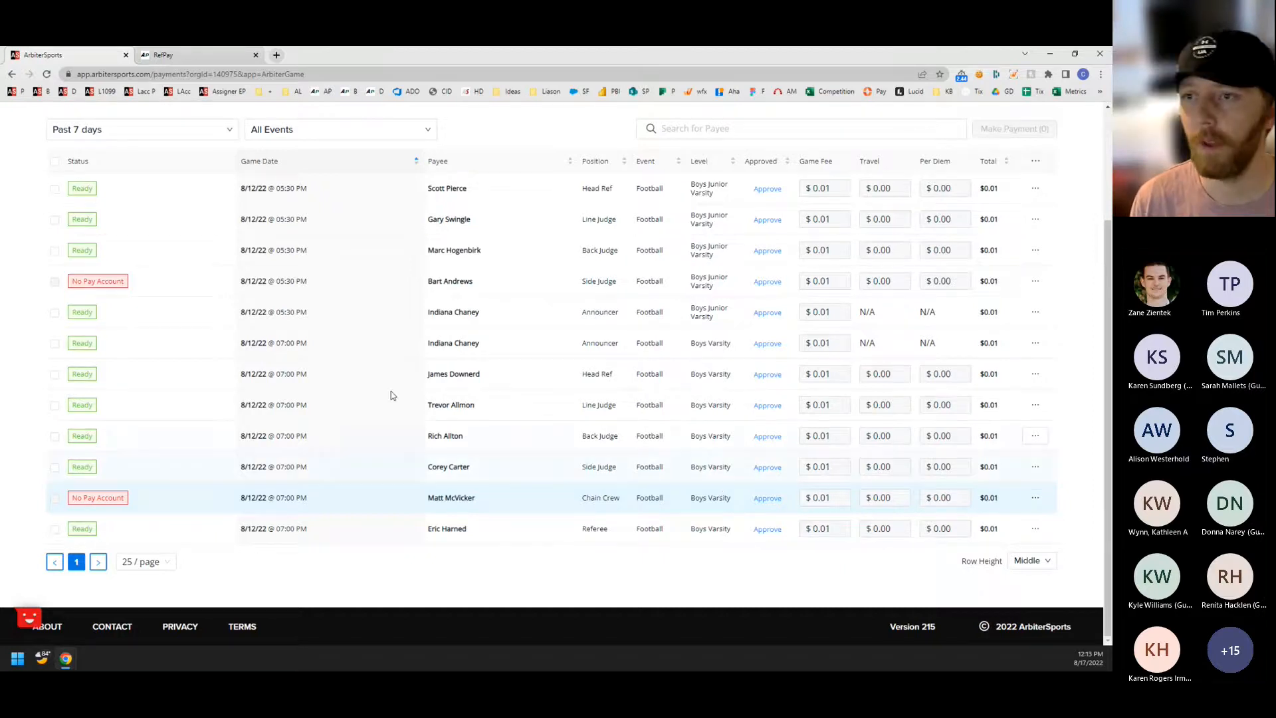
pyautogui.scroll(3, 390, 391)
pyautogui.scroll(-2, 406, 379)
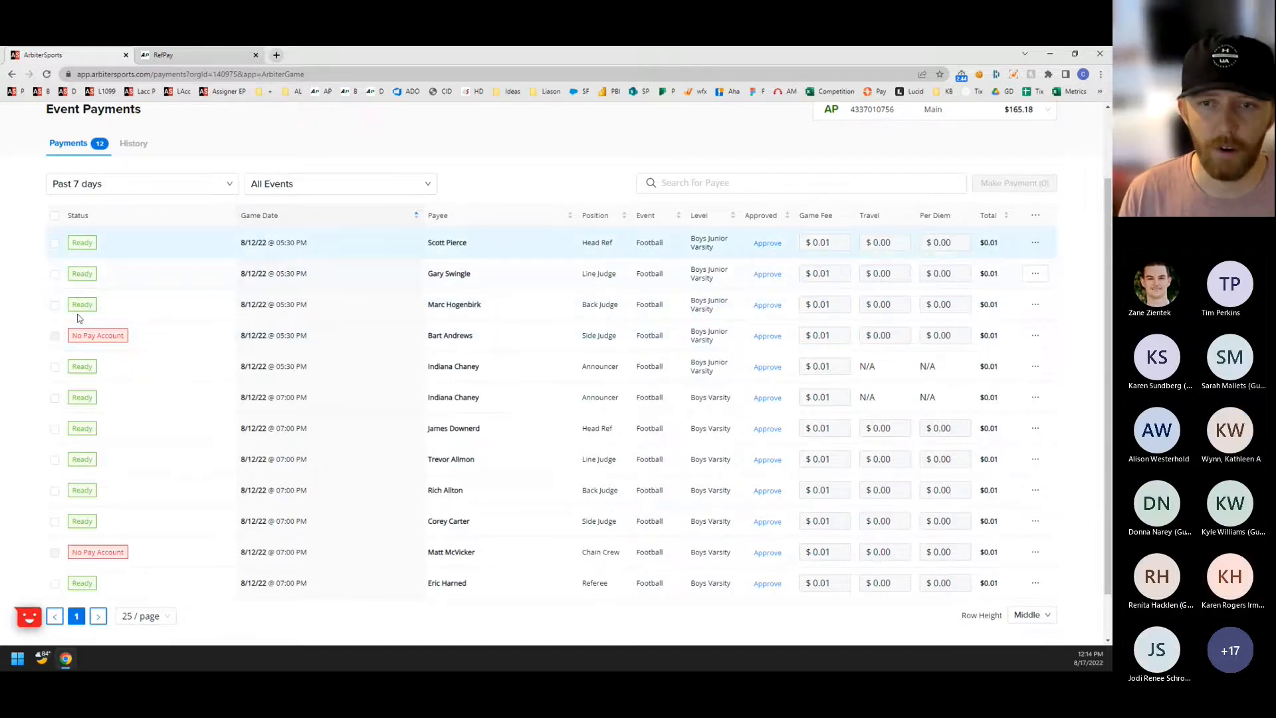
pyautogui.scroll(1, 96, 482)
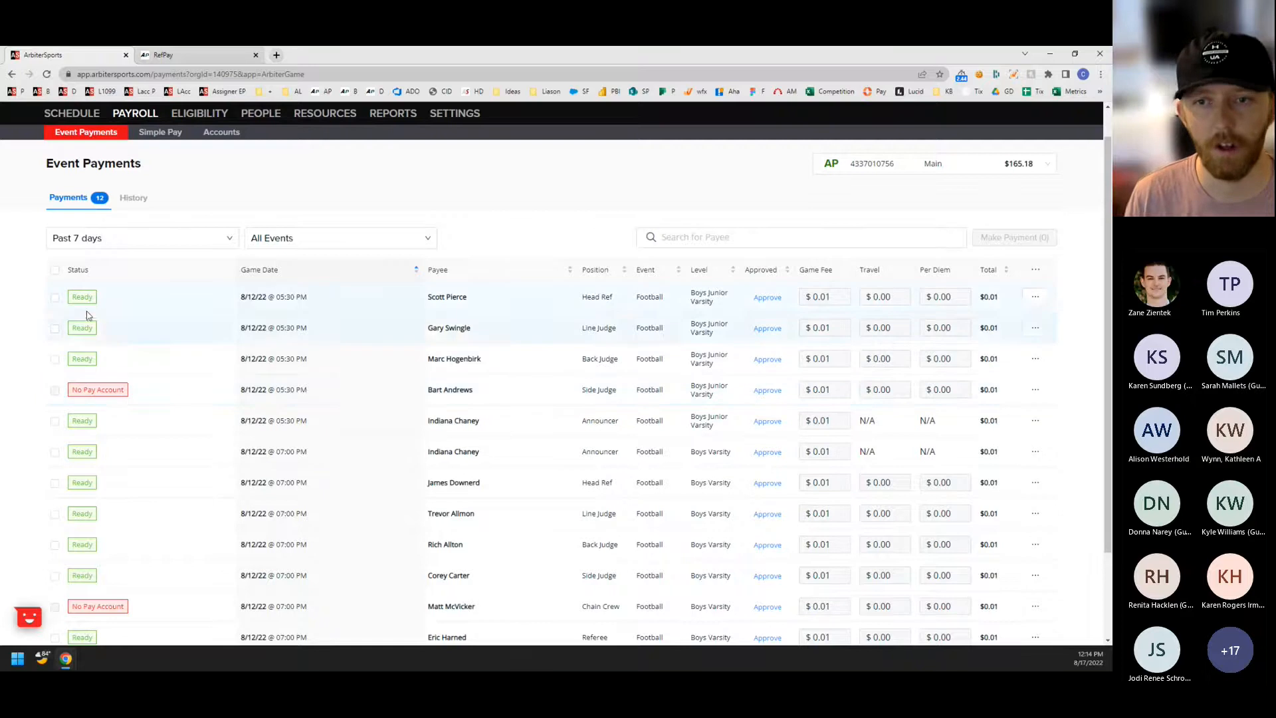
pyautogui.scroll(-1, 87, 315)
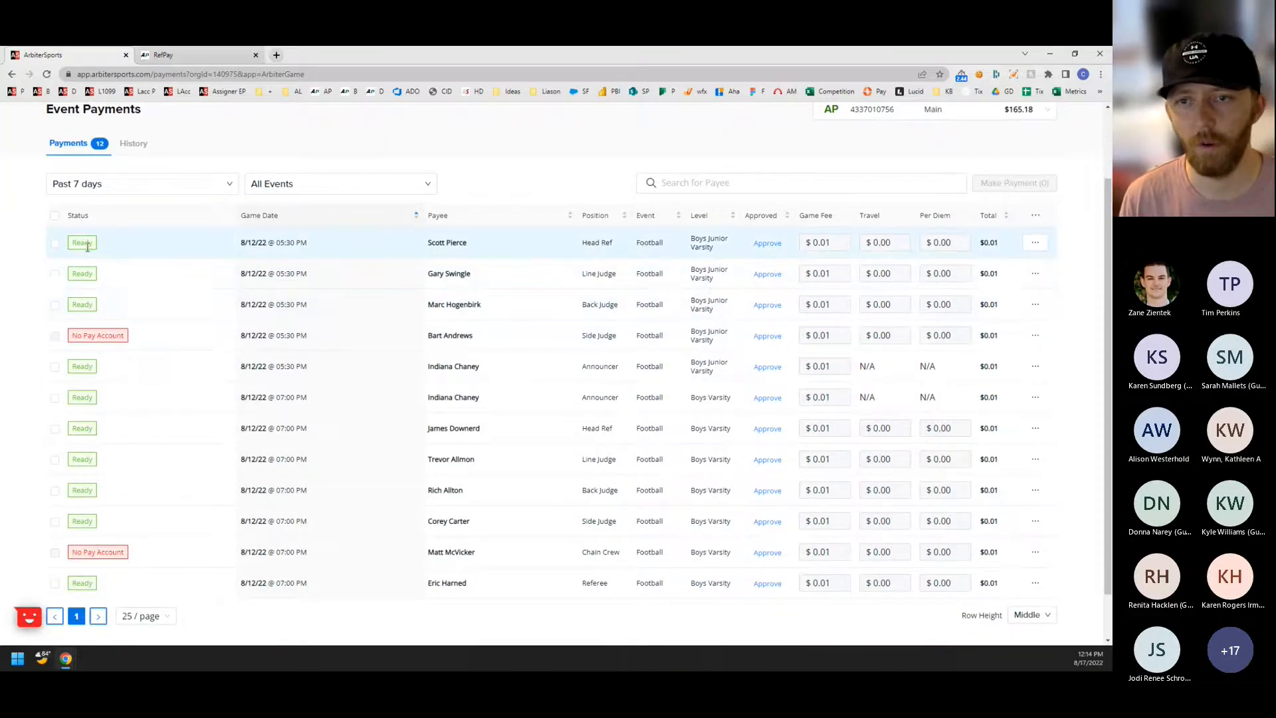
# Set the game fee to $0.00 for the Junior Varsity game's head ref, line judge, back judge and side judge.
pyautogui.click(841, 243)
pyautogui.press('BackSpace')
pyautogui.write('0')
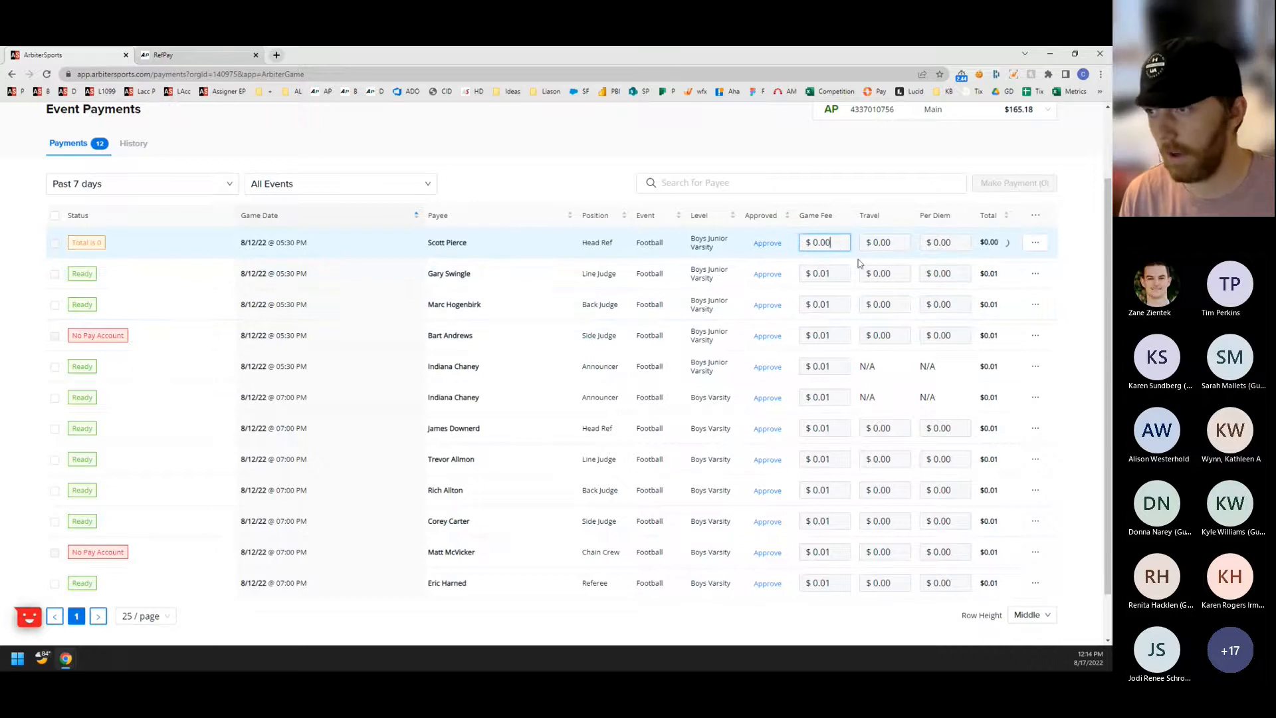
pyautogui.click(839, 273)
pyautogui.press('BackSpace')
pyautogui.write('0')
pyautogui.click(837, 304)
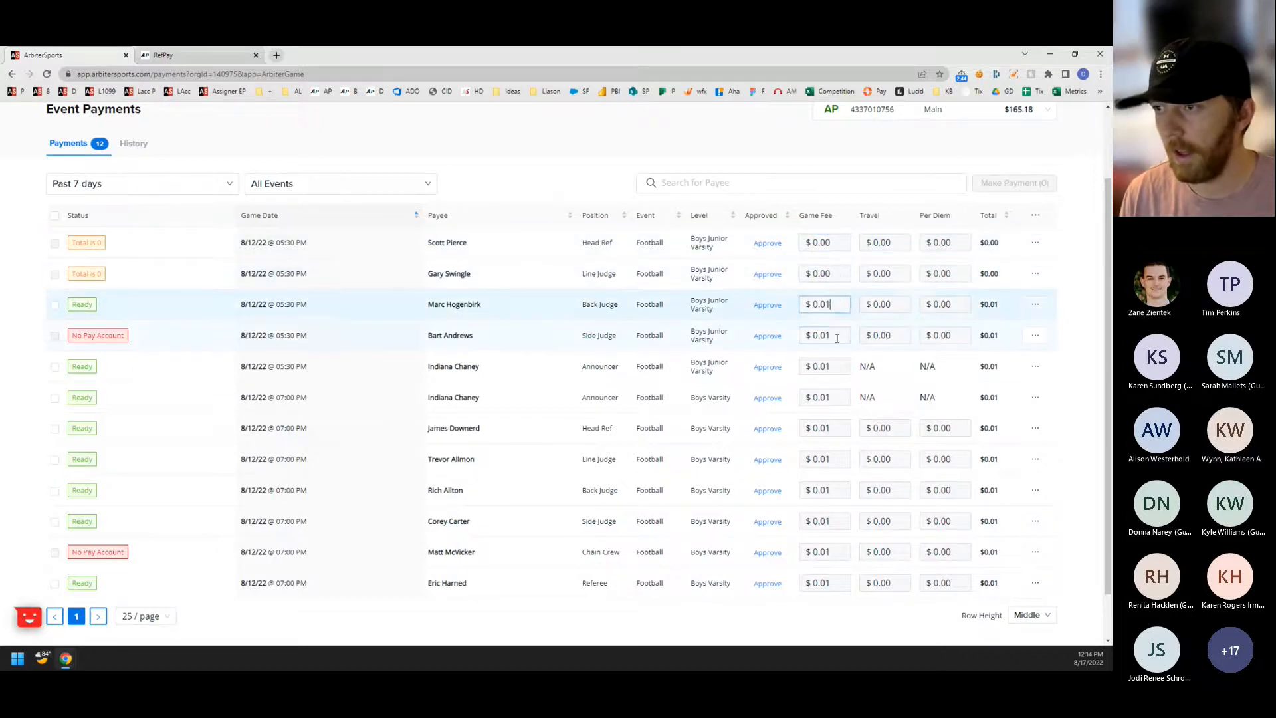
pyautogui.press('BackSpace')
pyautogui.write('0')
pyautogui.doubleClick(835, 335)
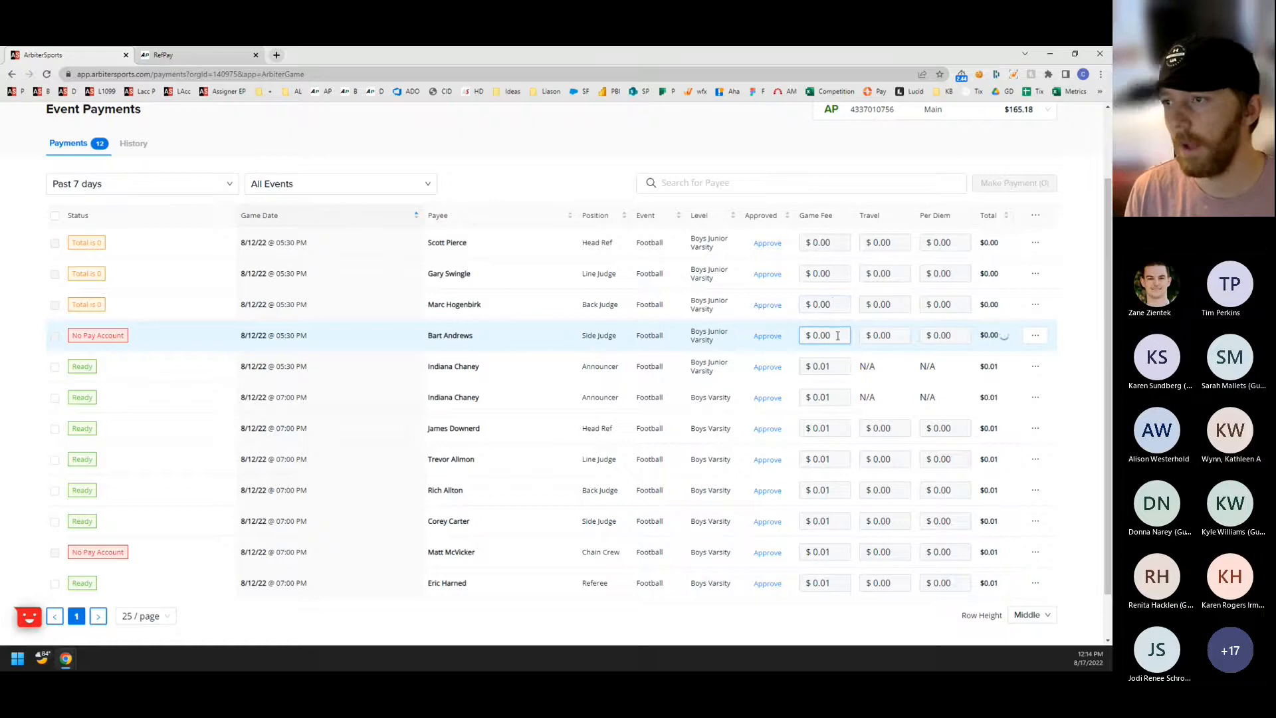
pyautogui.click(700, 146)
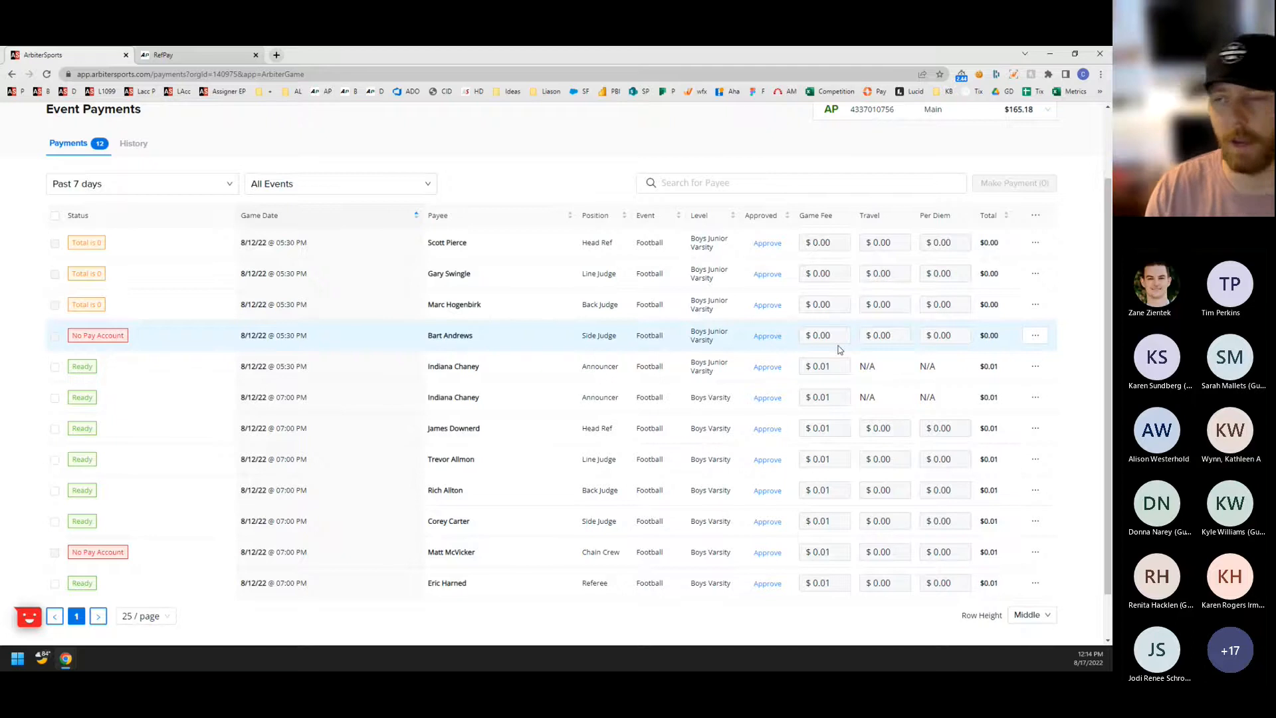
# Check the travel fields of the Junior Varsity head ref and line judge, and the head ref's payment status explanation.
pyautogui.click(885, 243)
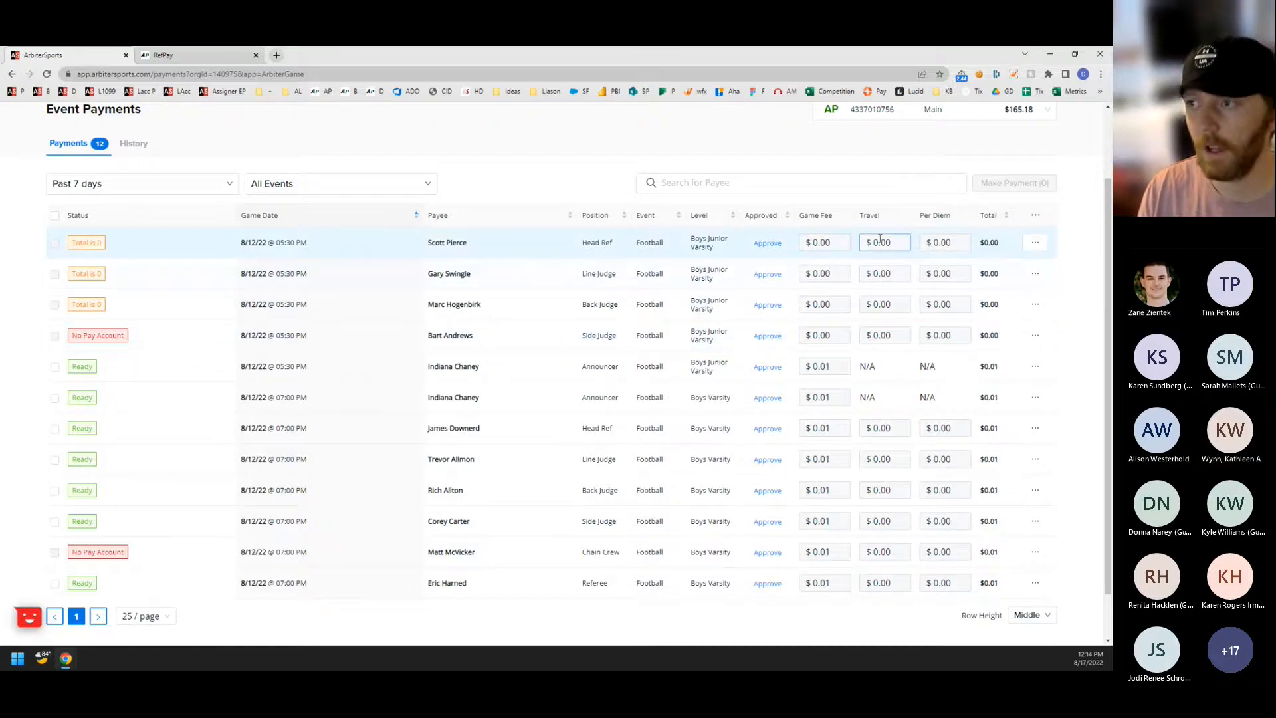
pyautogui.click(876, 286)
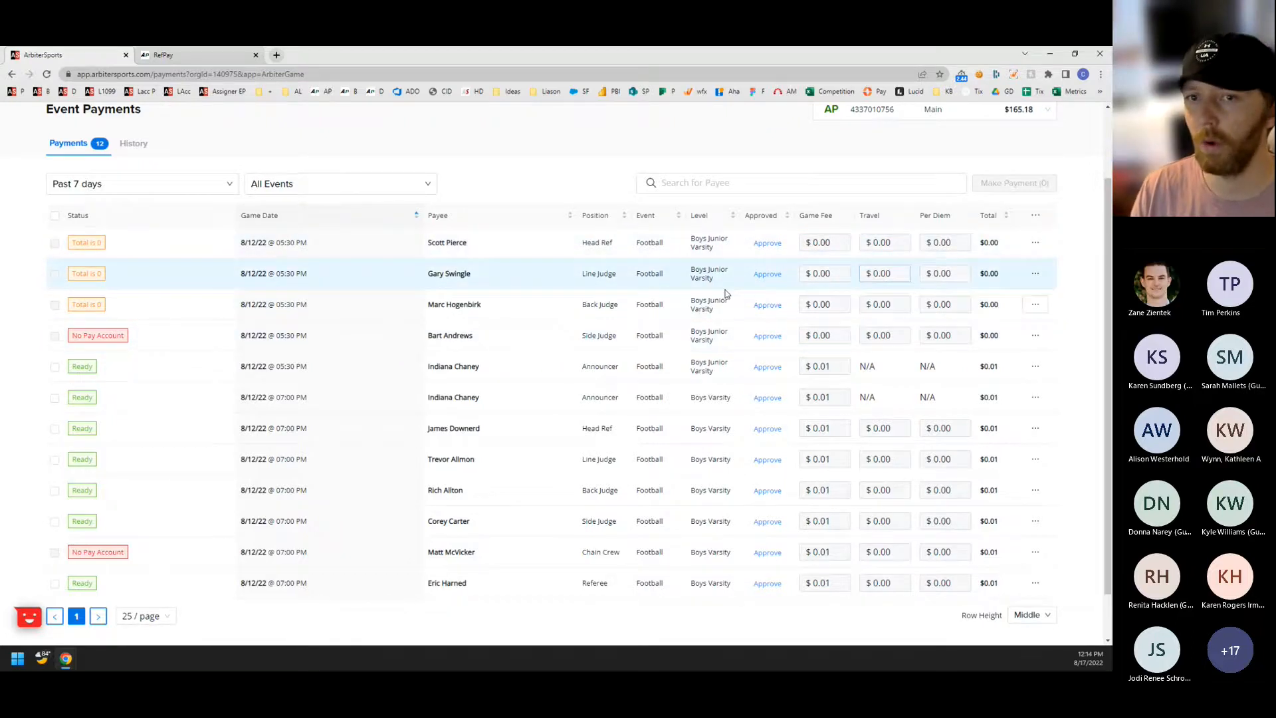
pyautogui.moveTo(93, 244)
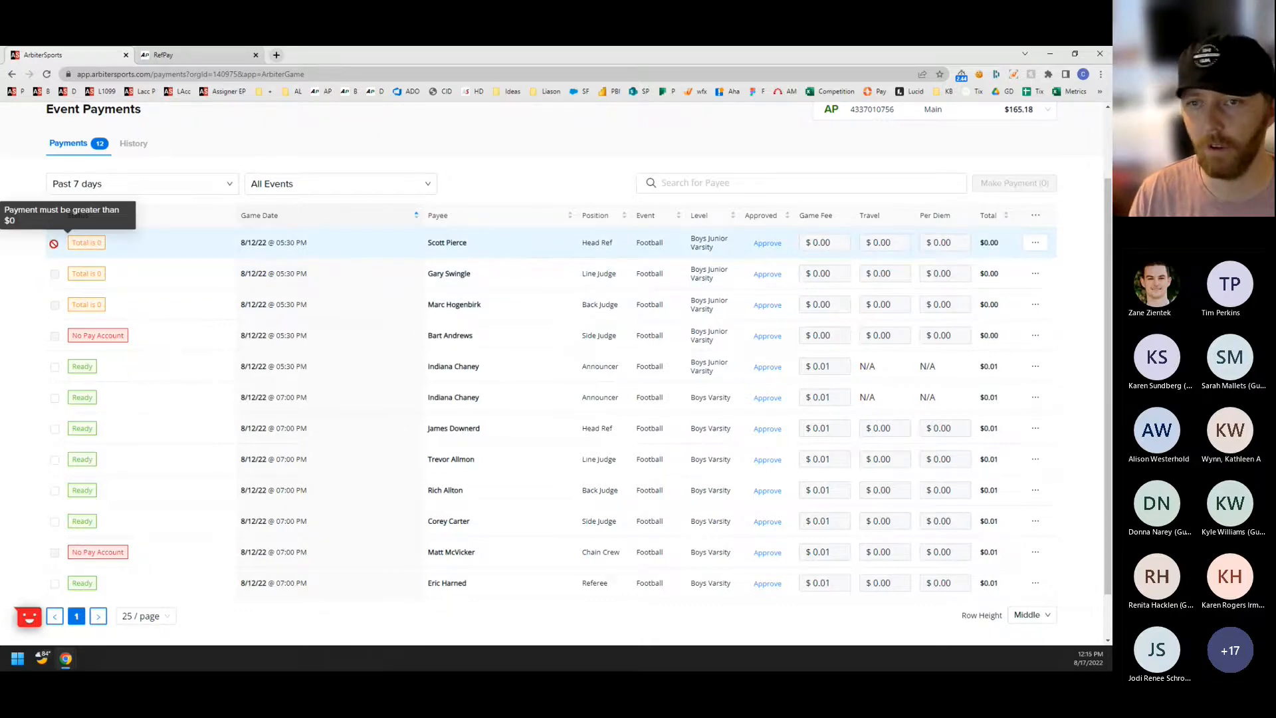
# Examine the payment statuses of the Junior Varsity football officials, including the side judge's pay account status.
pyautogui.click(840, 240)
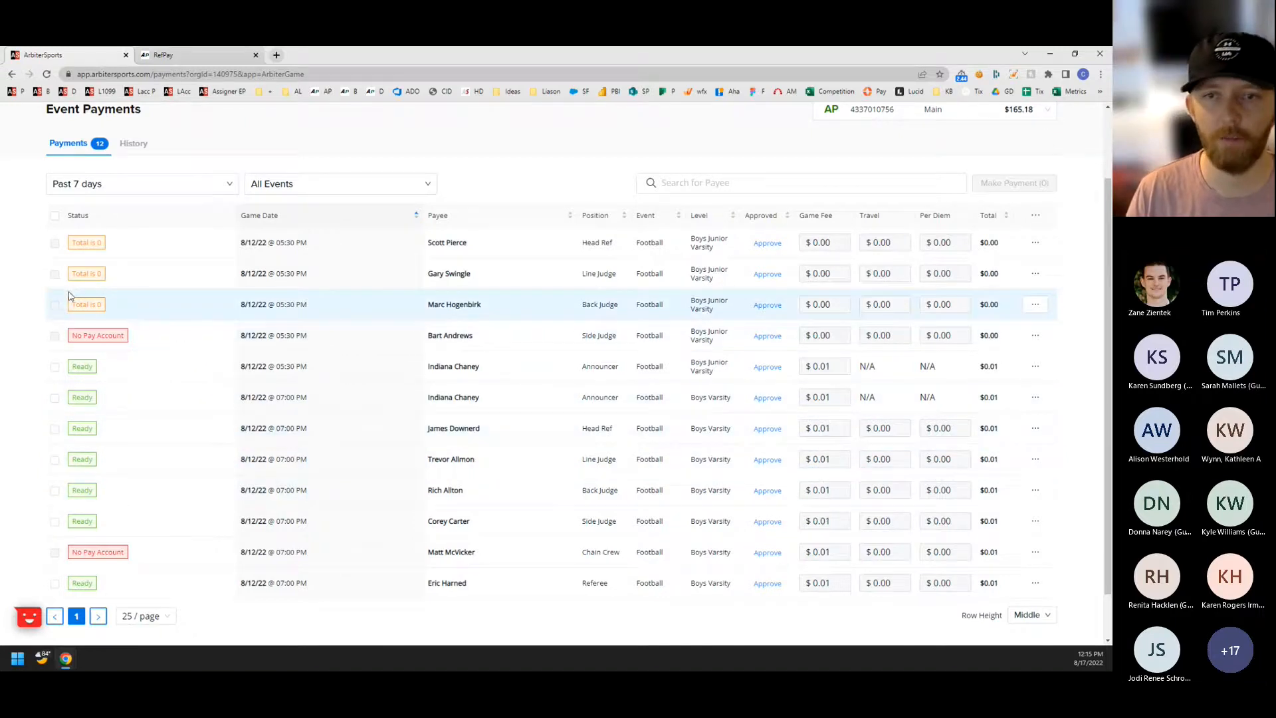
pyautogui.moveTo(51, 304)
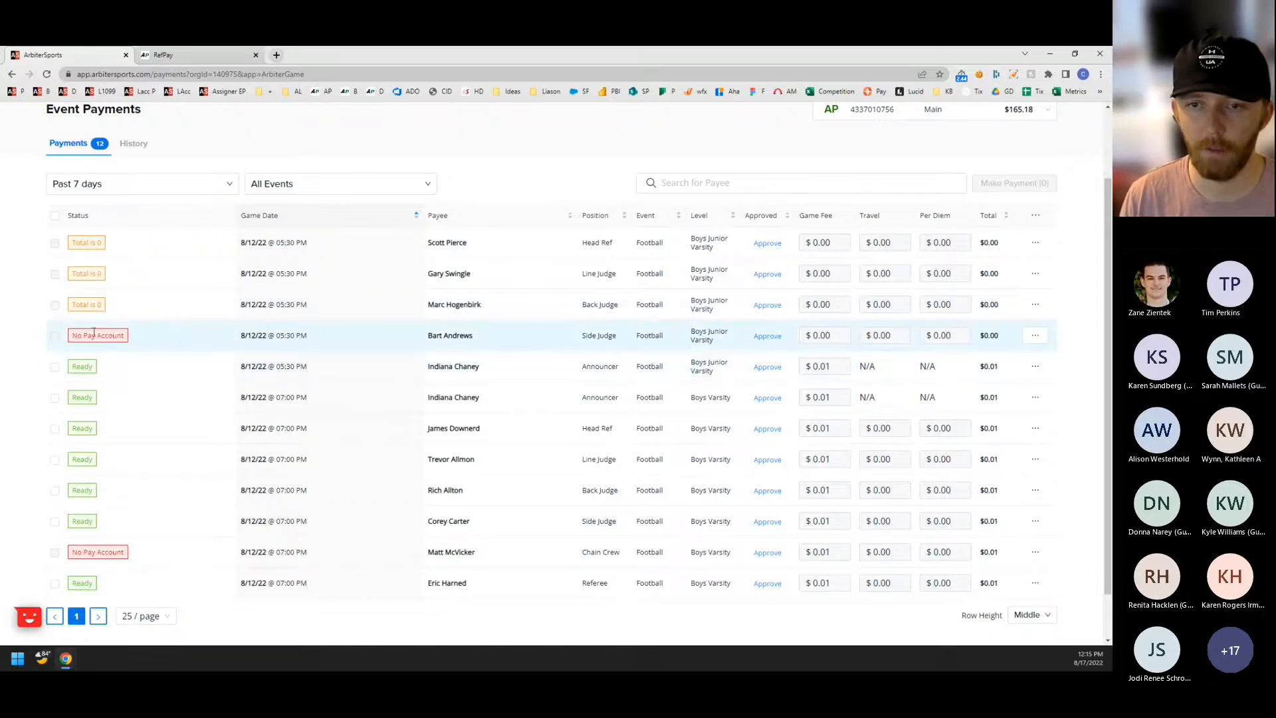
pyautogui.moveTo(83, 336); pyautogui.dragTo(122, 347)
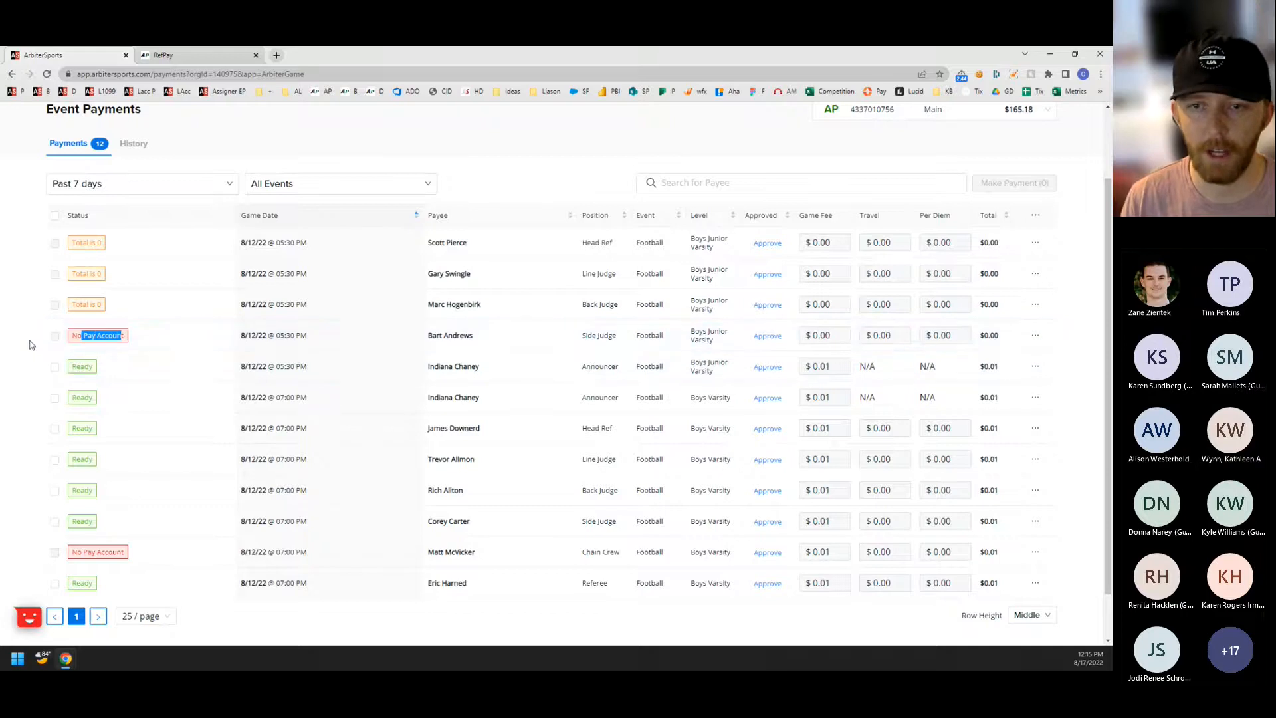
pyautogui.click(30, 345)
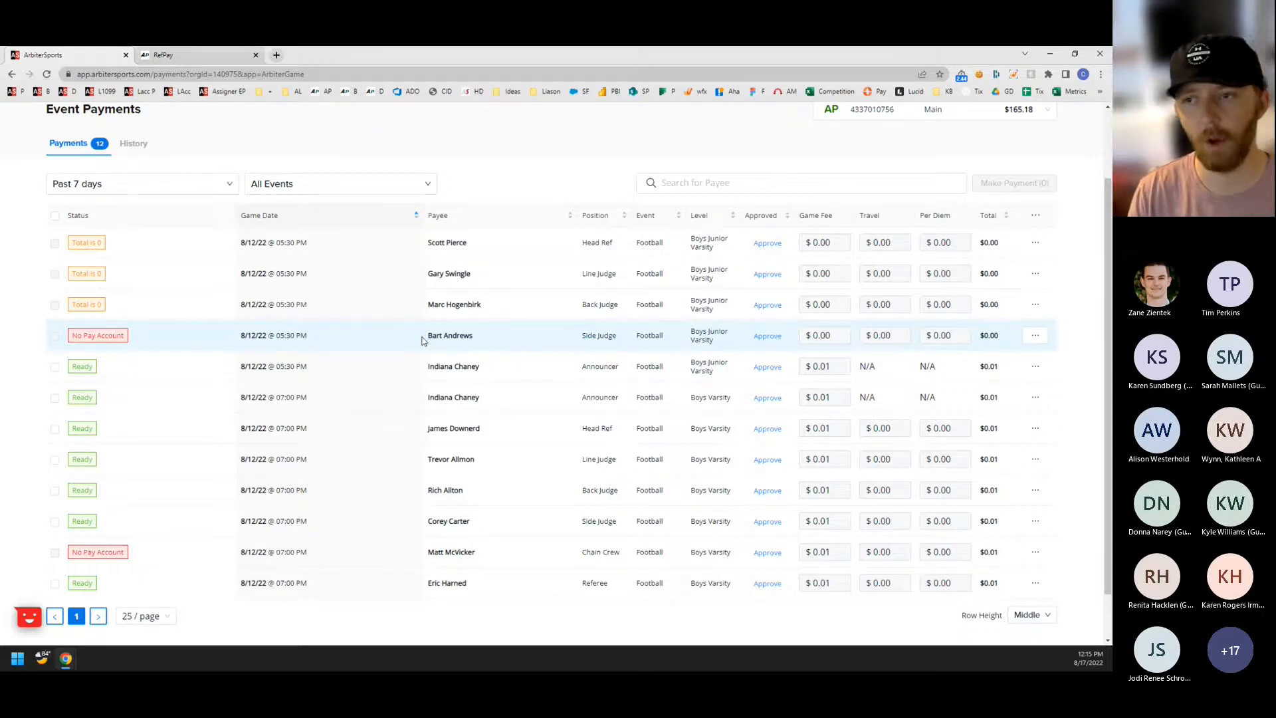
# View the side judge's contact details from the officials of the Boys Junior Varsity Football game in the schedule.
pyautogui.scroll(2, 265, 253)
pyautogui.click(71, 147)
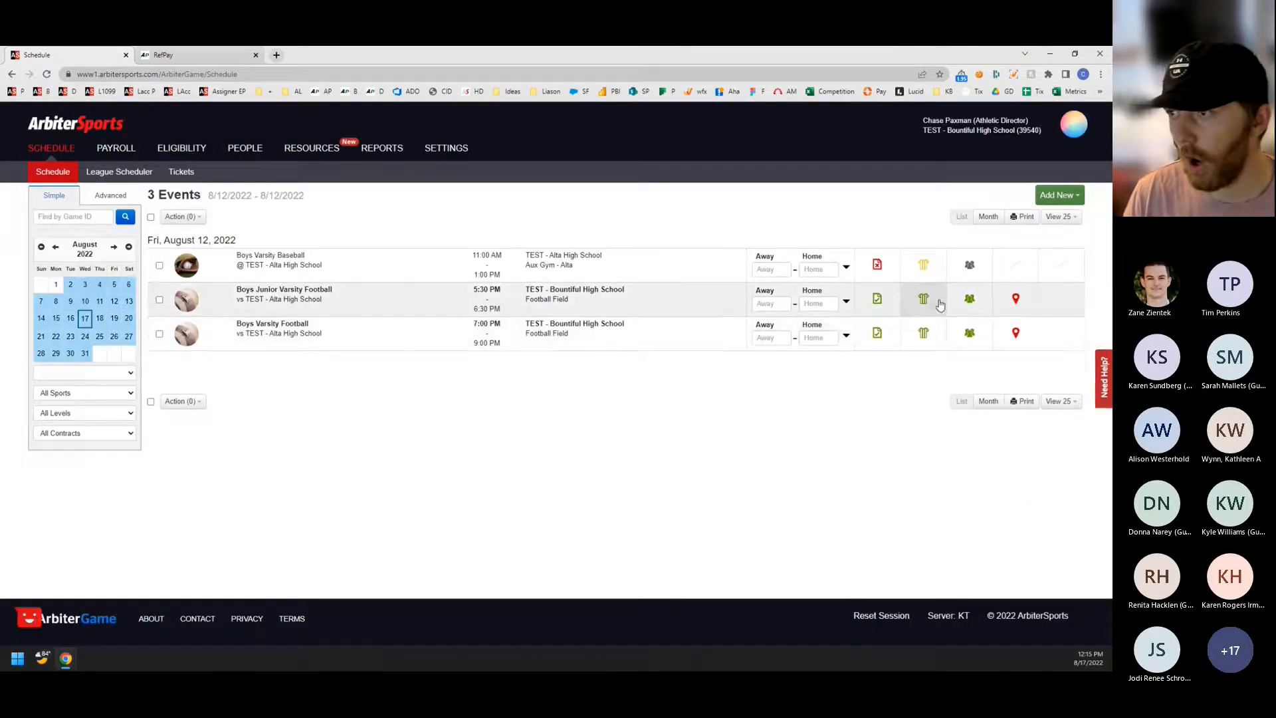
pyautogui.click(922, 301)
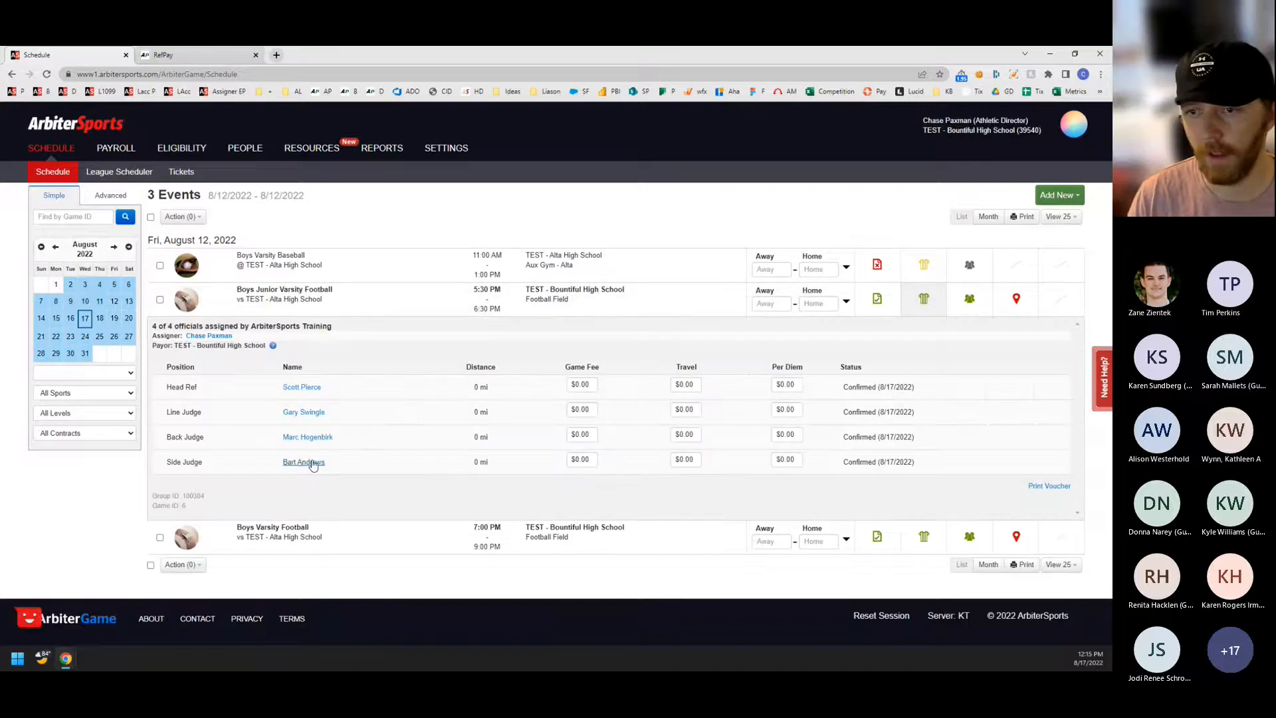
pyautogui.click(309, 464)
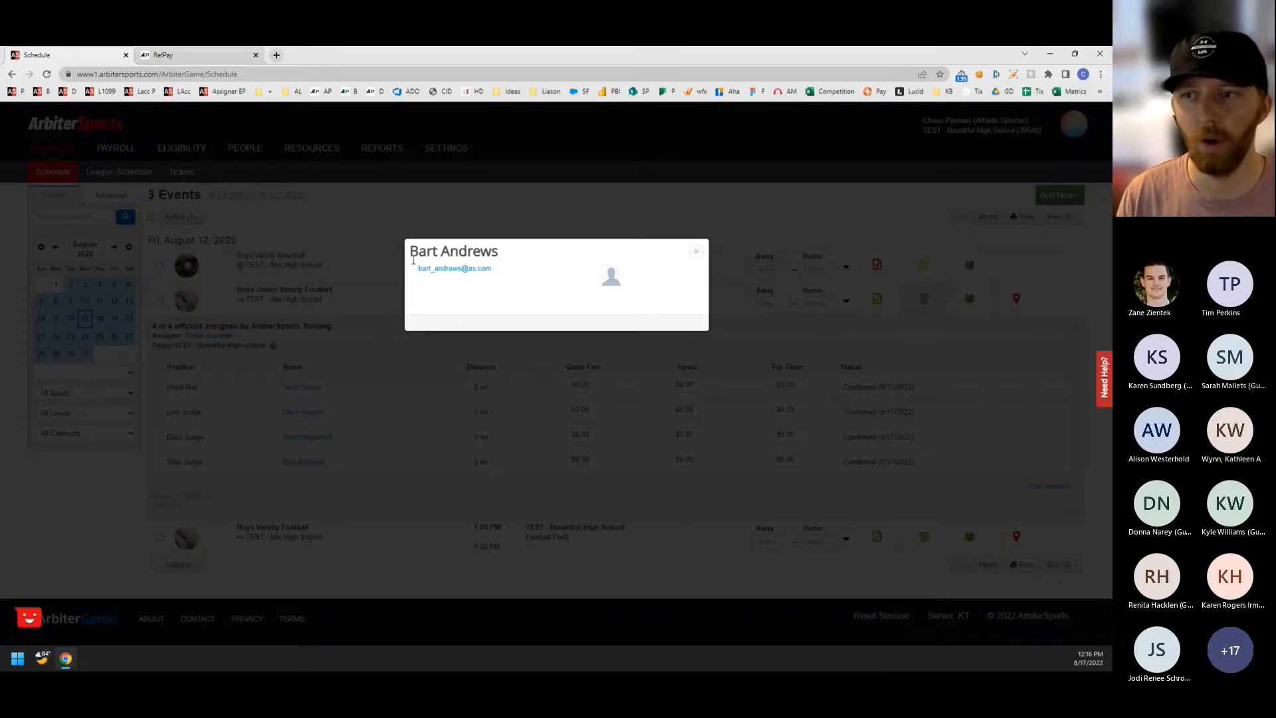
pyautogui.click(696, 252)
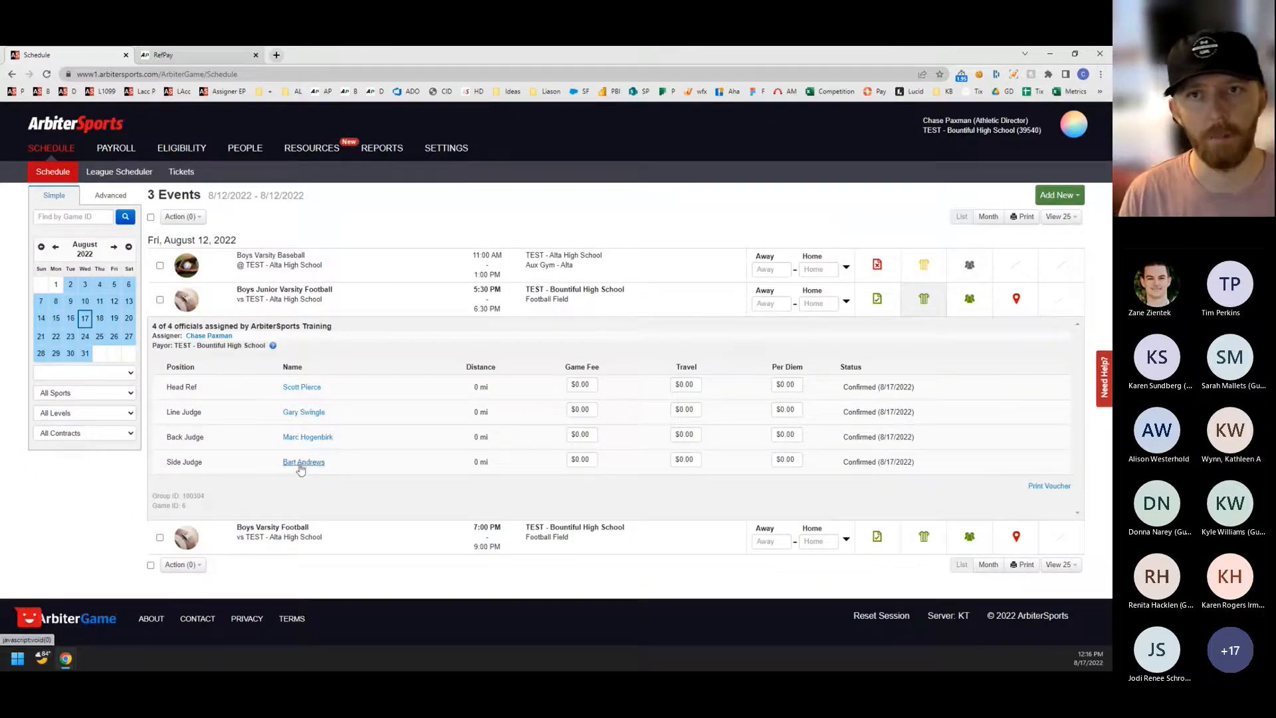
# In the payroll's event payments, set the game fee to $0.01 for the Junior Varsity head ref, line judge, back judge and side judge.
pyautogui.click(112, 160)
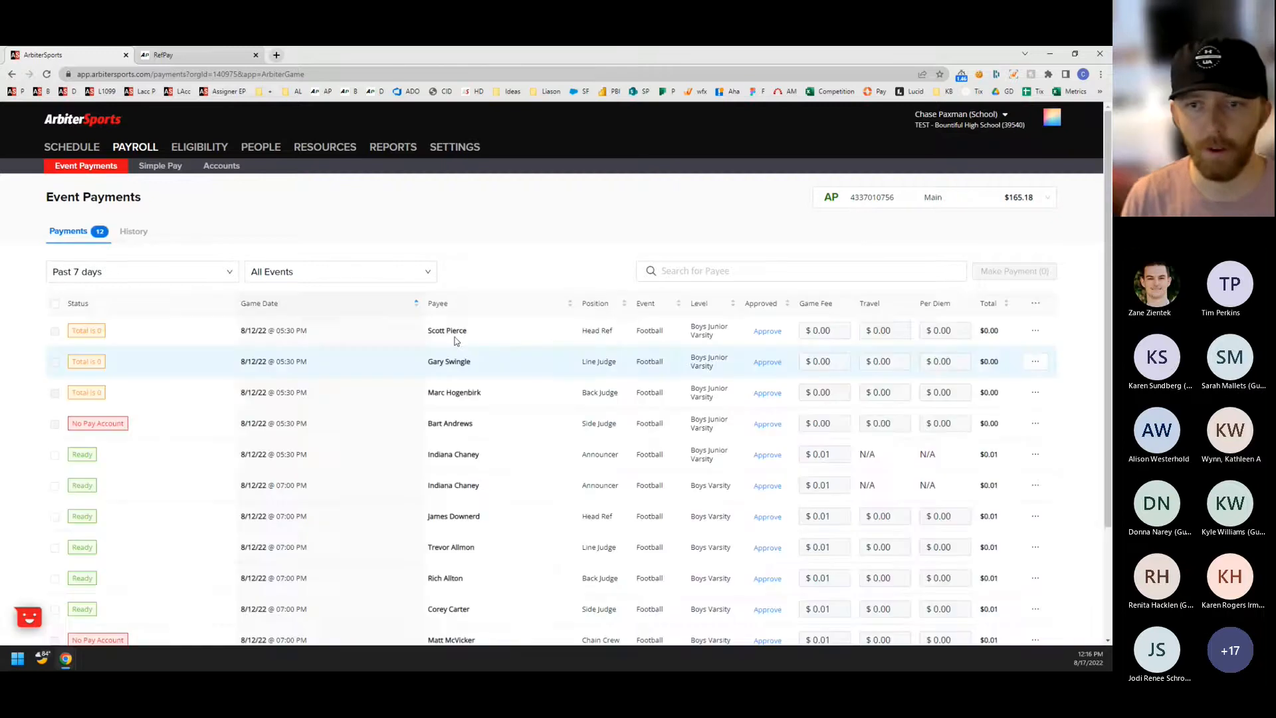
pyautogui.scroll(-2, 399, 372)
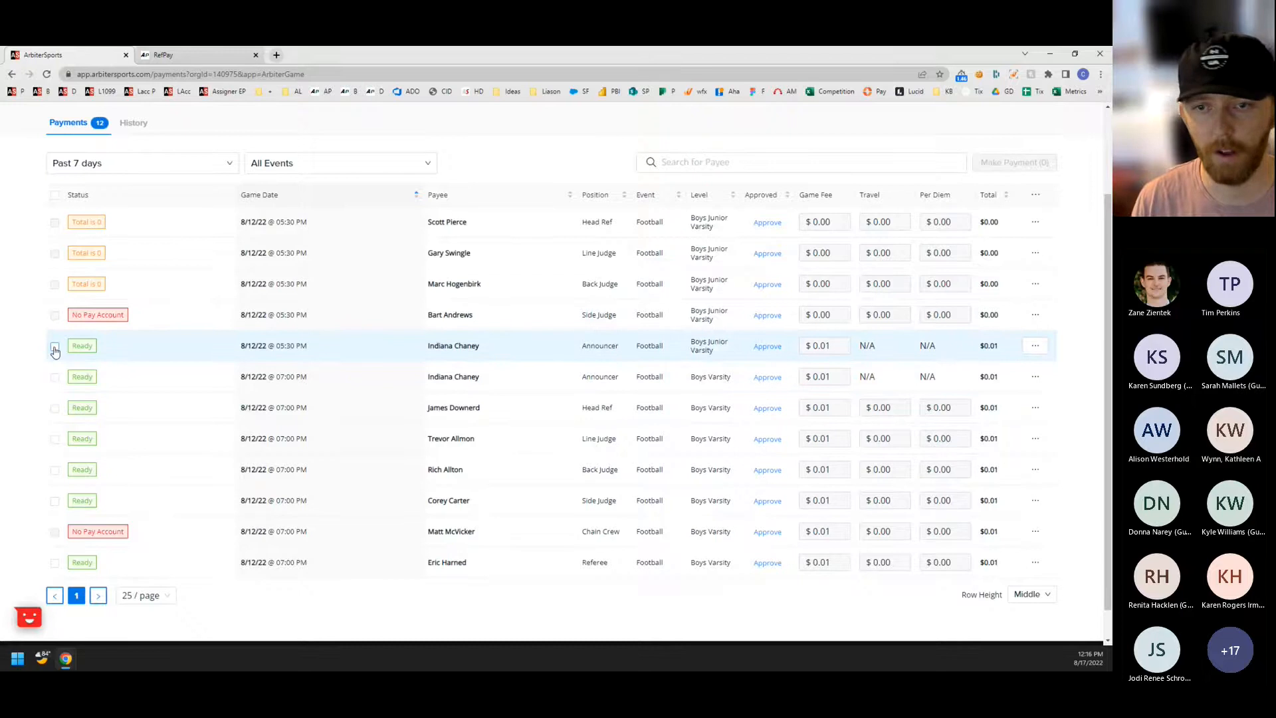
pyautogui.click(834, 221)
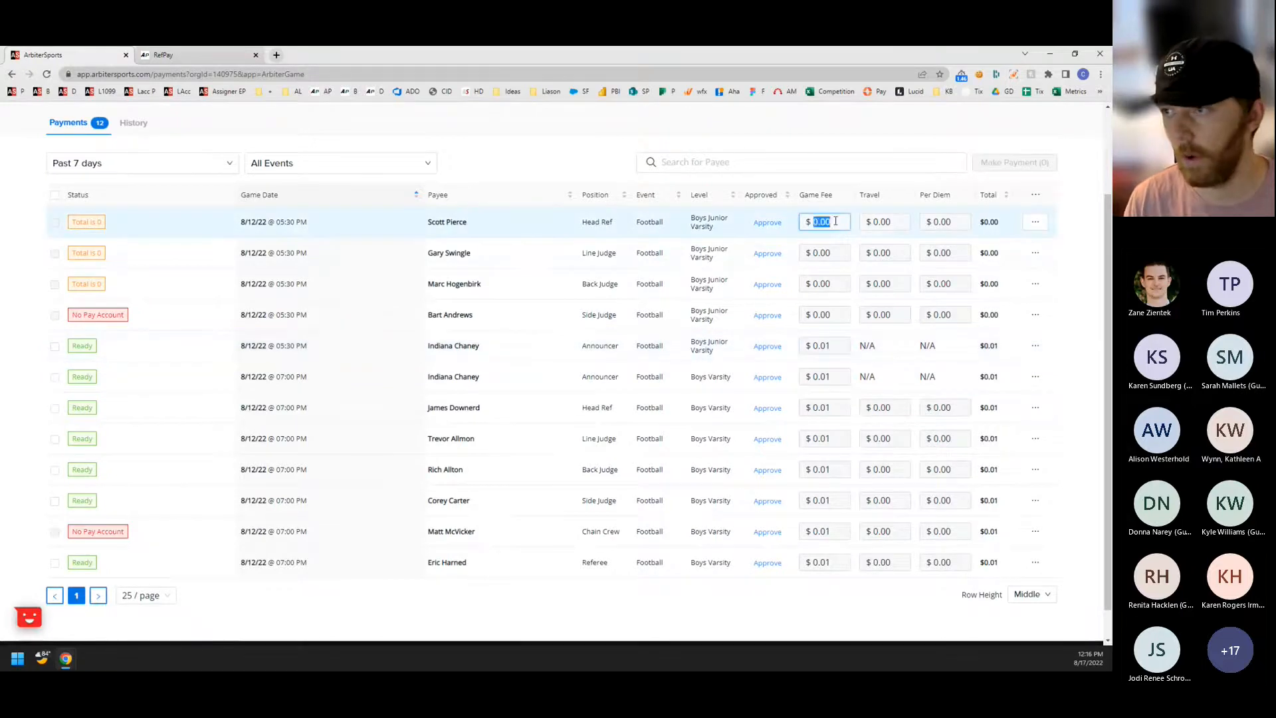
pyautogui.press('BackSpace')
pyautogui.write('1')
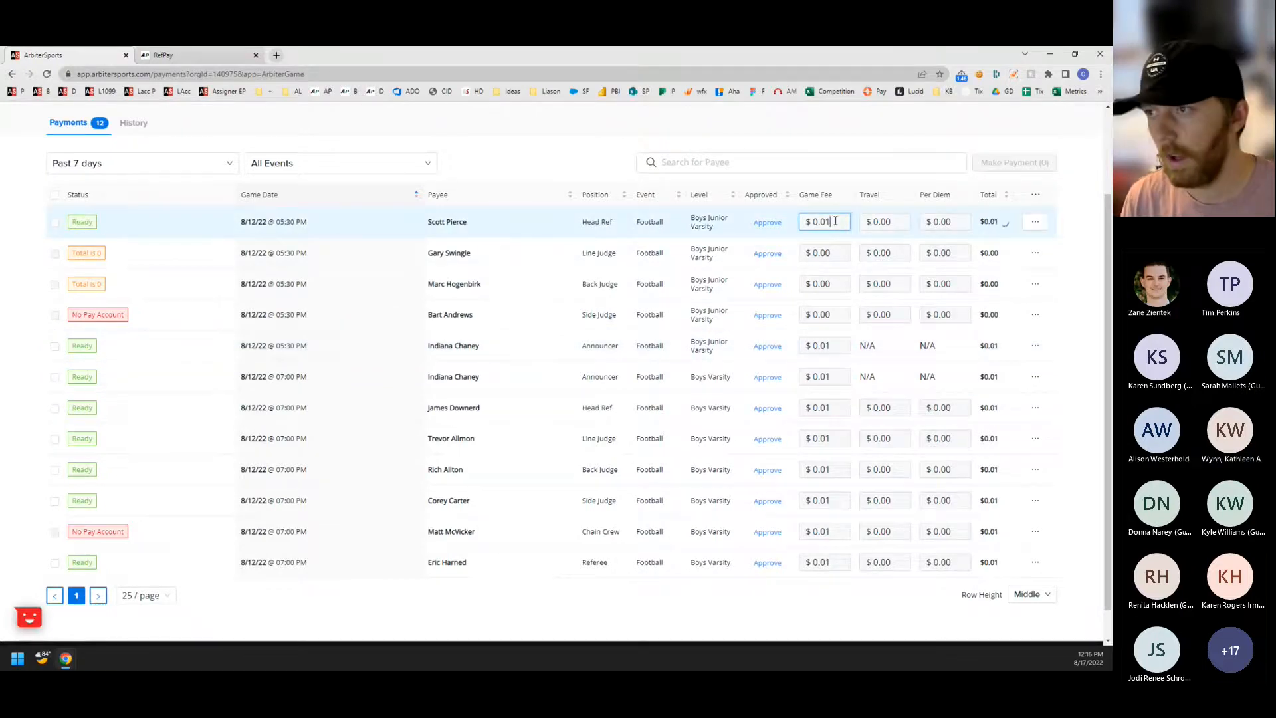
pyautogui.click(838, 251)
pyautogui.press('BackSpace')
pyautogui.write('1')
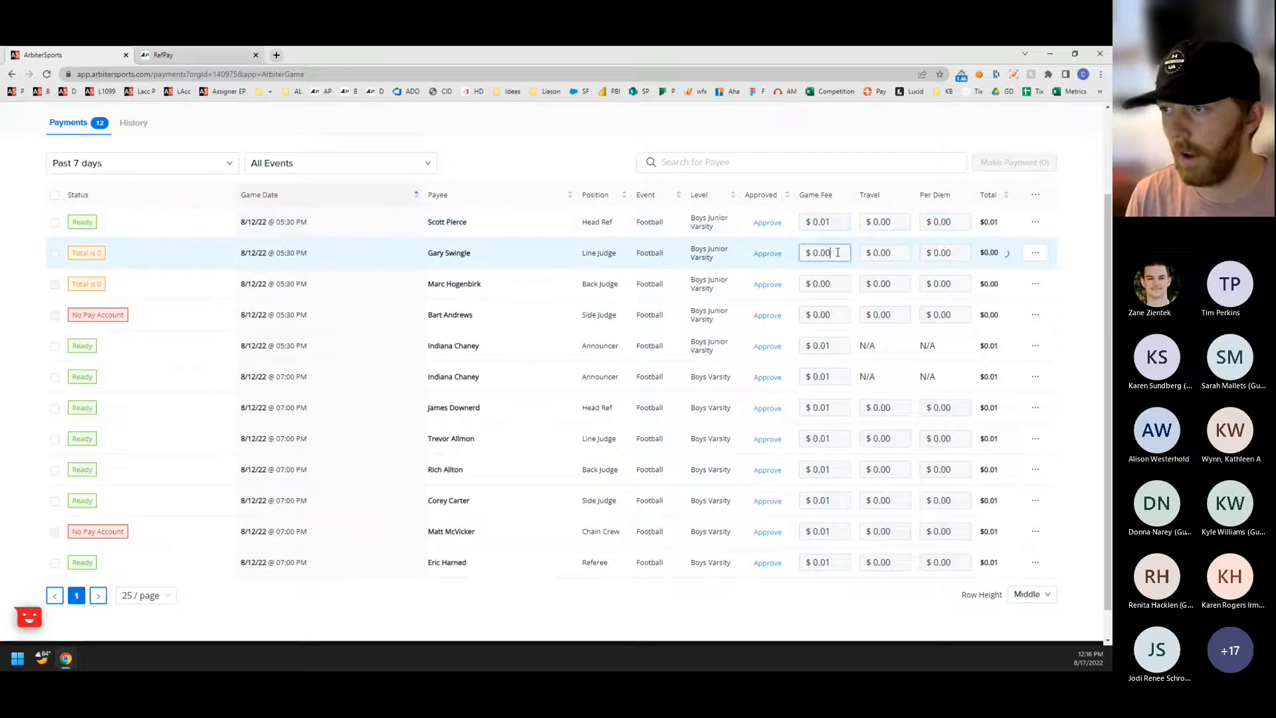
pyautogui.click(841, 284)
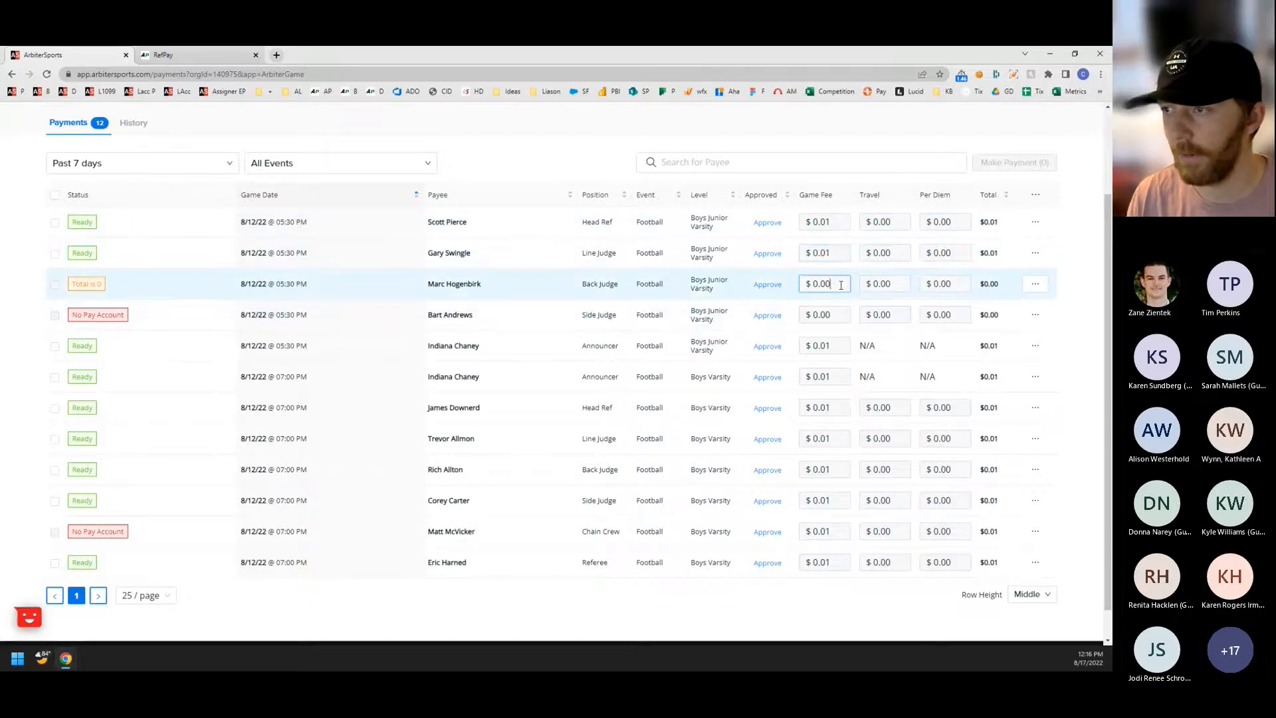
pyautogui.press('BackSpace')
pyautogui.write('1')
pyautogui.click(836, 312)
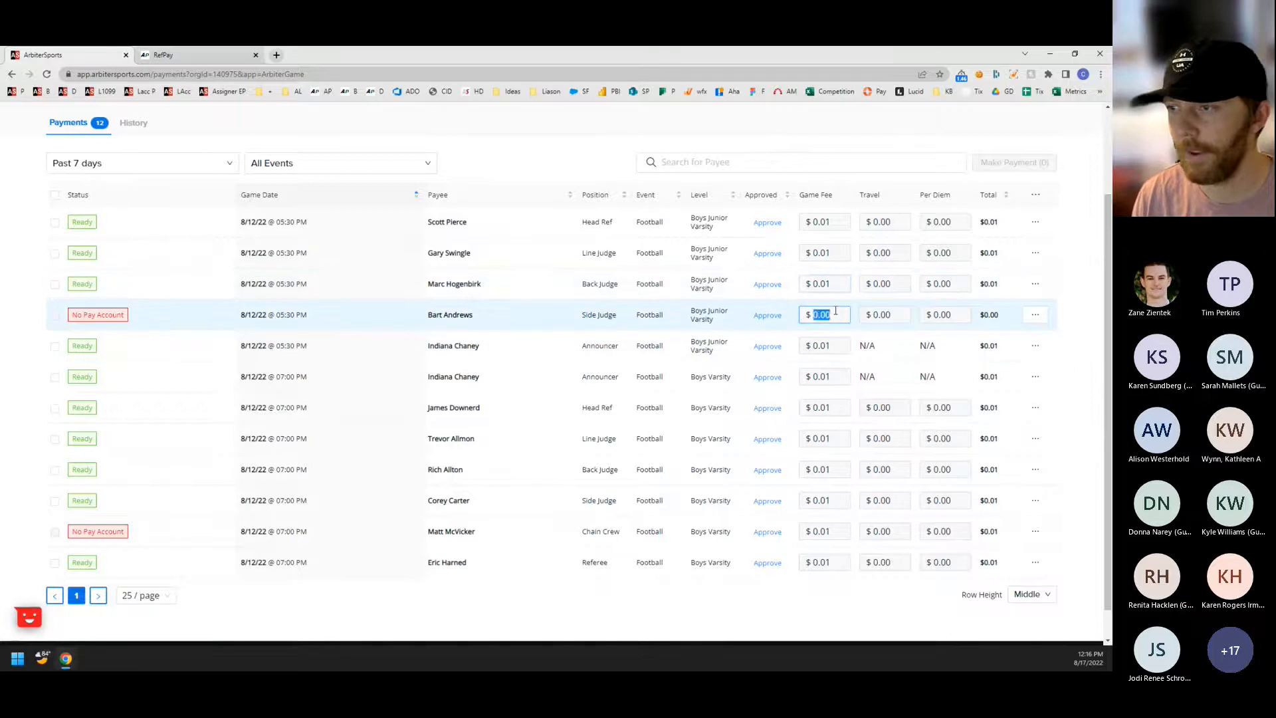
pyautogui.press('BackSpace')
pyautogui.write('1')
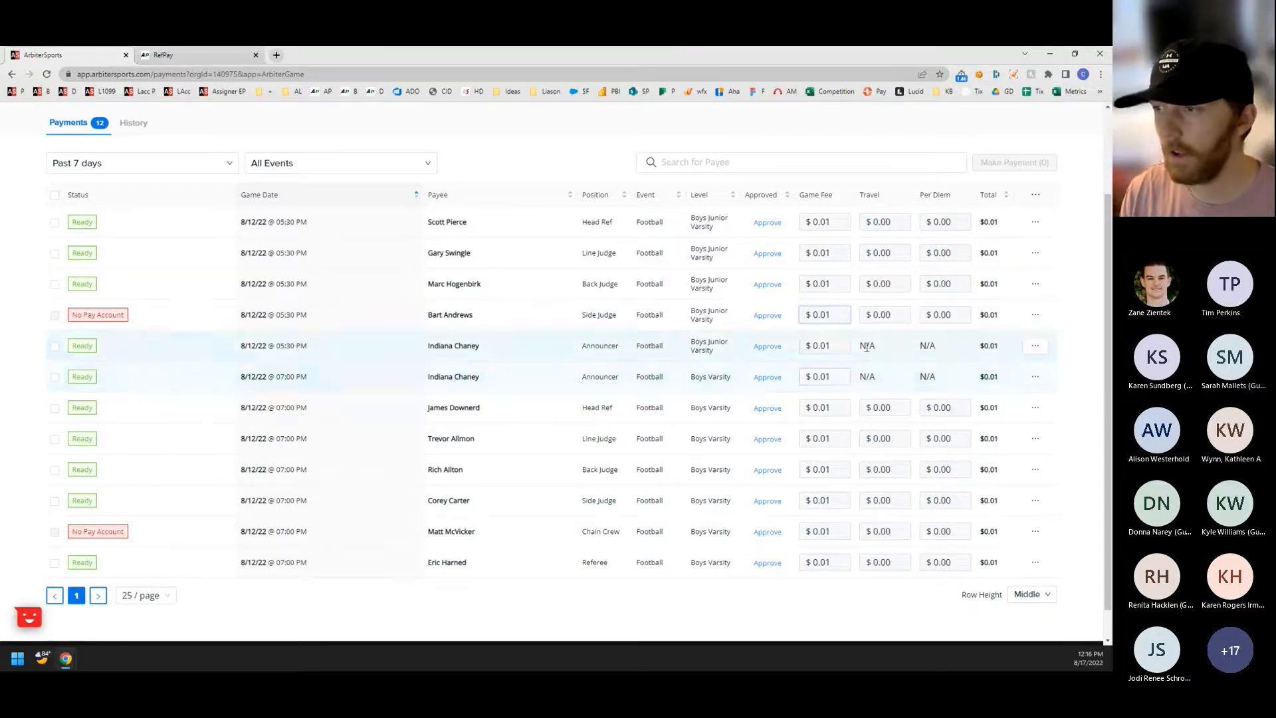
pyautogui.moveTo(893, 357)
pyautogui.moveTo(945, 347)
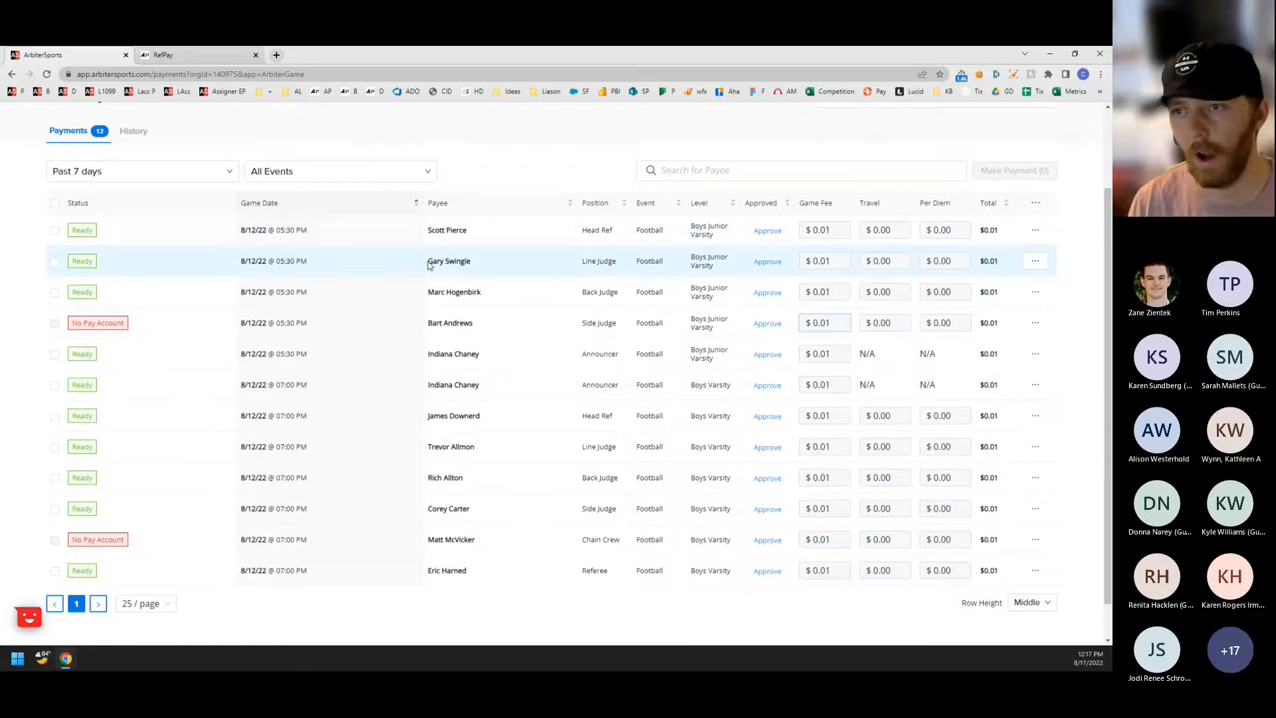
# Select and deselect the Junior Varsity head ref's payment, and approve it and withdraw the approval.
pyautogui.scroll(2, 432, 265)
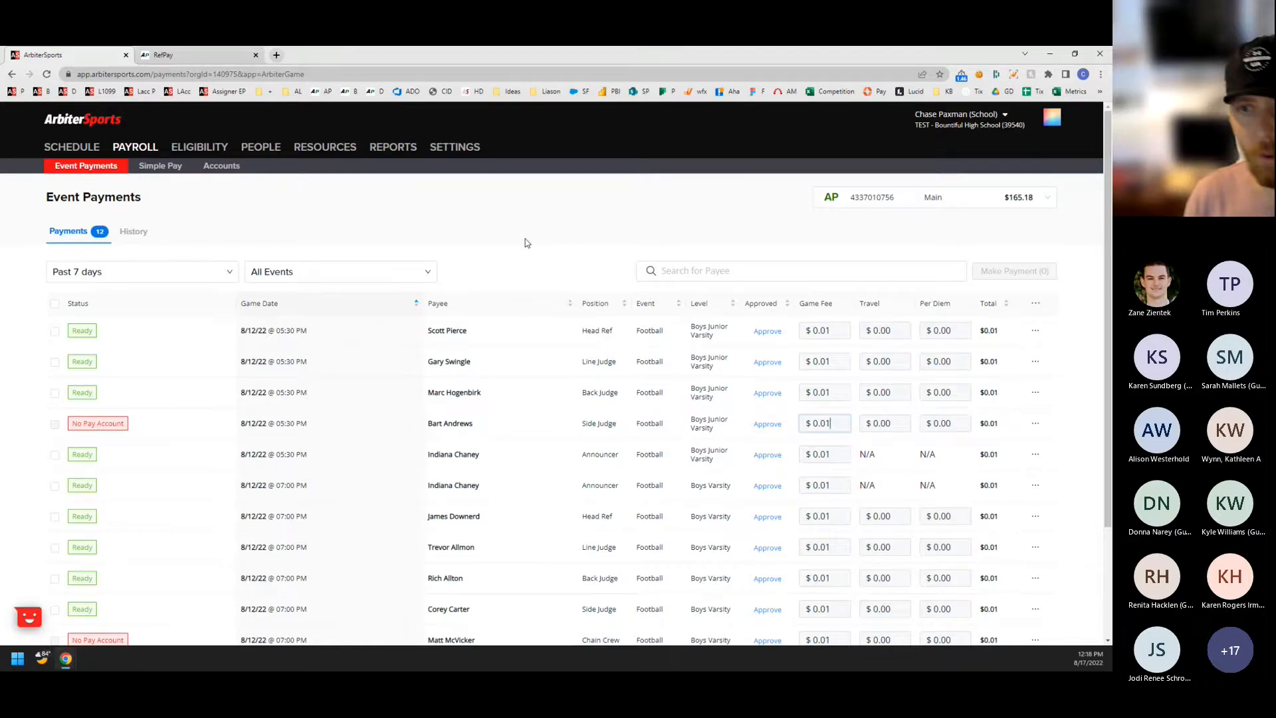
pyautogui.click(55, 332)
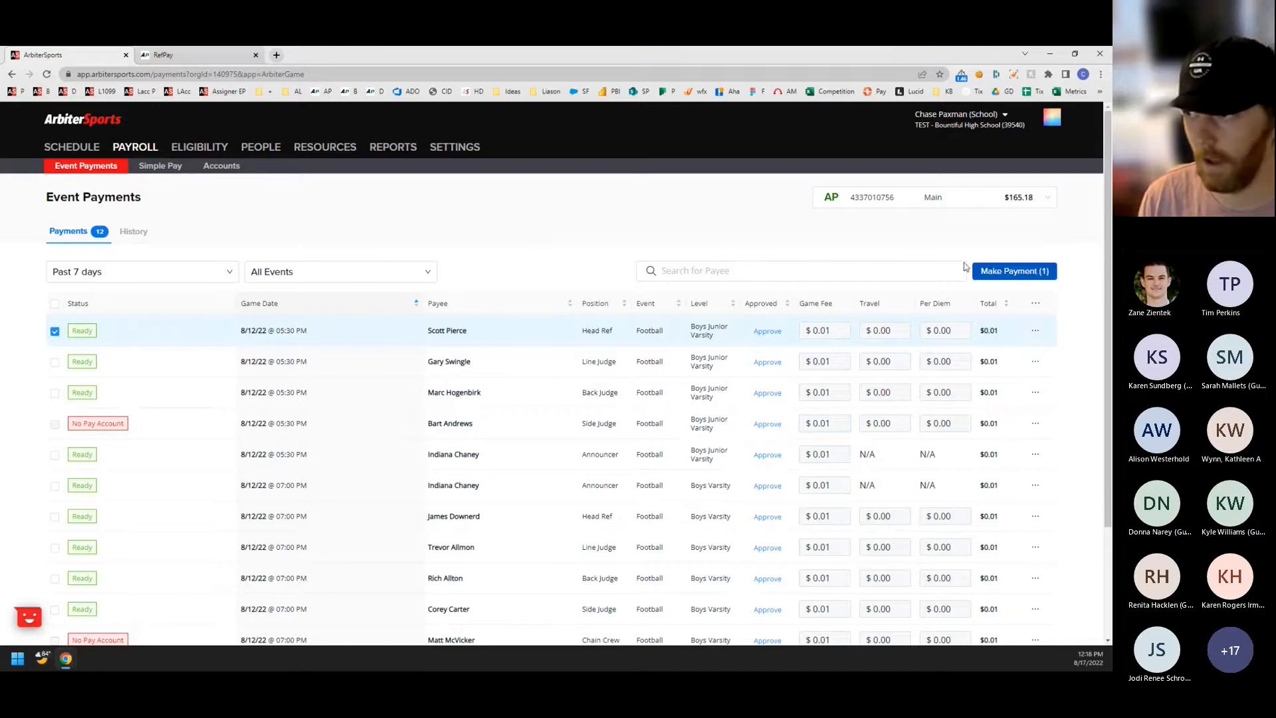
pyautogui.click(54, 331)
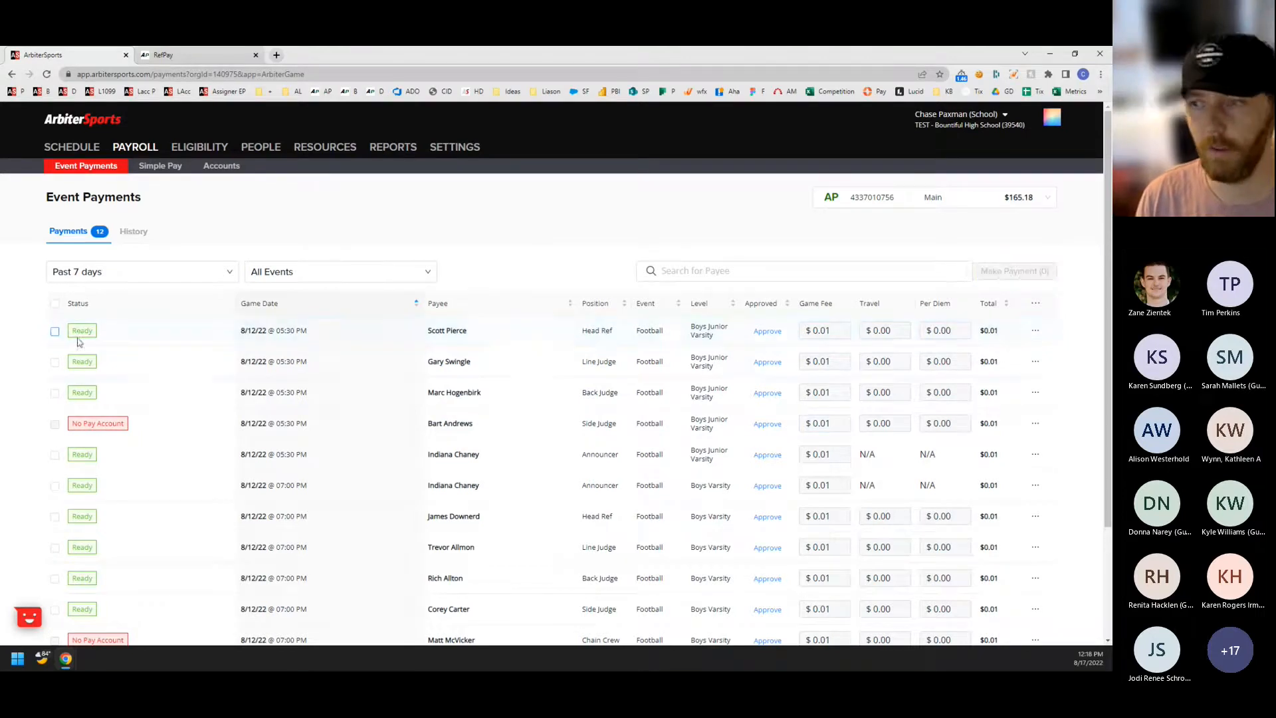
pyautogui.click(774, 335)
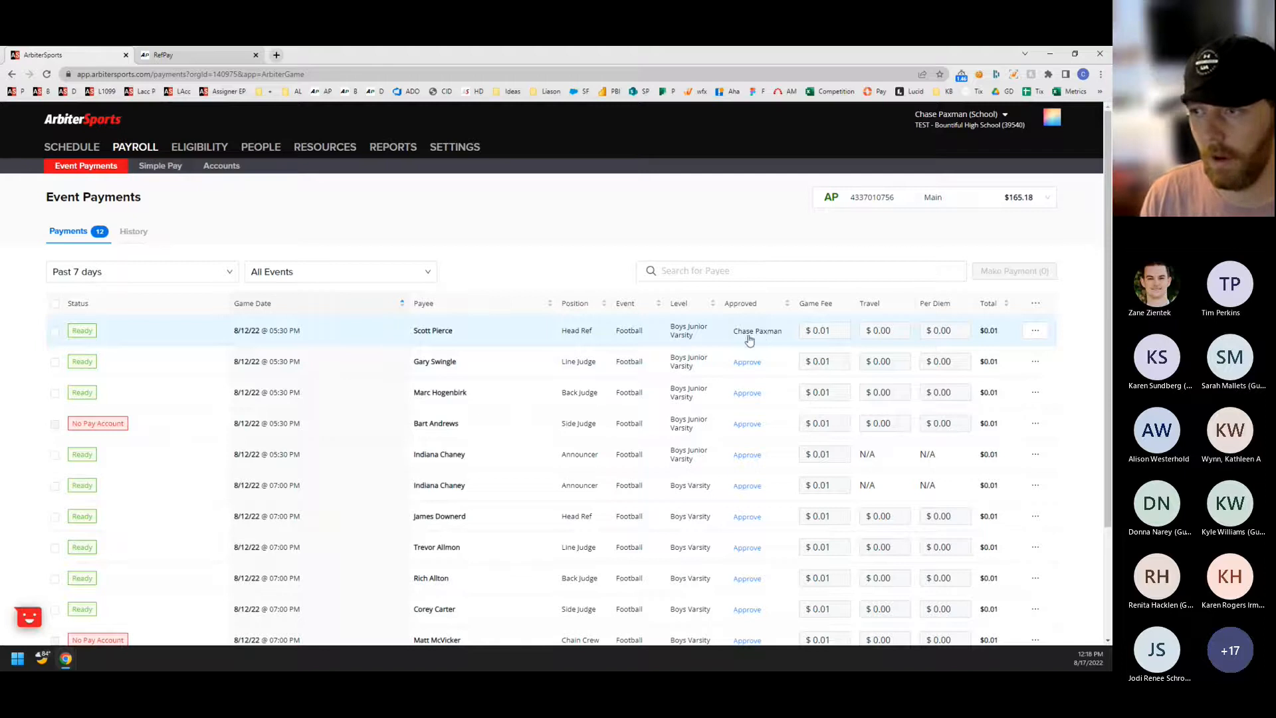
pyautogui.scroll(-1, 725, 362)
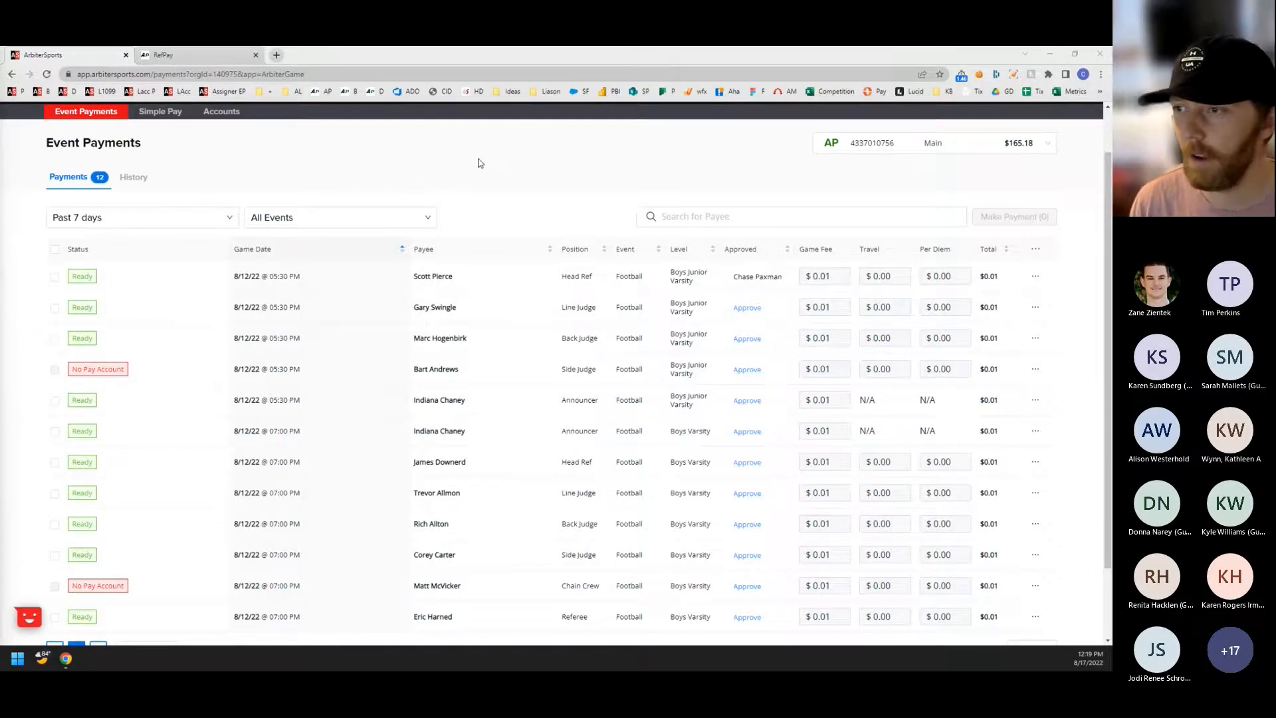
pyautogui.click(749, 280)
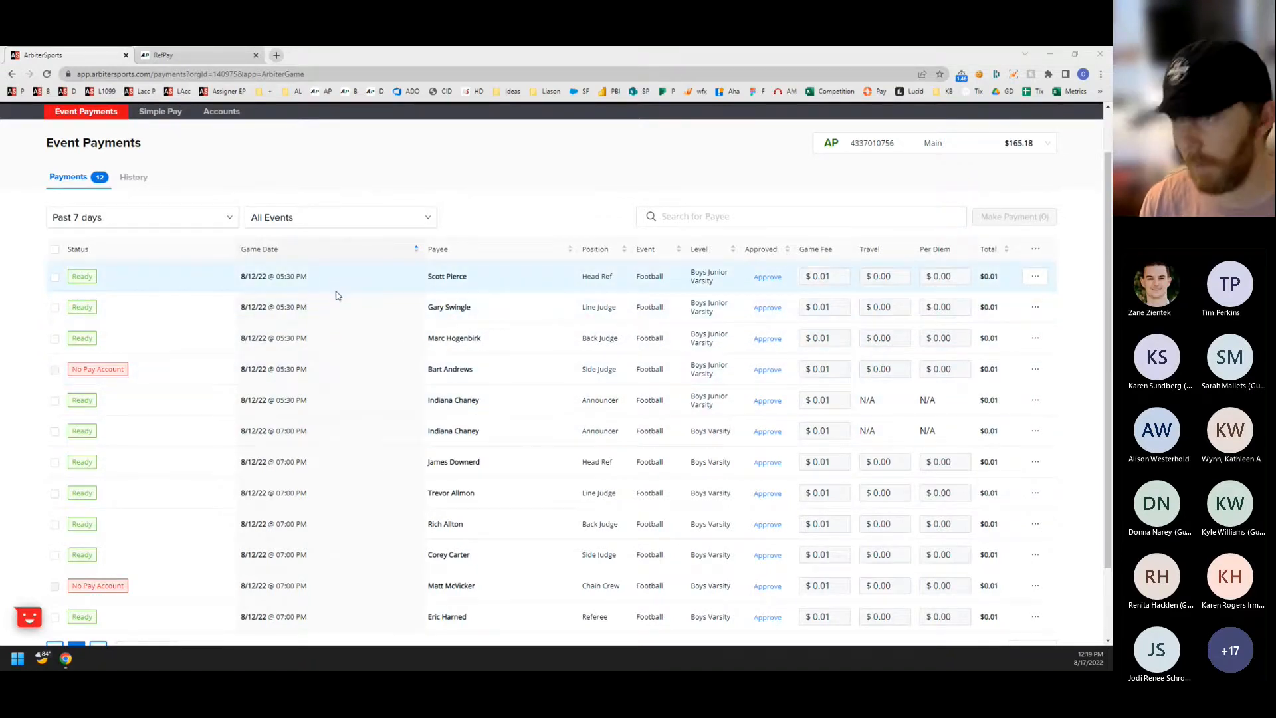
# Add a Score column to the event payments table and save the column options.
pyautogui.click(1036, 250)
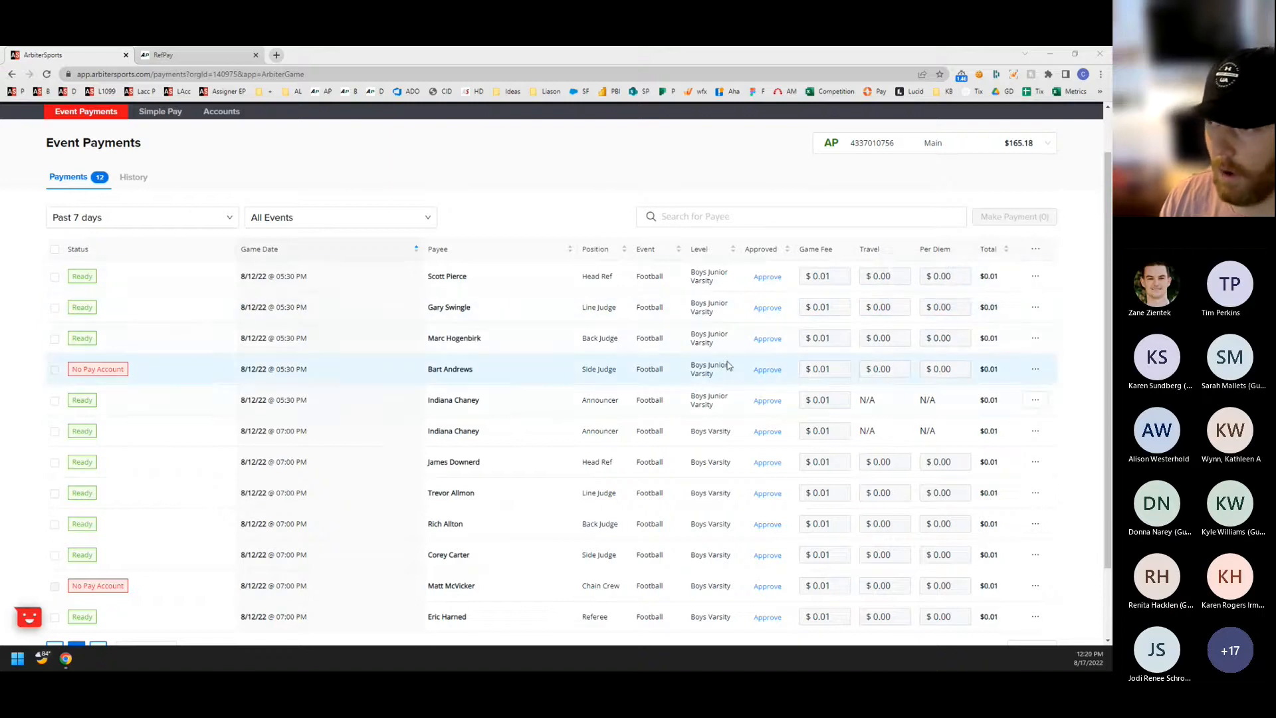
pyautogui.click(1035, 249)
pyautogui.click(973, 273)
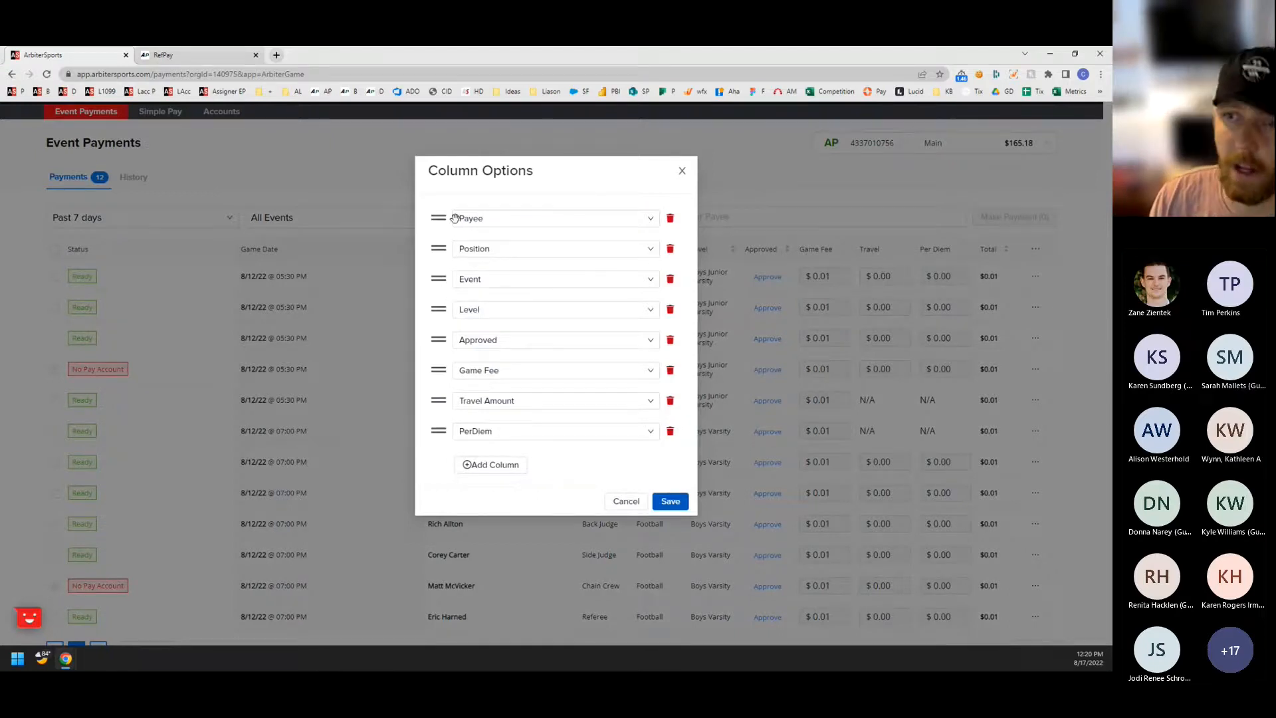
pyautogui.moveTo(438, 218)
pyautogui.mouseDown()
pyautogui.moveTo(435, 360)
pyautogui.moveTo(436, 219)
pyautogui.mouseUp()
pyautogui.click(499, 467)
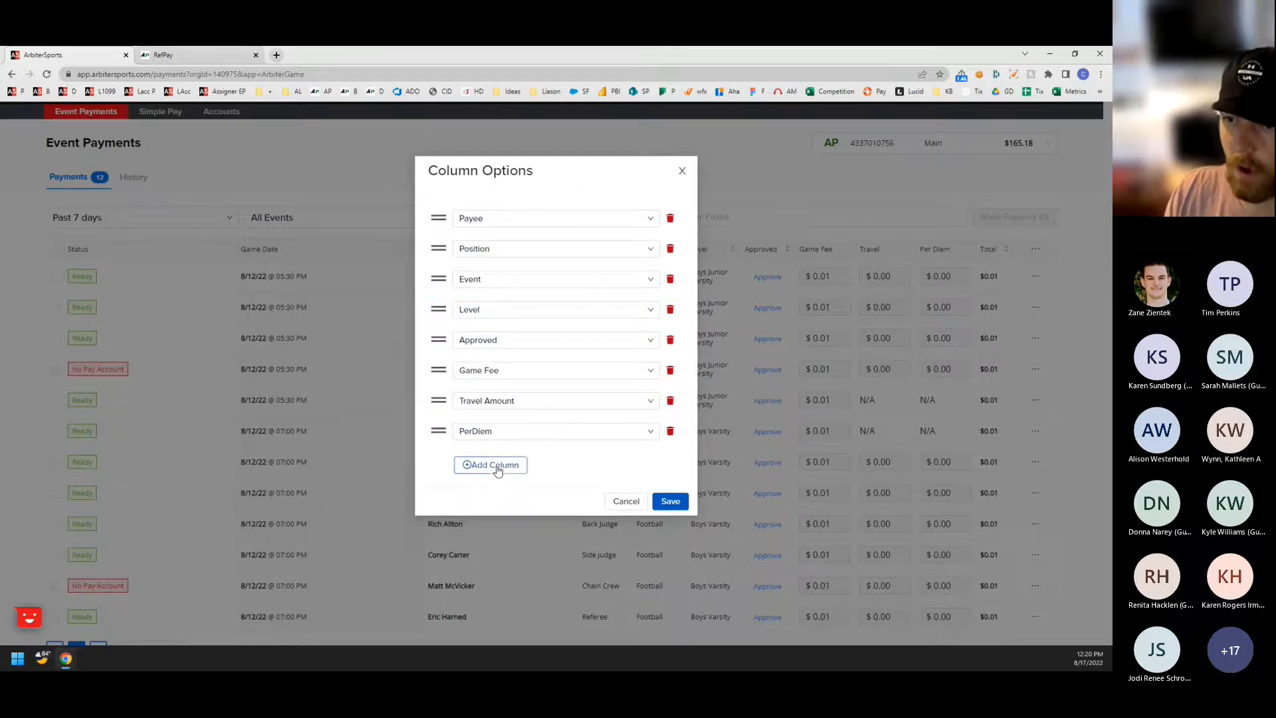
pyautogui.click(503, 465)
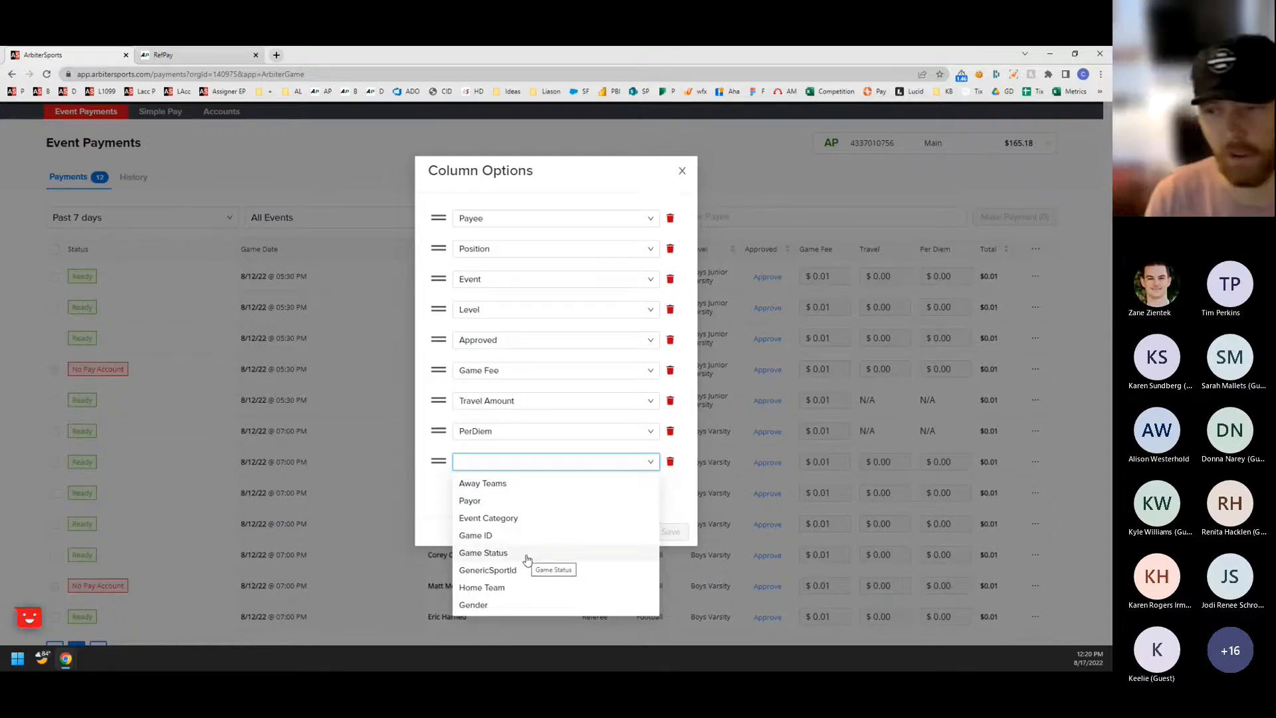
pyautogui.scroll(-2, 527, 560)
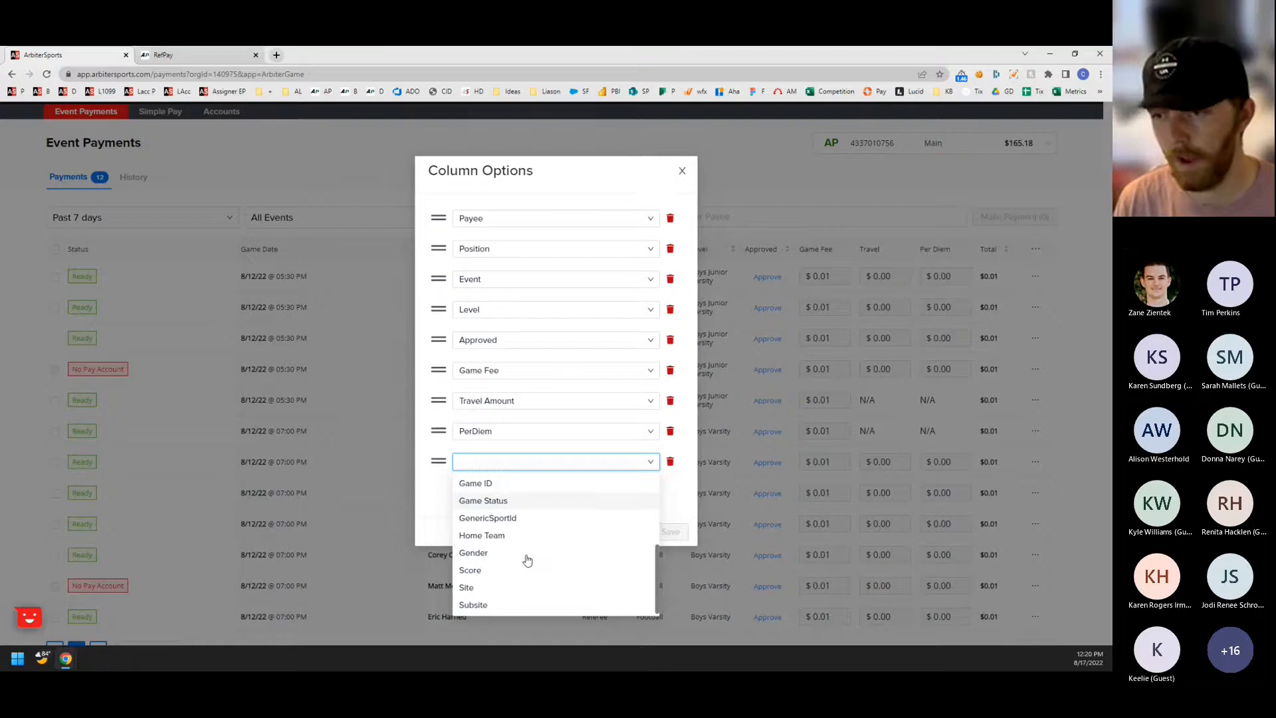
pyautogui.click(486, 572)
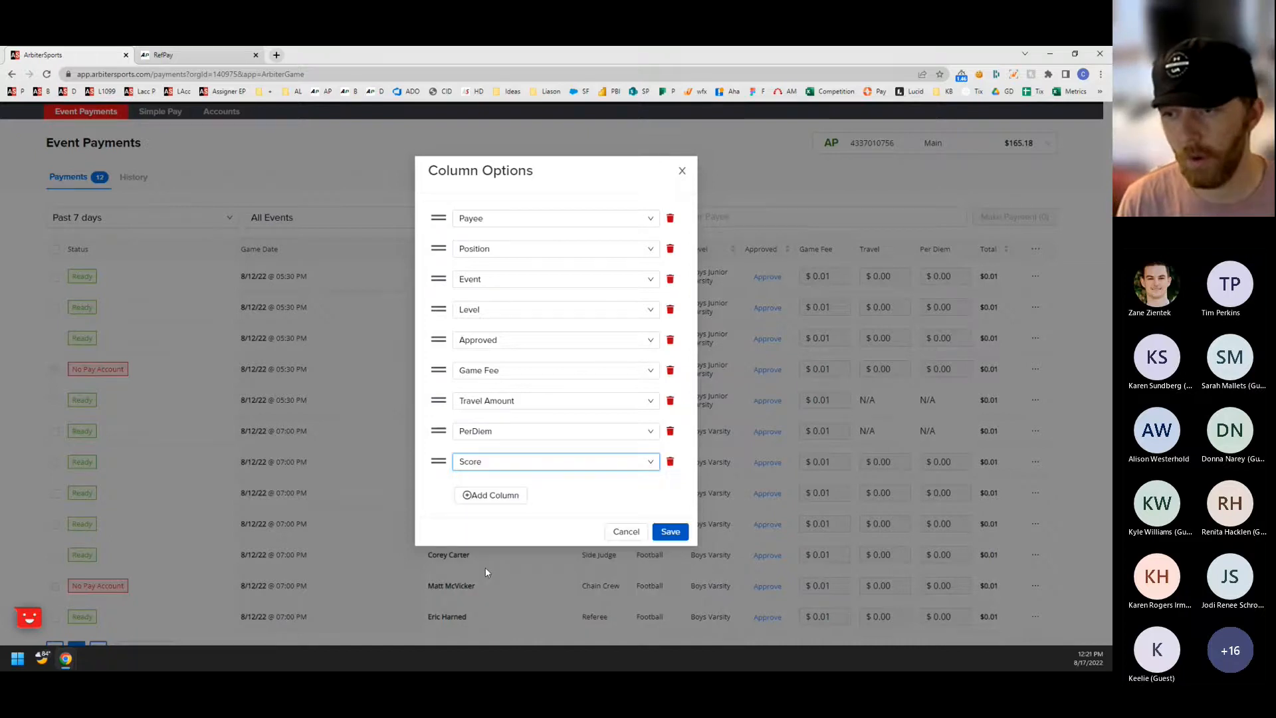
pyautogui.click(670, 532)
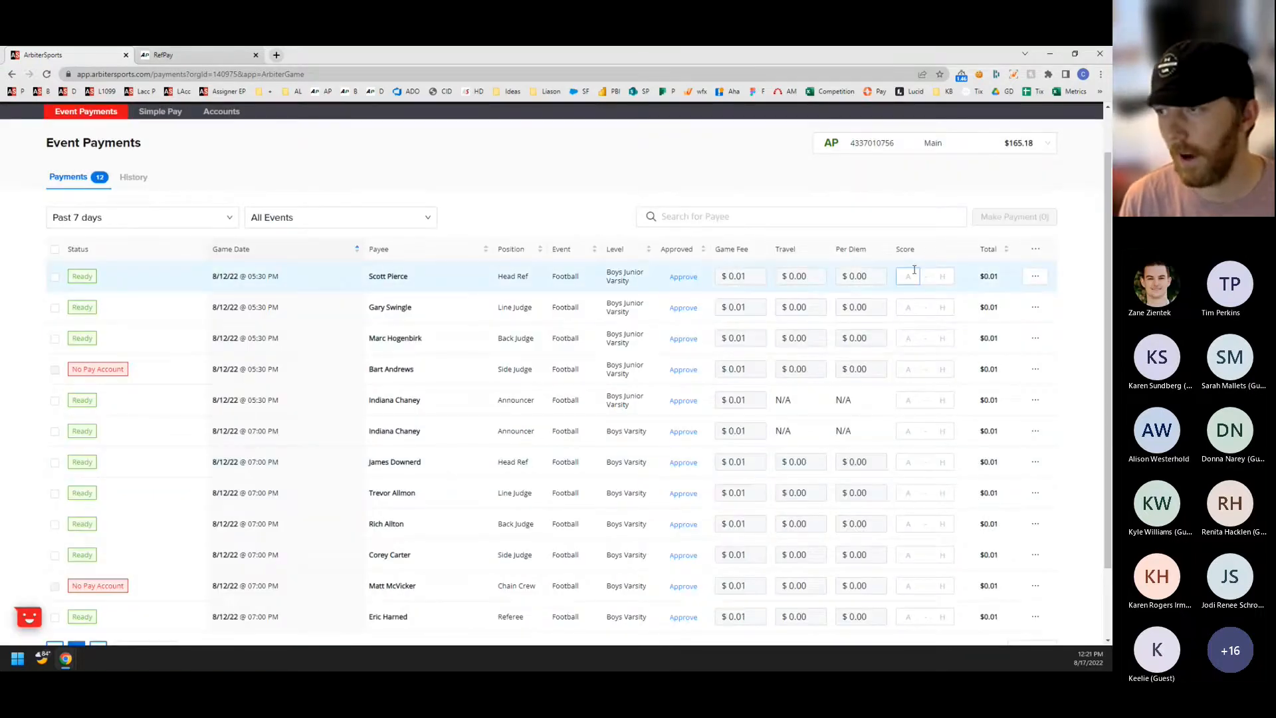
# Enter the Junior Varsity football game's score as 21 for the away team and 35 for the home team.
pyautogui.click(910, 278)
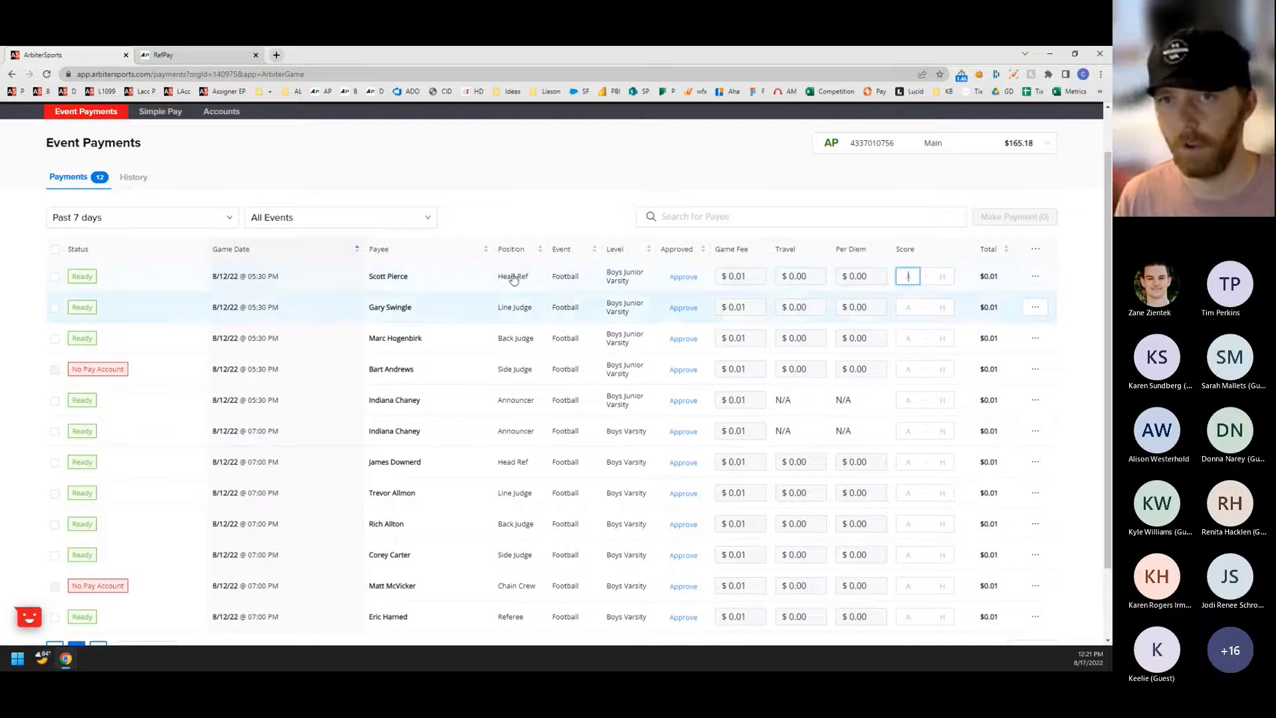
pyautogui.scroll(1, 465, 372)
pyautogui.scroll(-1, 555, 403)
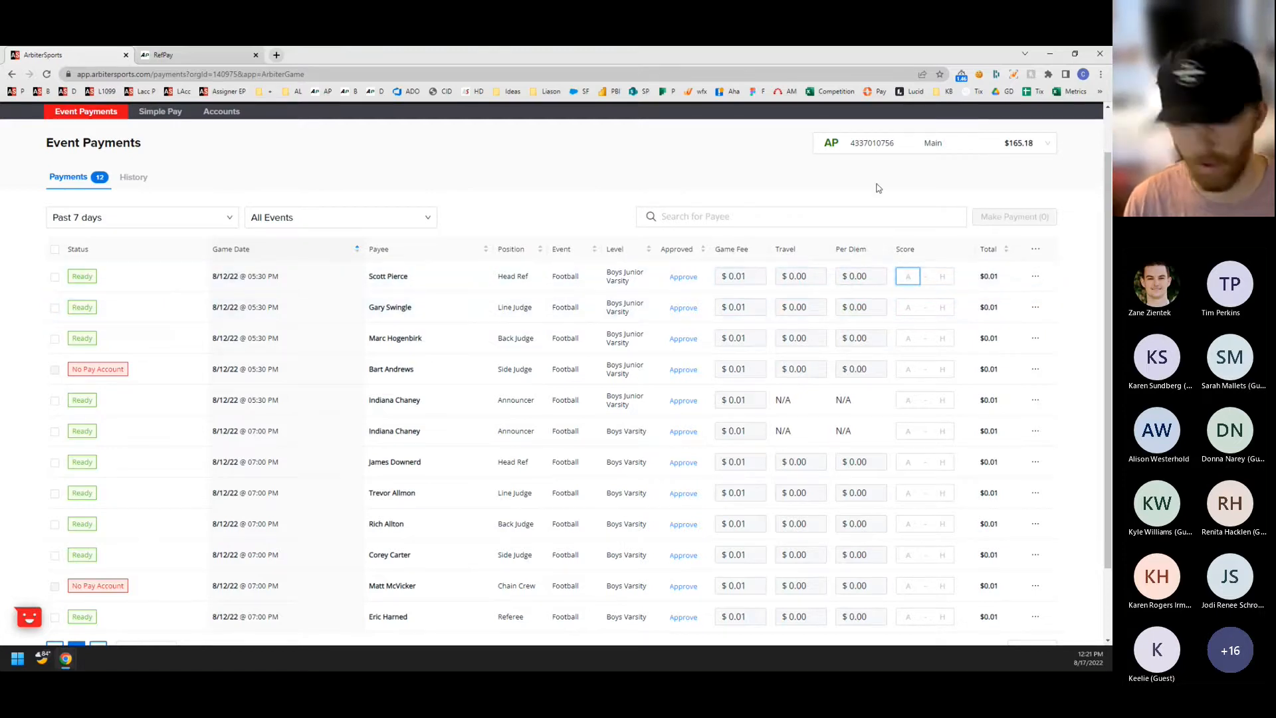
pyautogui.write('21')
pyautogui.press('Tab')
pyautogui.write('3')
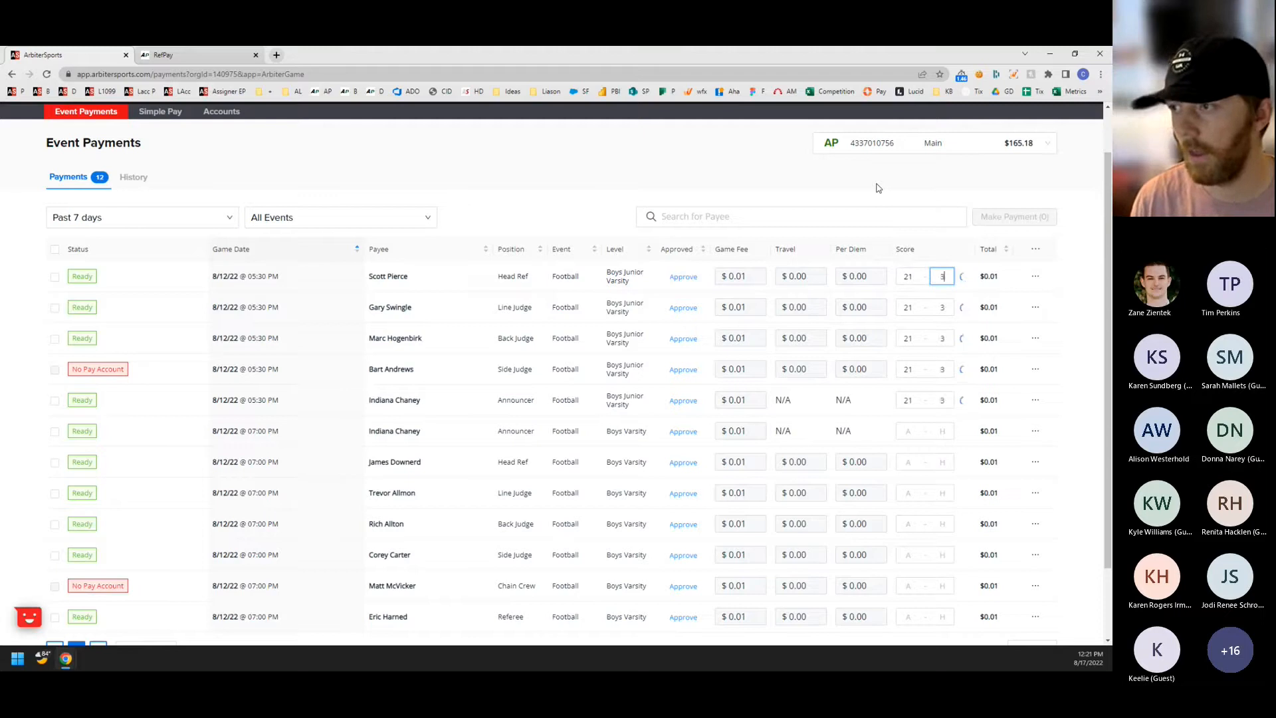
pyautogui.write('5')
pyautogui.click(898, 186)
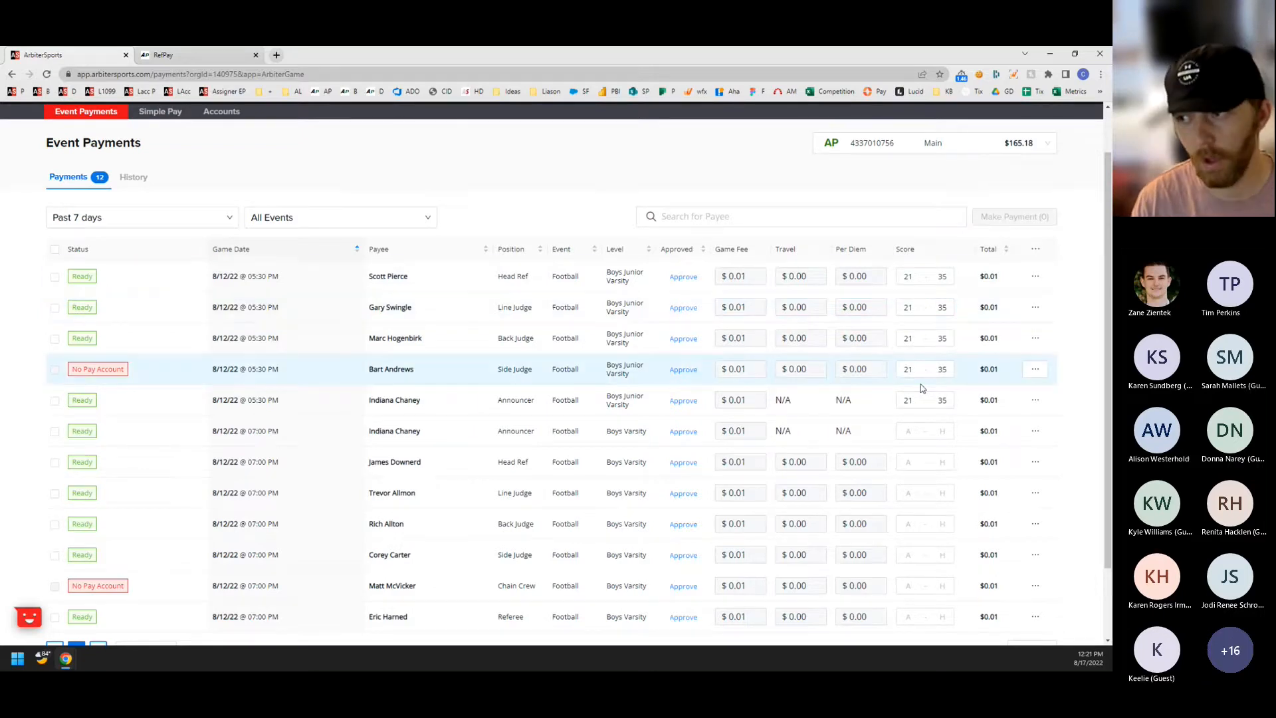
pyautogui.scroll(-2, 923, 391)
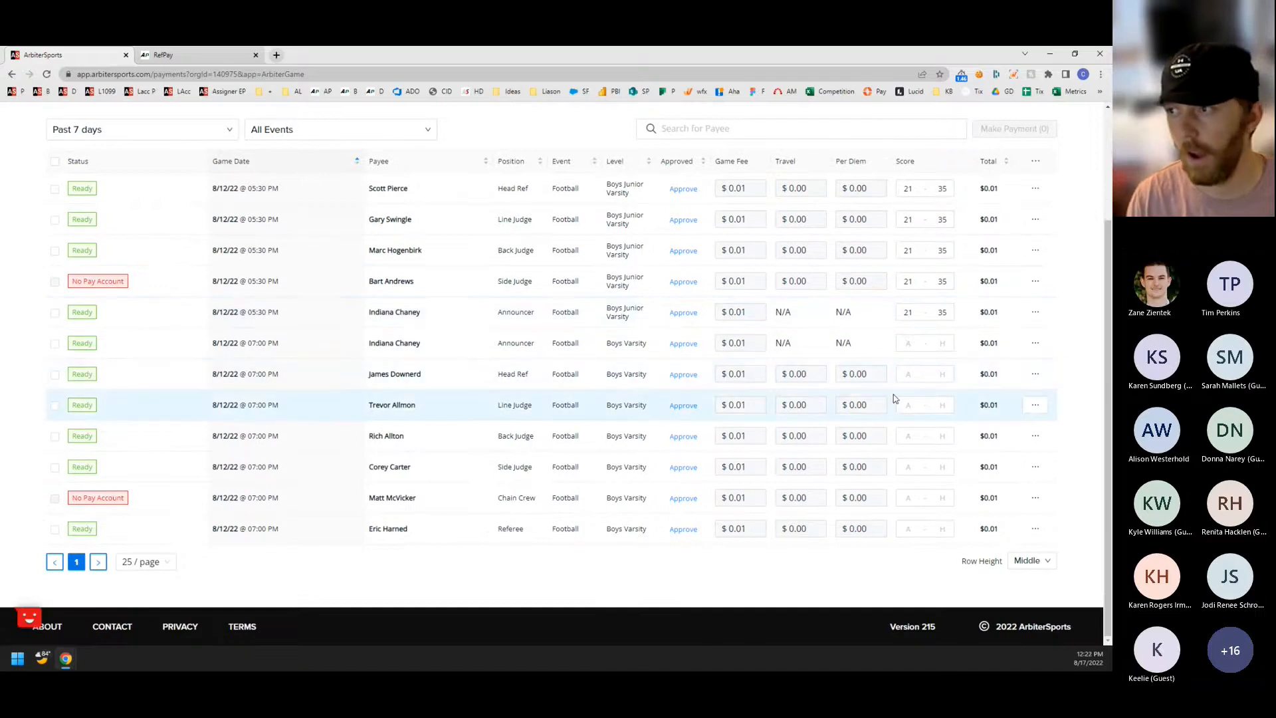
# Examine the date range and event type choices available for filtering the event payments.
pyautogui.scroll(1, 892, 399)
pyautogui.click(906, 398)
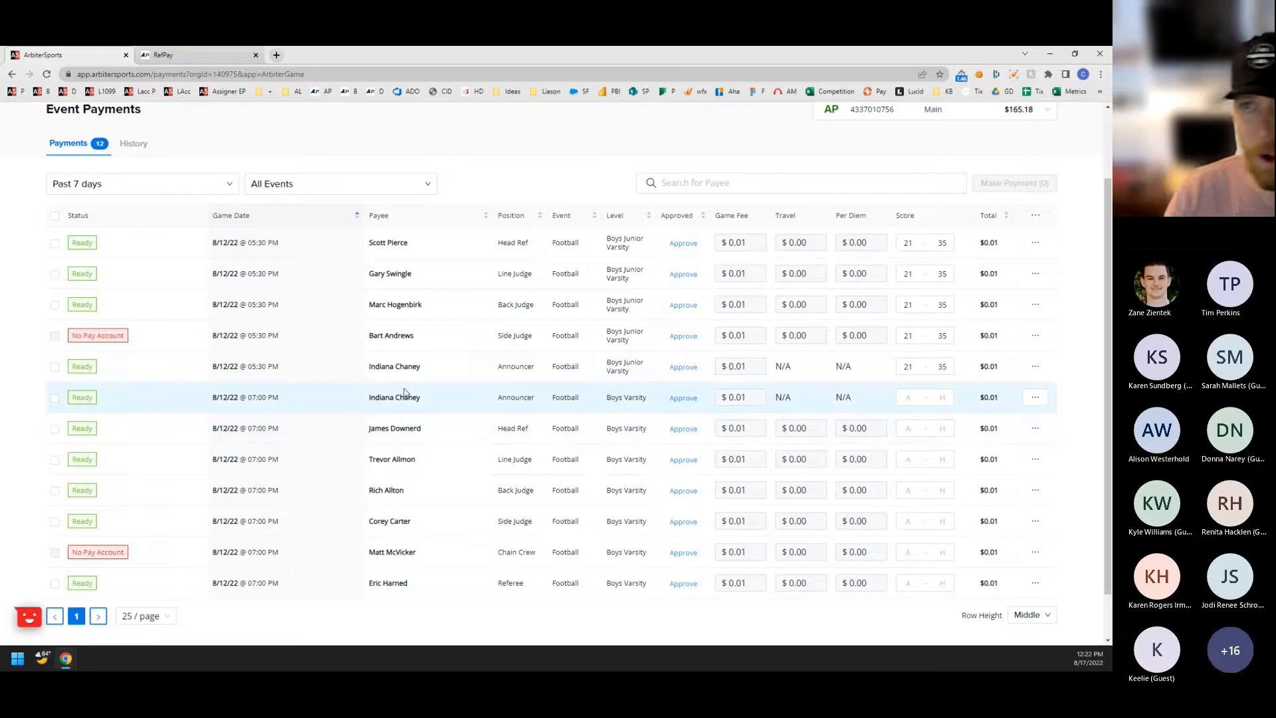
pyautogui.scroll(1, 407, 389)
pyautogui.scroll(1, 409, 389)
pyautogui.scroll(-2, 425, 388)
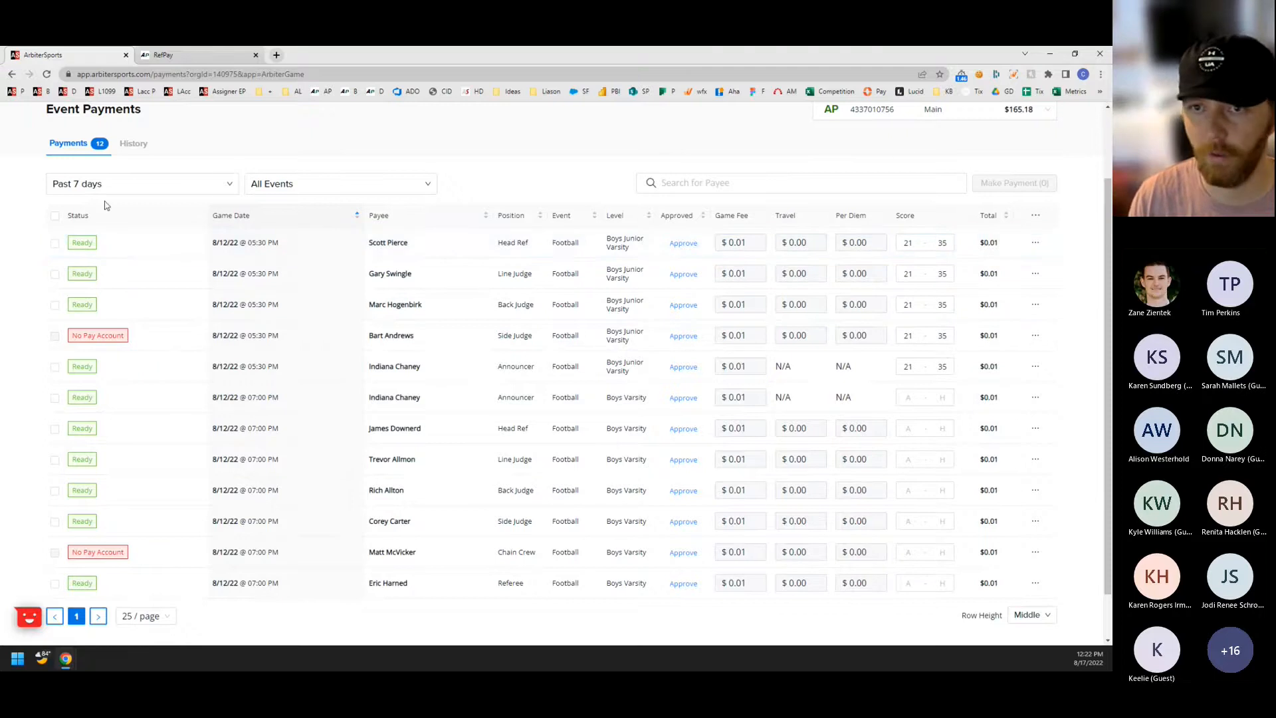
pyautogui.click(195, 184)
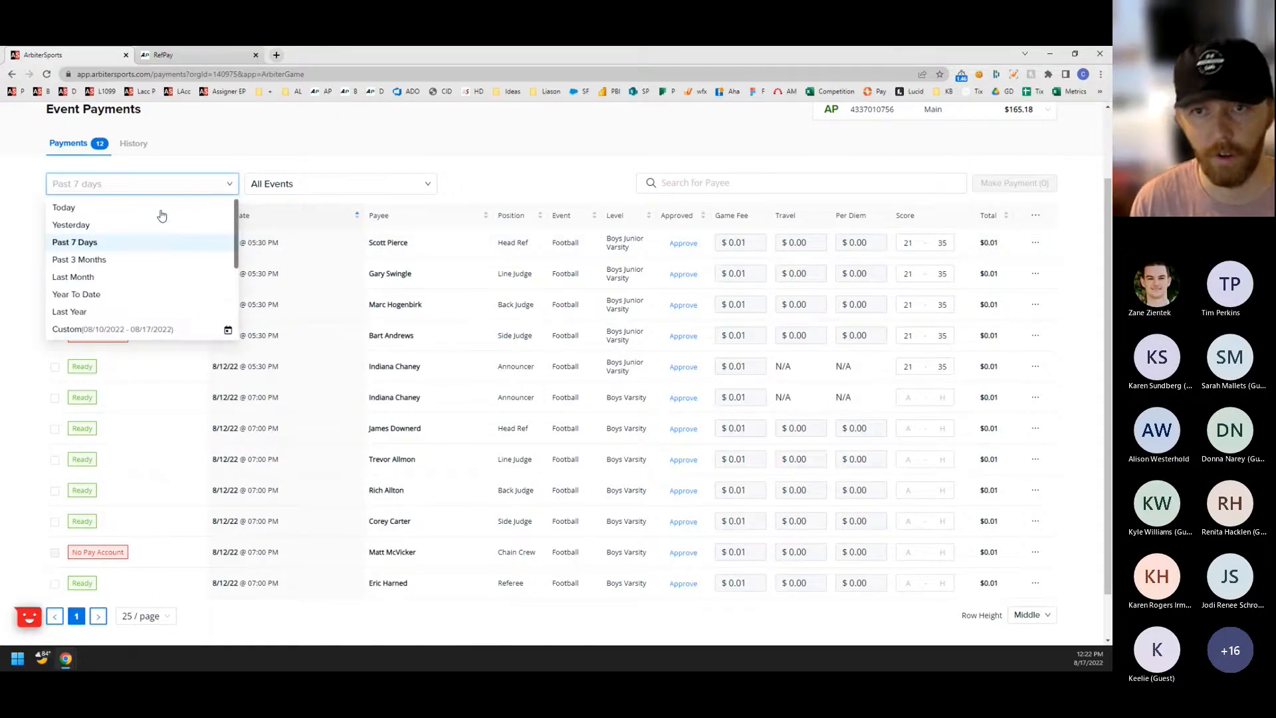
pyautogui.click(313, 163)
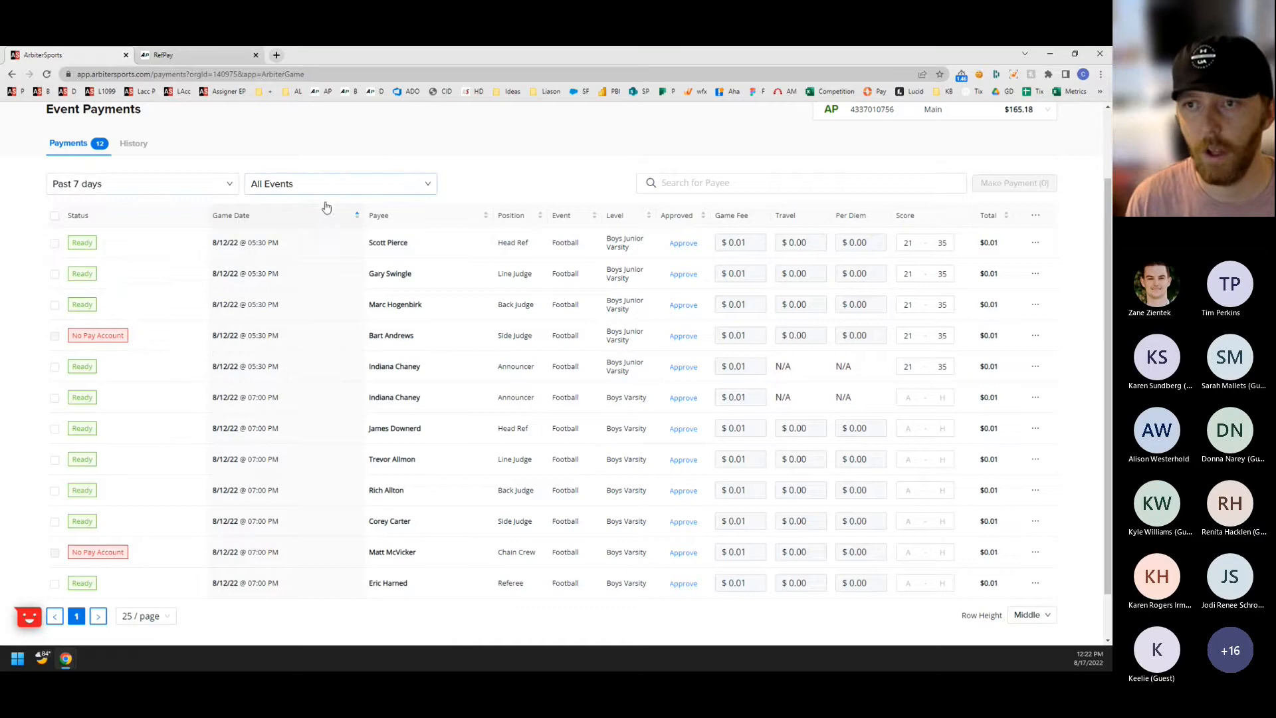
pyautogui.click(356, 189)
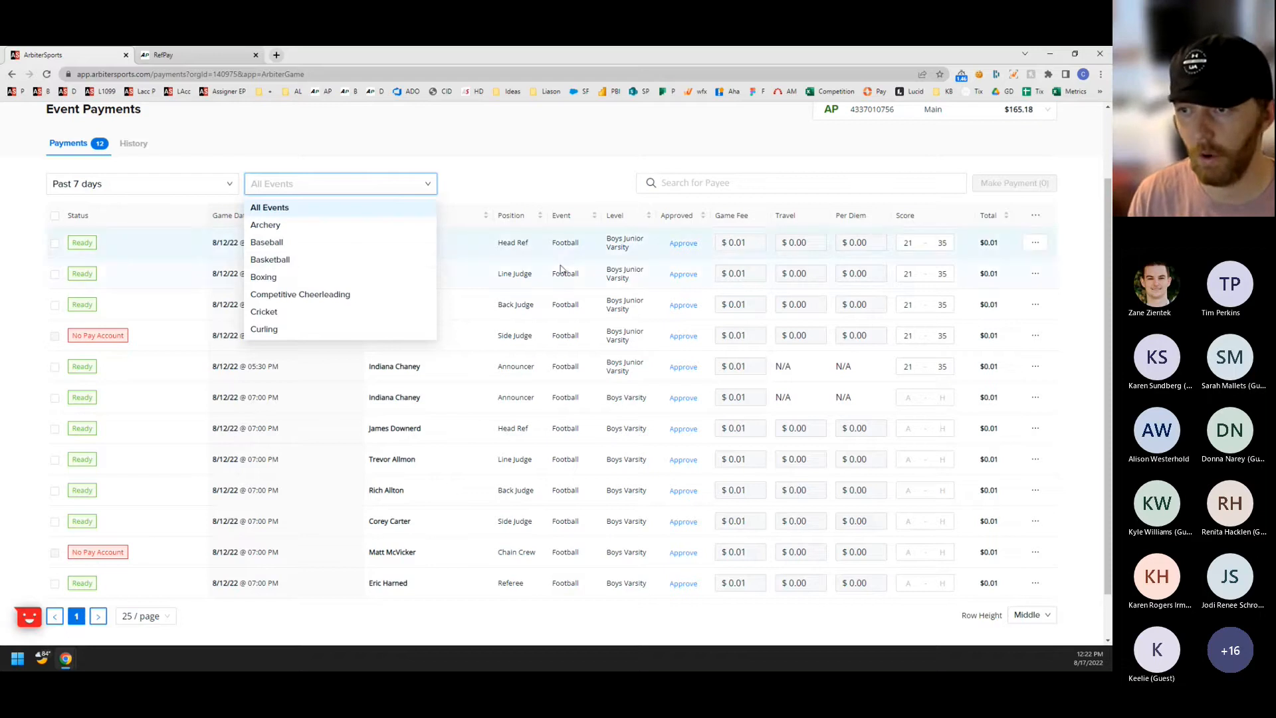
pyautogui.click(498, 123)
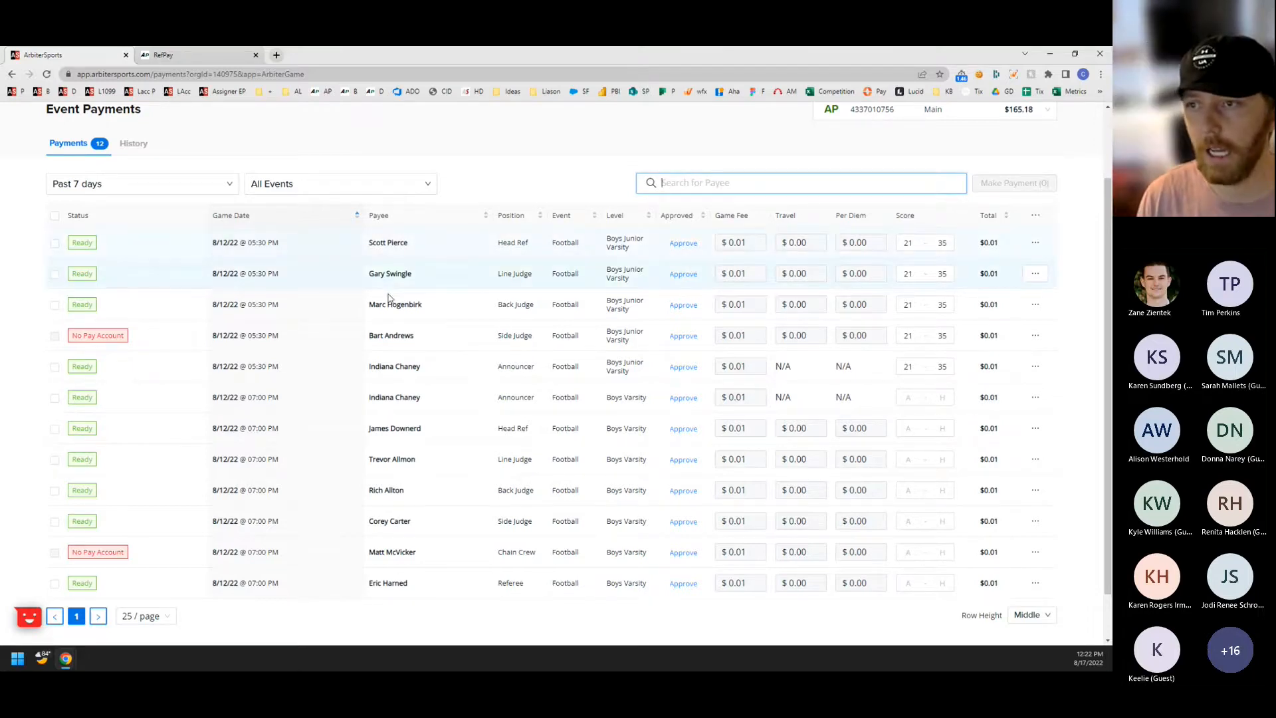
# Search the event payments' payees for "varsi" and clear the search.
pyautogui.write('varsi')
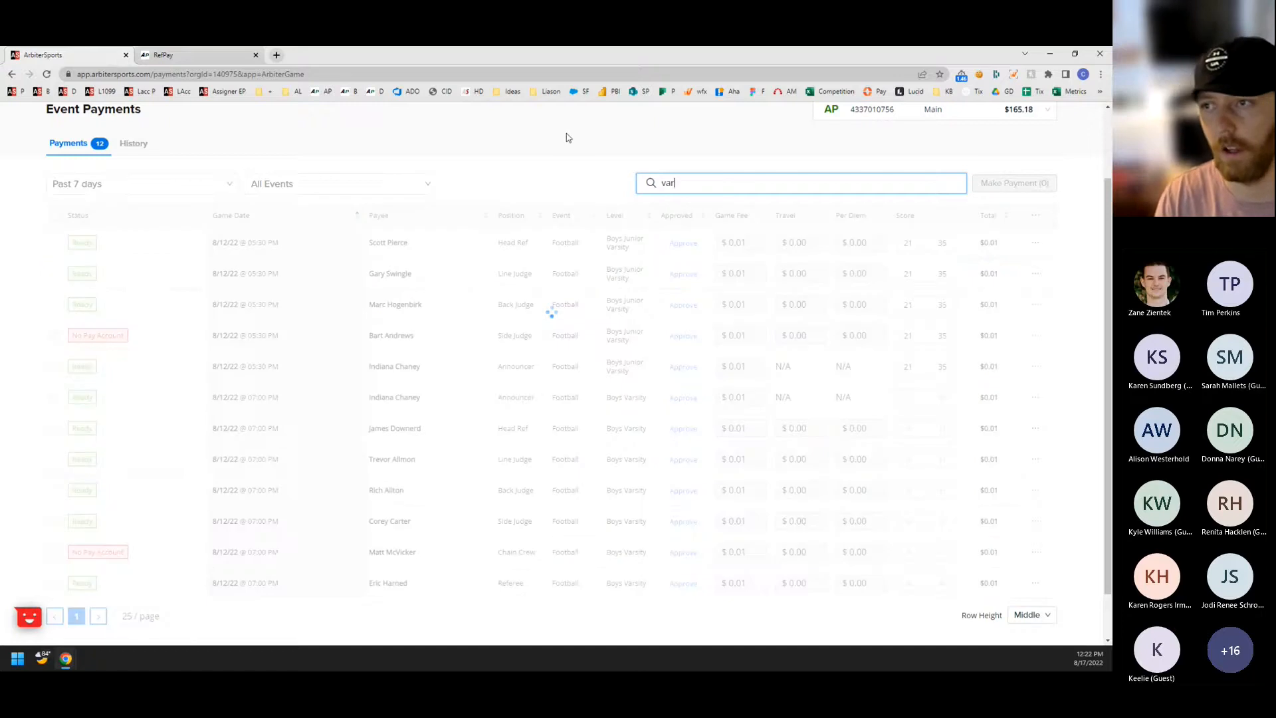
pyautogui.press('BackSpace')
pyautogui.press('BackSpace')
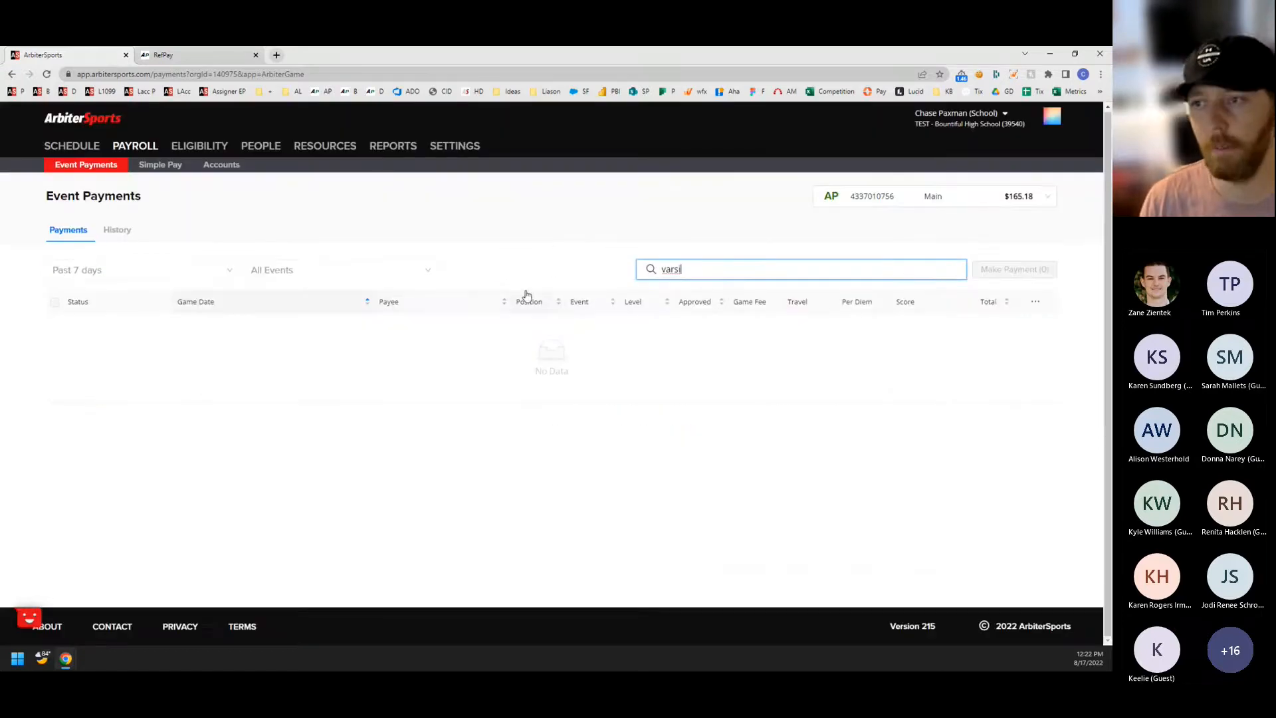
pyautogui.press('BackSpace')
pyautogui.press('BackSpace')
pyautogui.press('BackSpace')
pyautogui.scroll(-1, 533, 228)
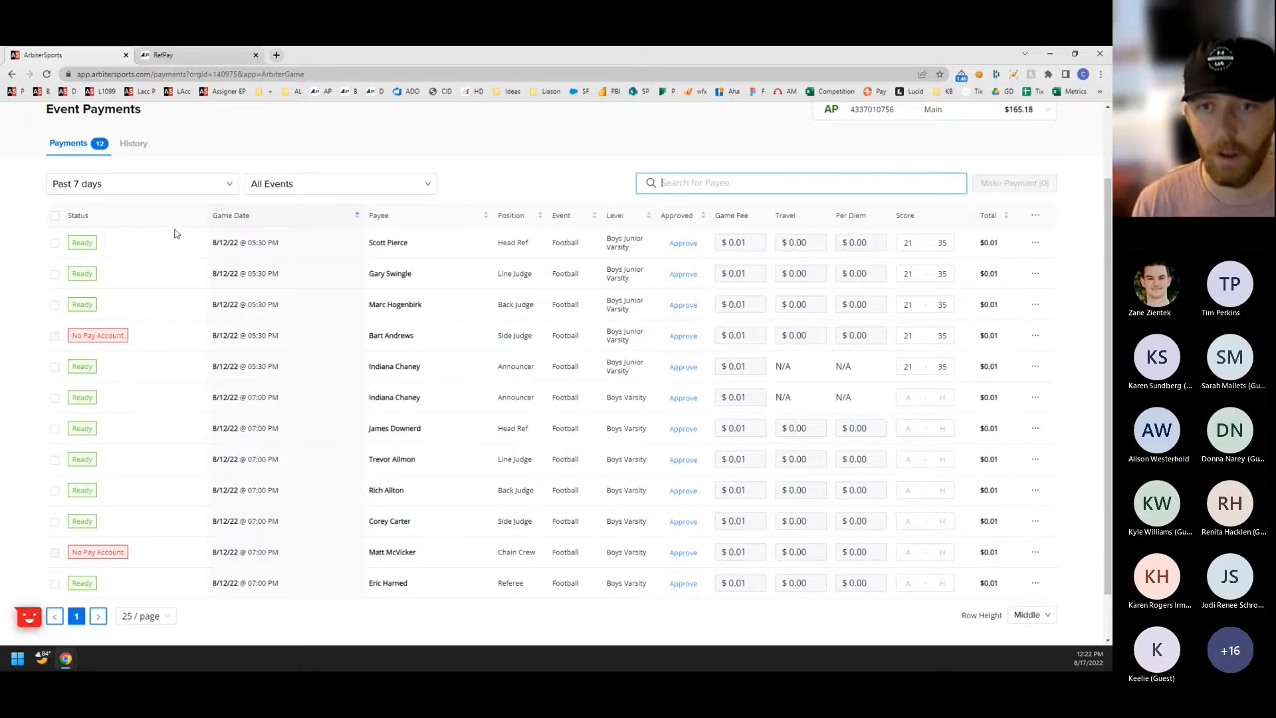
# Select all payable event payments at once and open the Pay Games form for them.
pyautogui.click(55, 216)
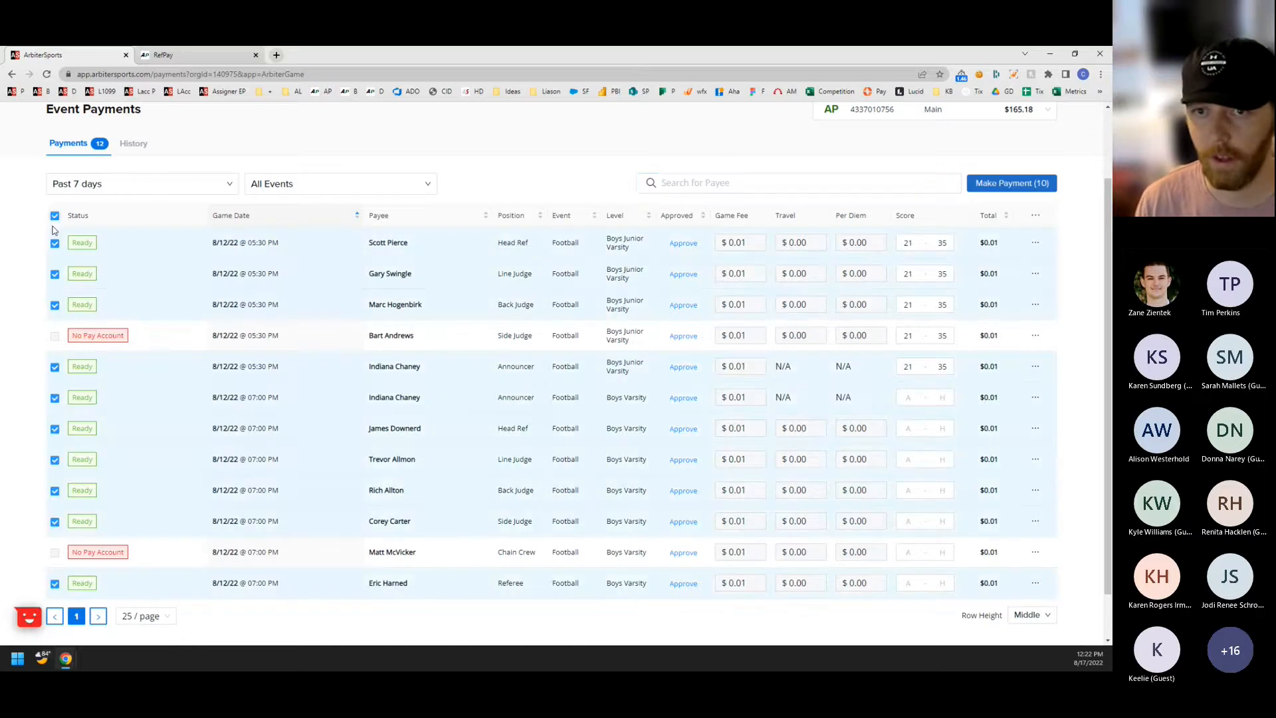
pyautogui.scroll(1, 298, 336)
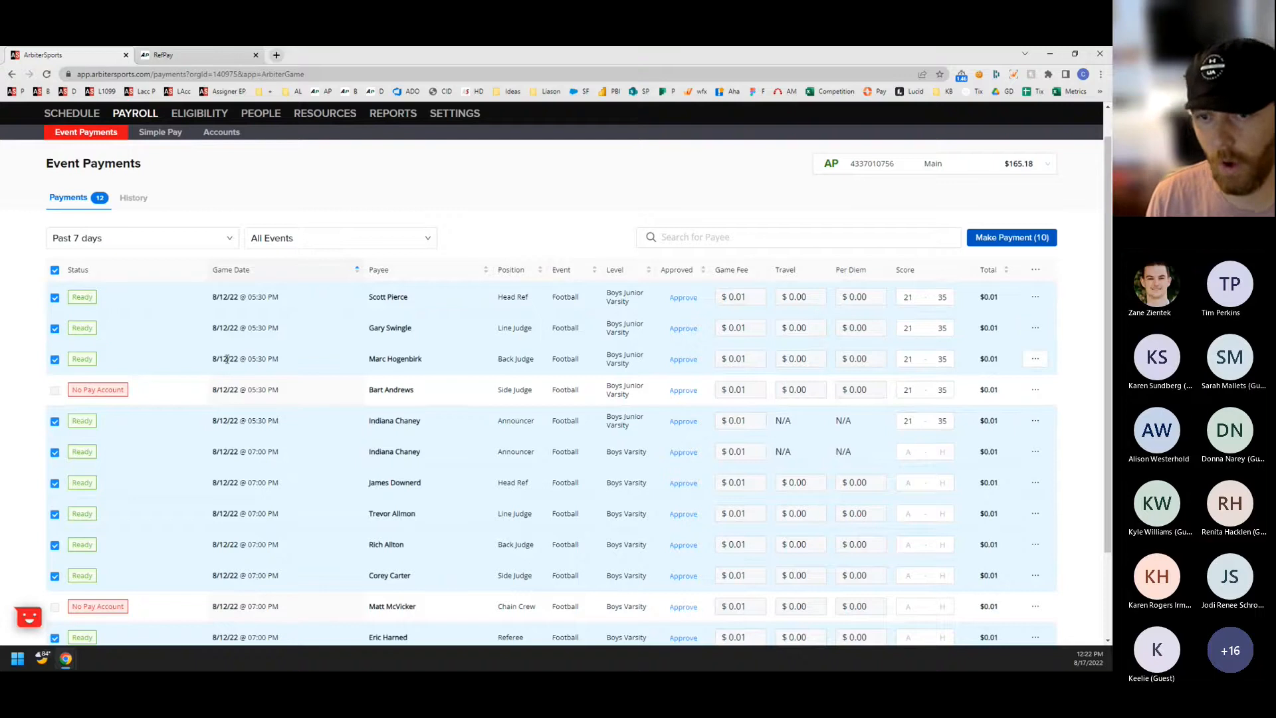
pyautogui.scroll(-1, 166, 319)
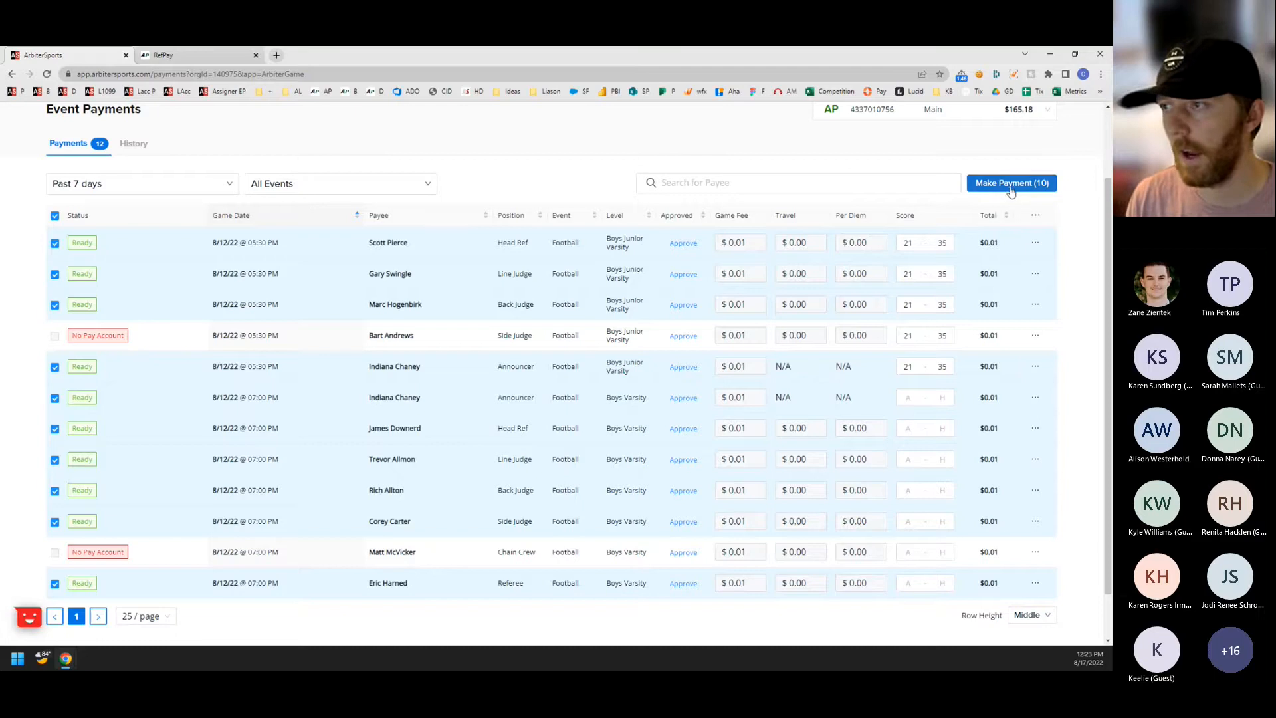
pyautogui.click(1035, 243)
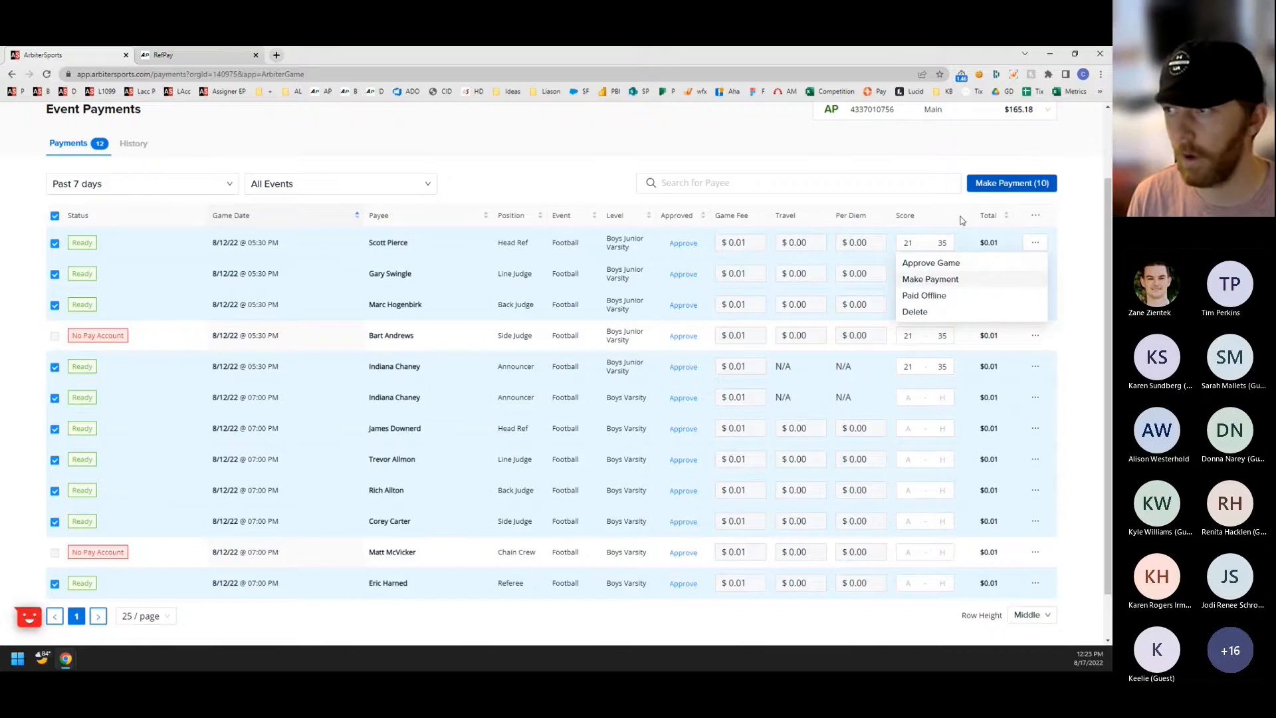
pyautogui.click(996, 186)
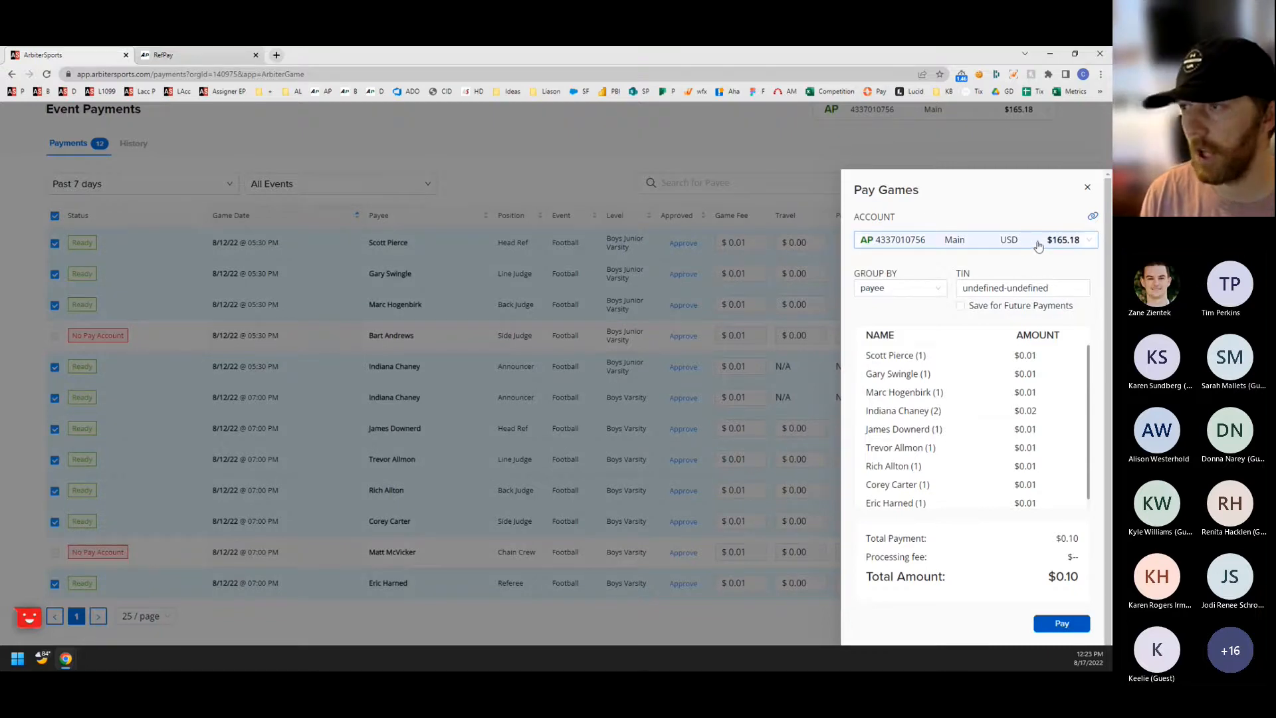
pyautogui.click(803, 154)
pyautogui.click(1012, 182)
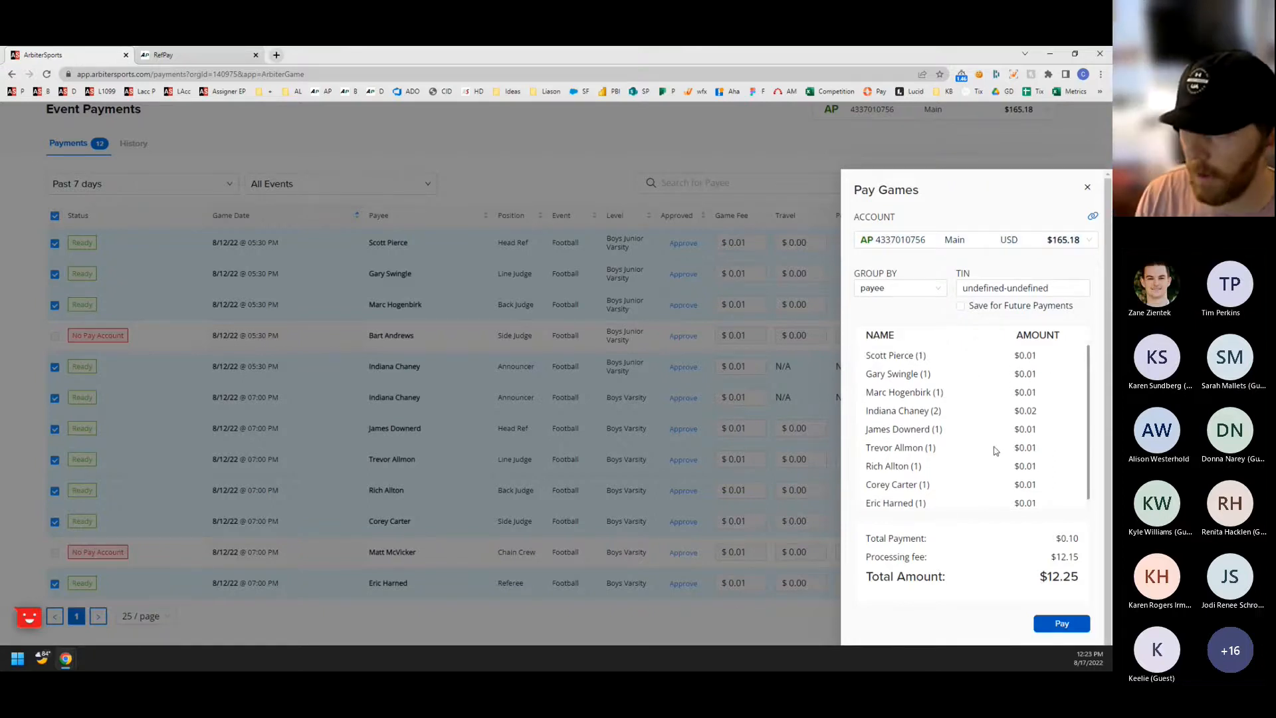
# Examine the total payment, processing fee and total amount in the Pay Games summary.
pyautogui.moveTo(1055, 539); pyautogui.dragTo(1078, 550)
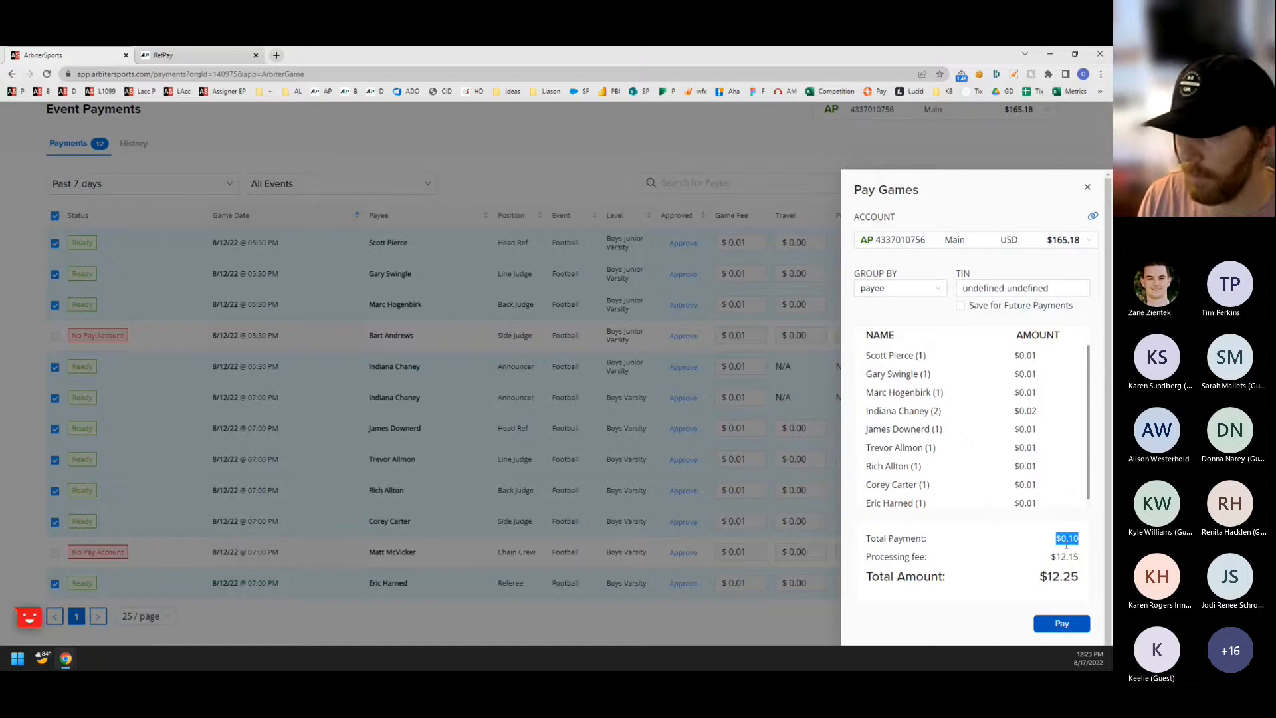
pyautogui.click(1036, 548)
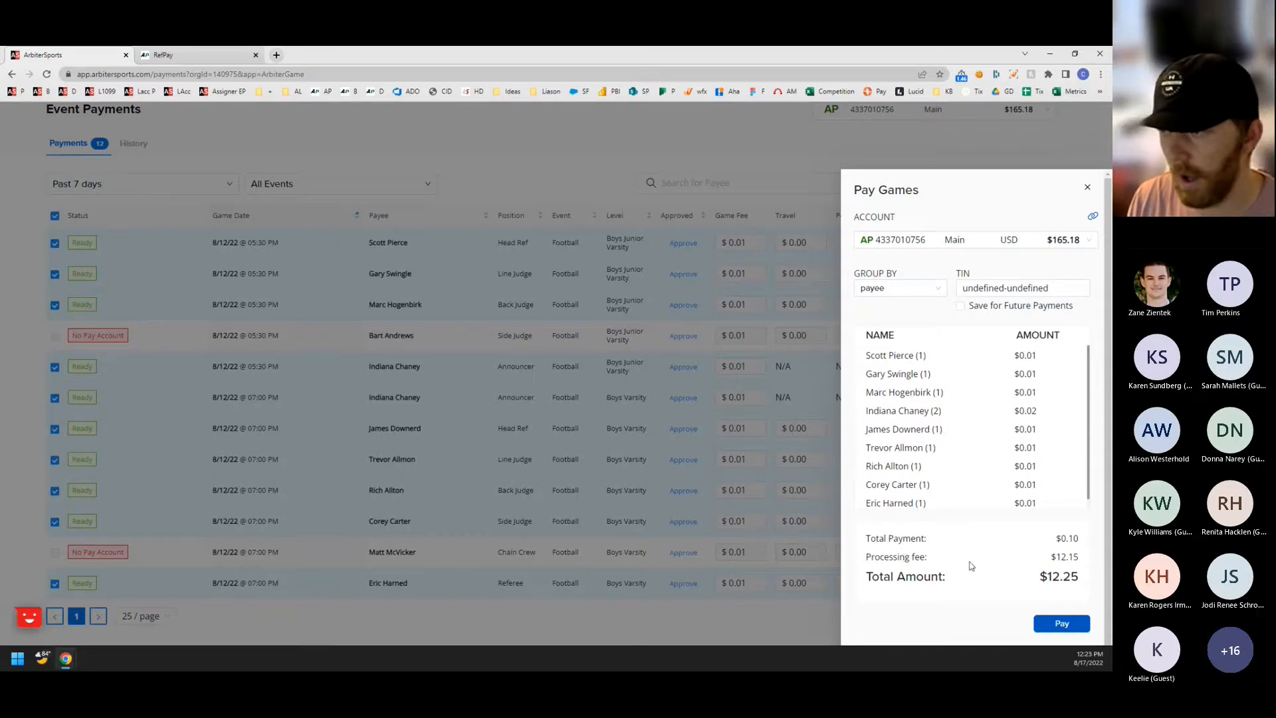
pyautogui.moveTo(1045, 562); pyautogui.dragTo(1085, 560)
pyautogui.click(1014, 563)
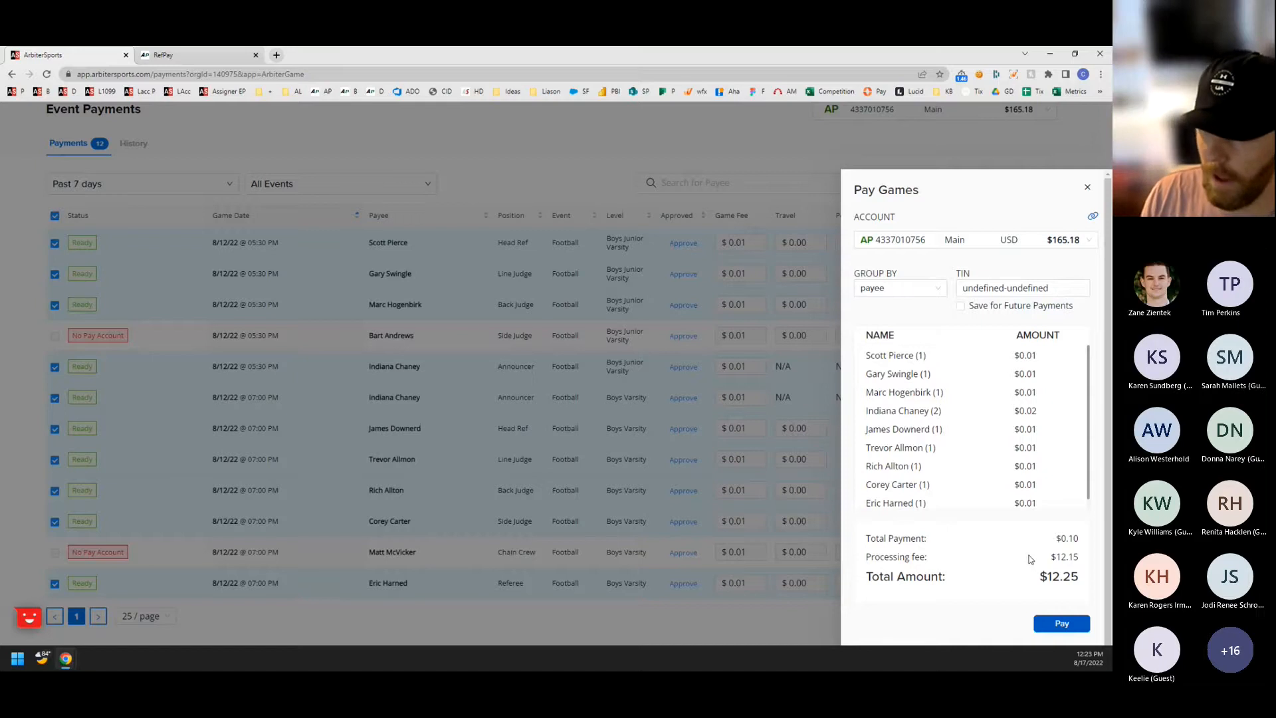
pyautogui.moveTo(1037, 577); pyautogui.dragTo(1076, 577)
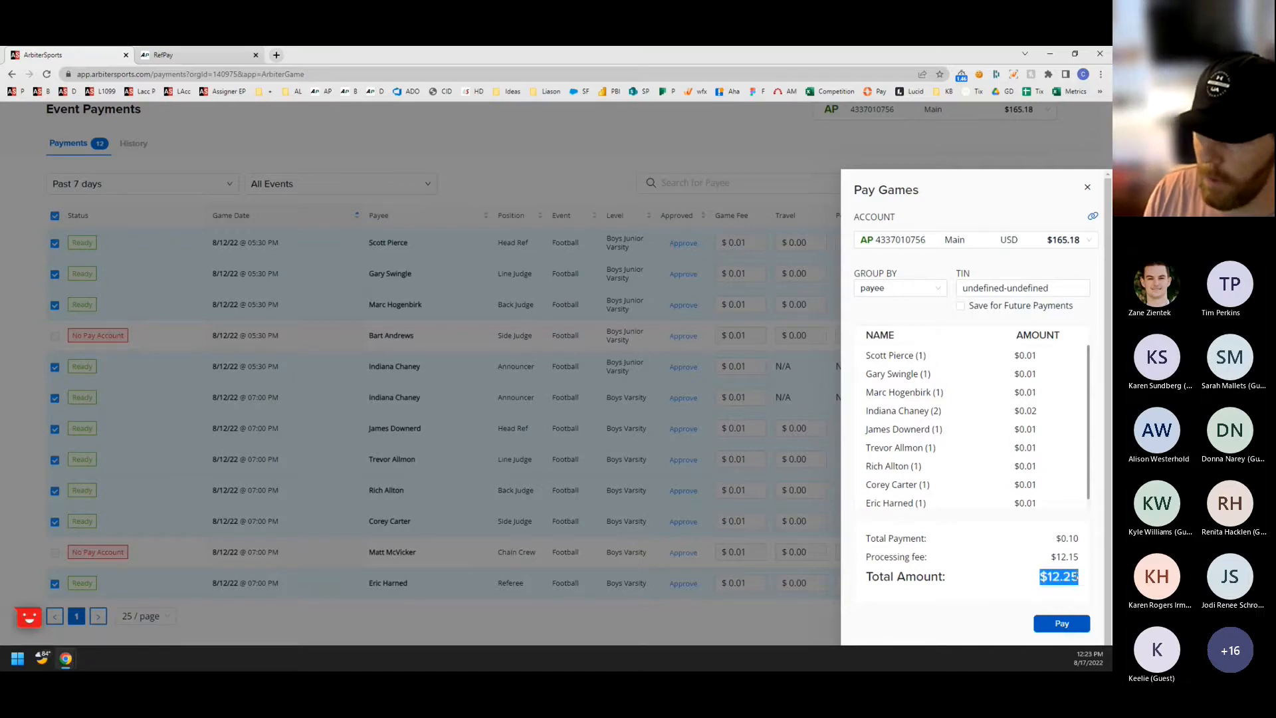
pyautogui.click(1025, 585)
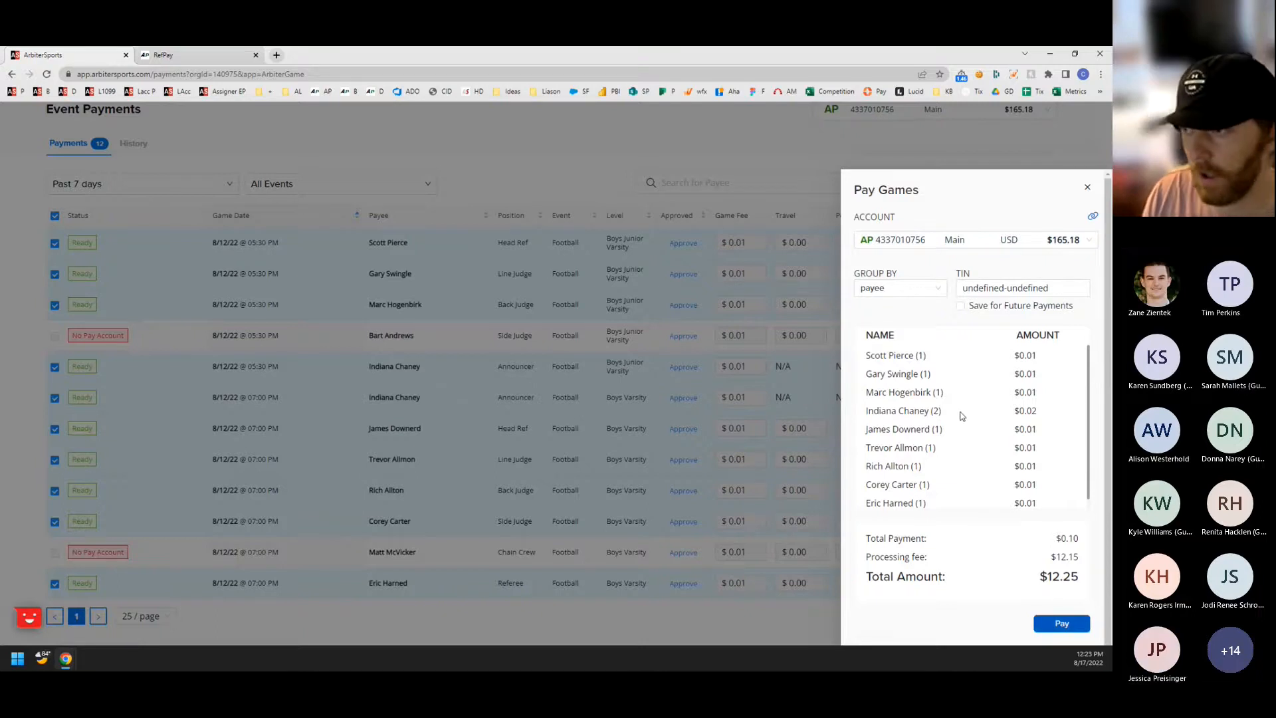
# Enter the taxpayer identification number for the game payments and check which pay accounts are available.
pyautogui.moveTo(1055, 288); pyautogui.dragTo(959, 284)
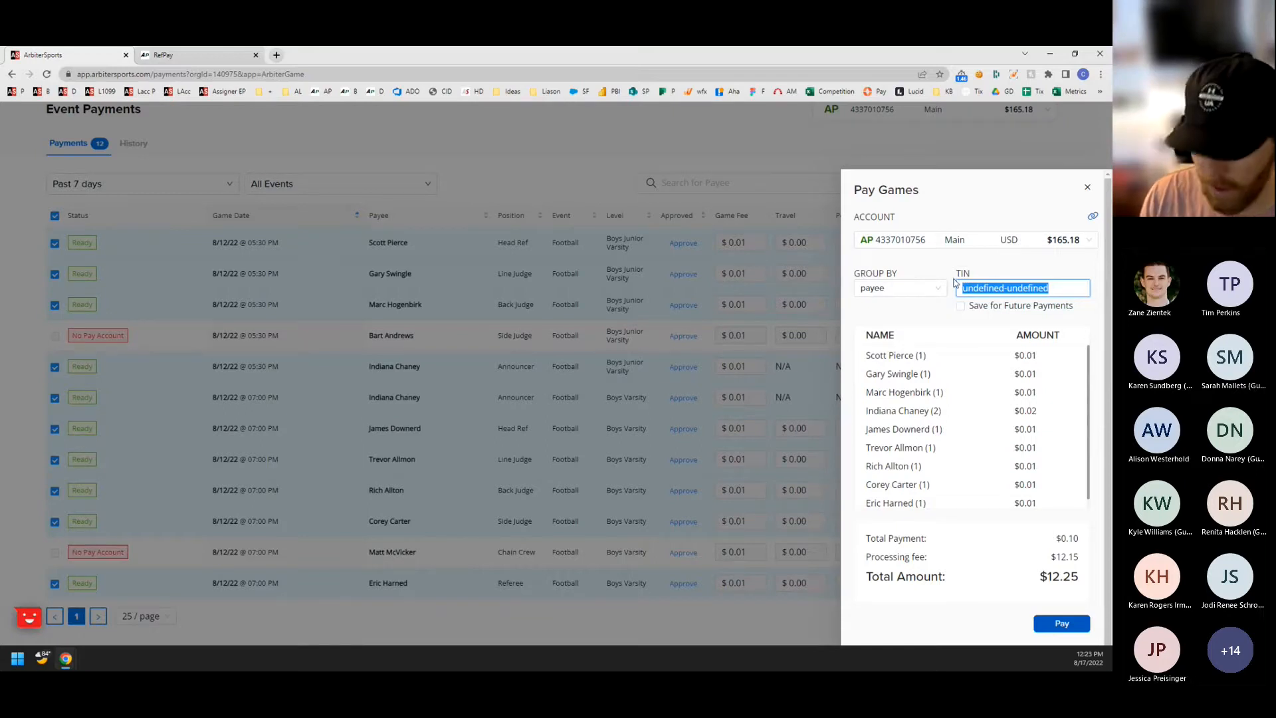
pyautogui.write('00-0000')
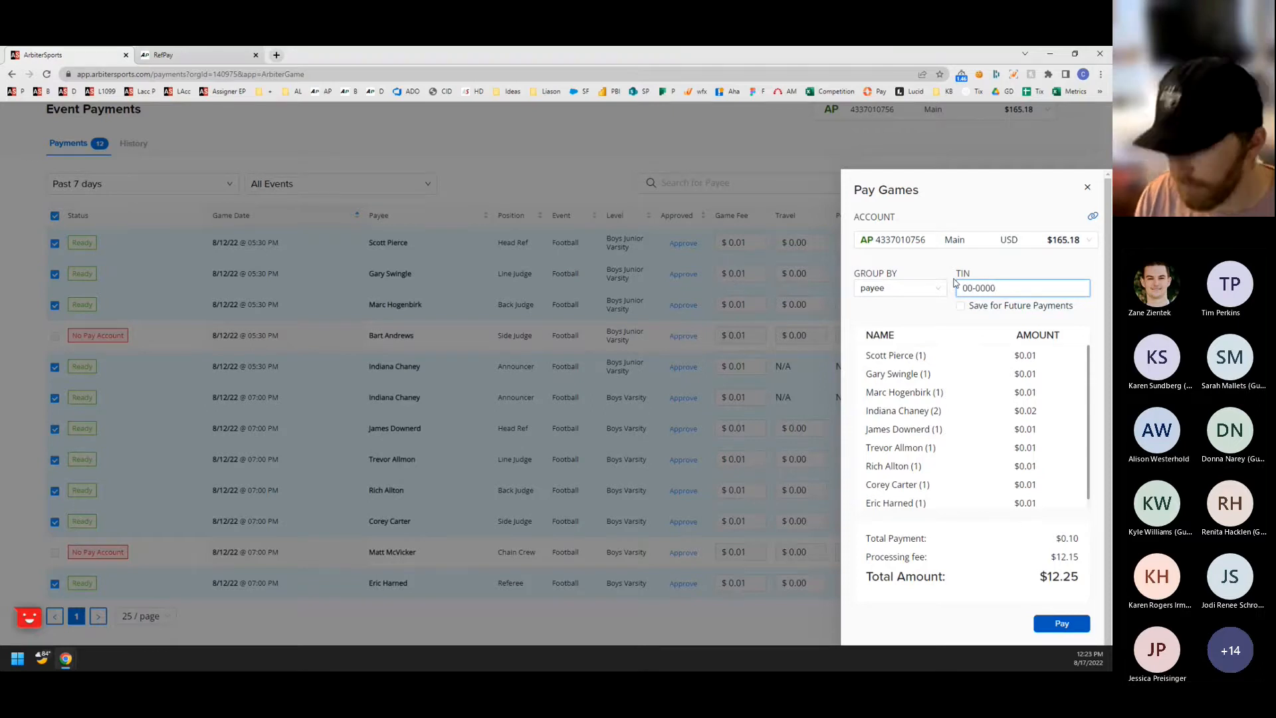
pyautogui.write('002')
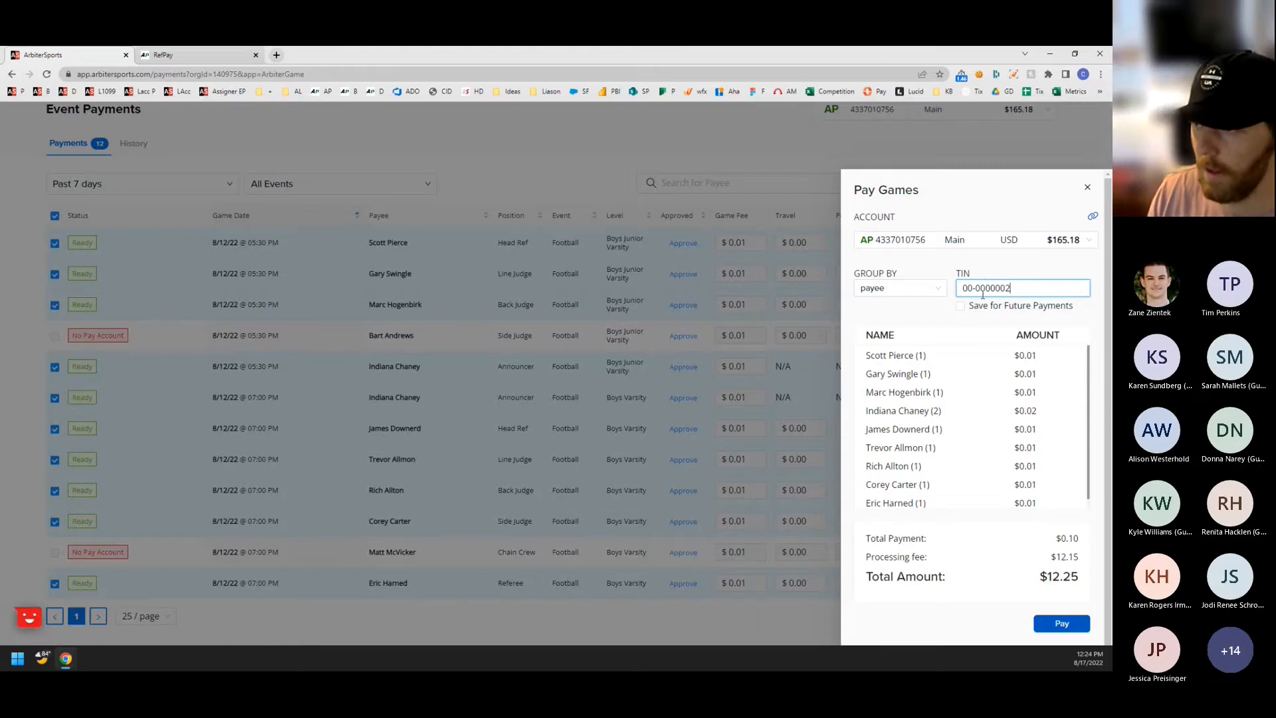
pyautogui.scroll(-1, 988, 428)
pyautogui.scroll(1, 996, 444)
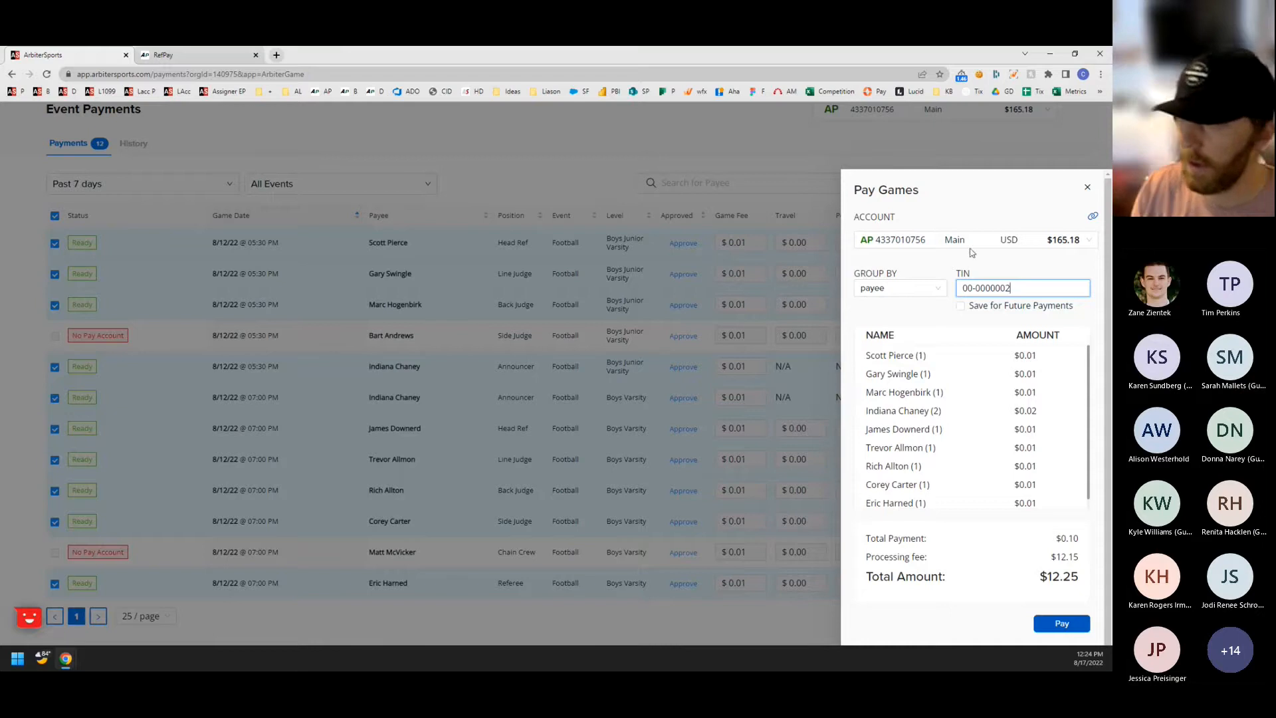
pyautogui.click(1003, 243)
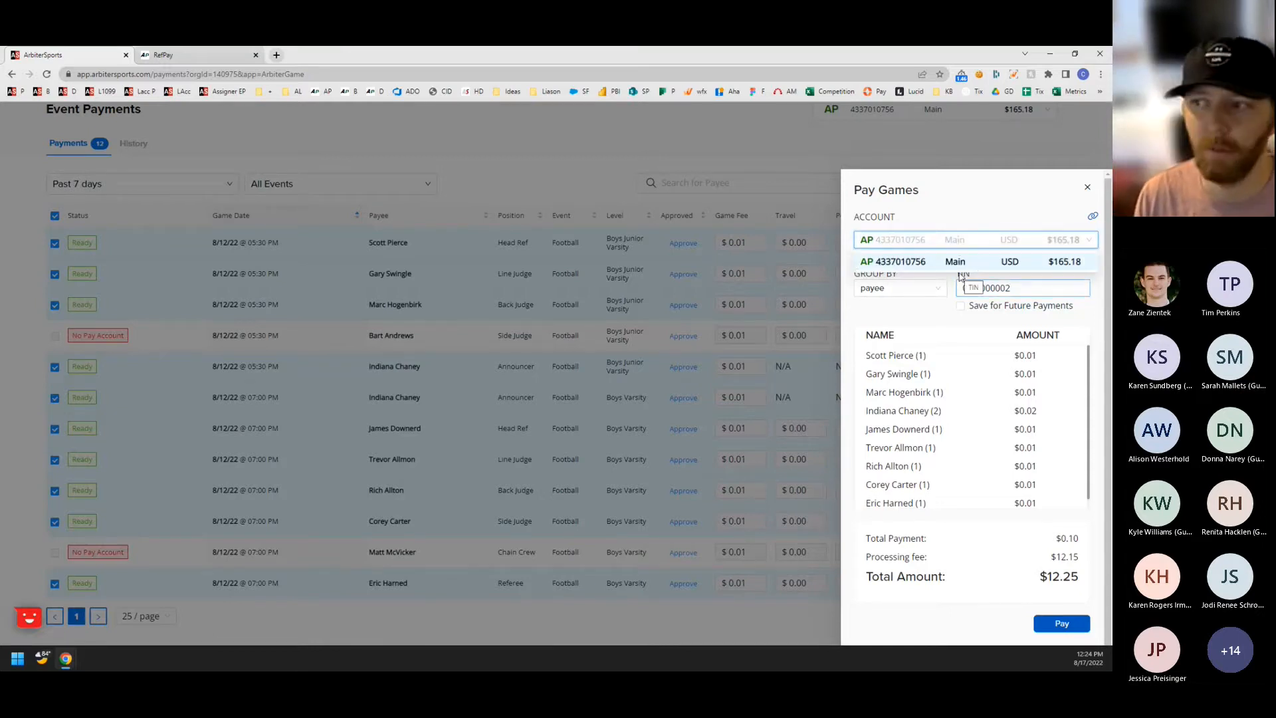
pyautogui.click(965, 219)
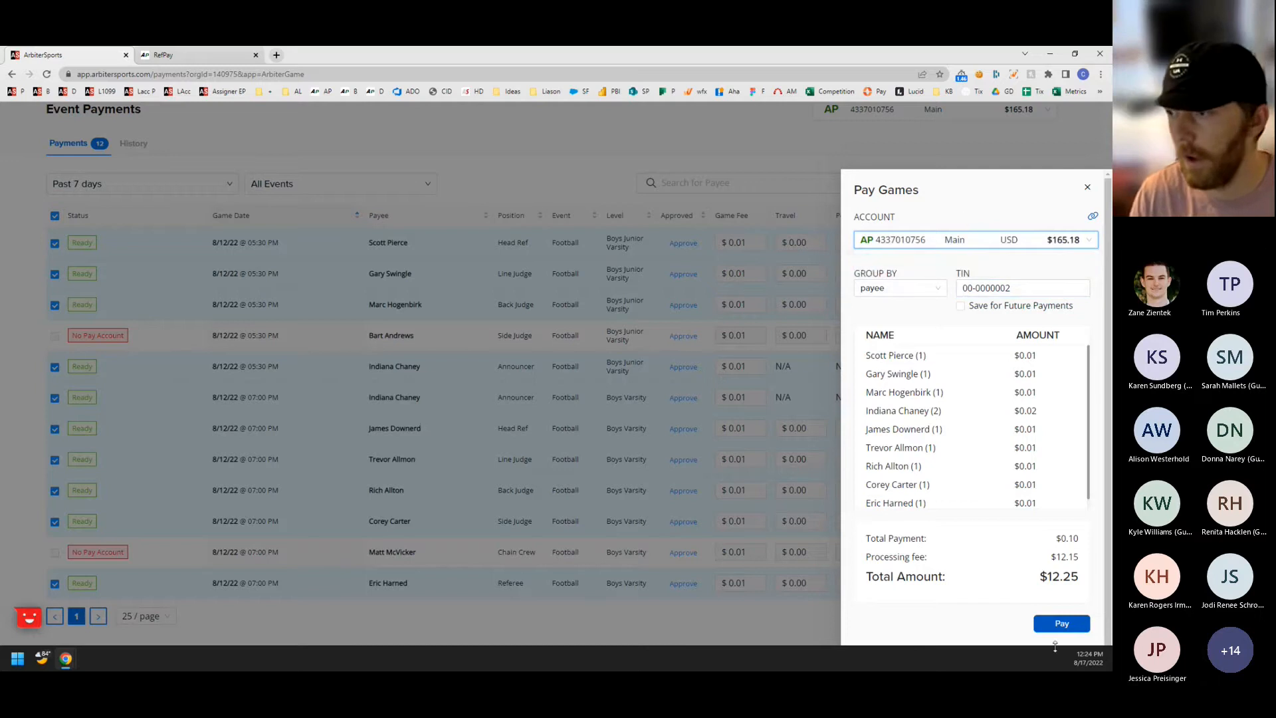
# Submit the selected game payments and confirm them with the account PIN.
pyautogui.click(1059, 625)
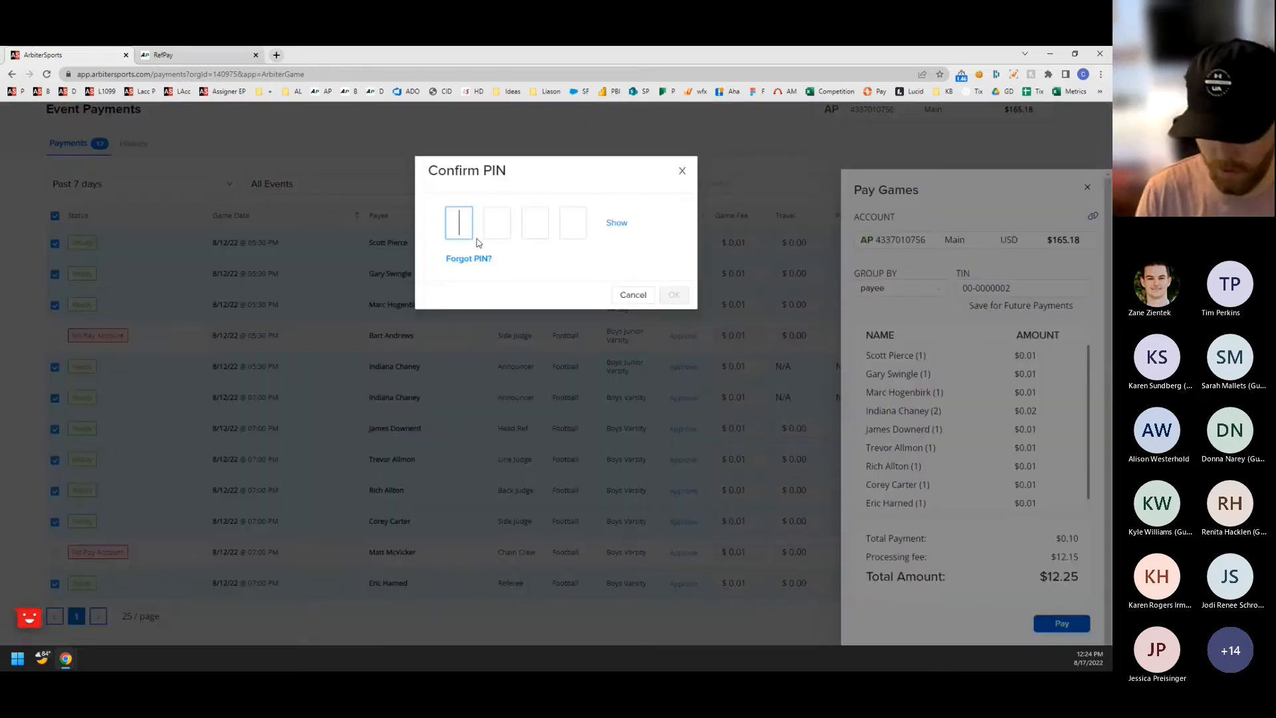
pyautogui.write('1234')
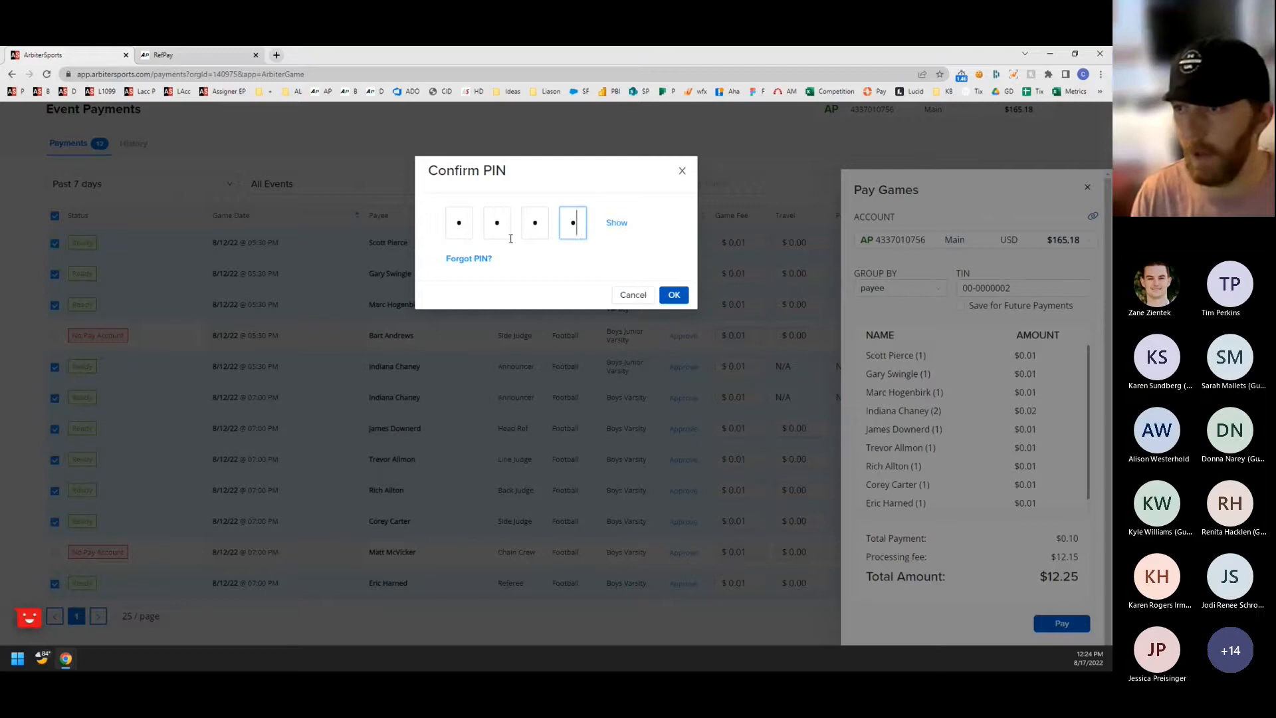
pyautogui.click(669, 301)
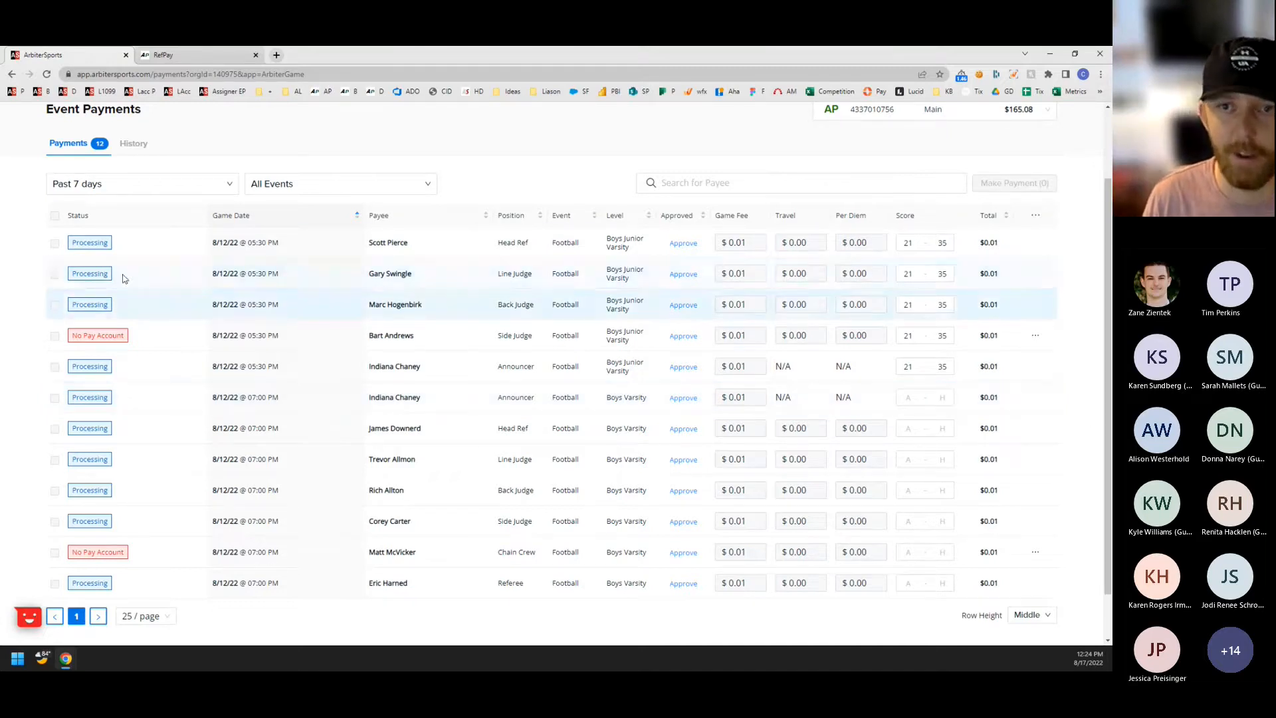
# Reload the event payments page and open the payment history.
pyautogui.click(132, 191)
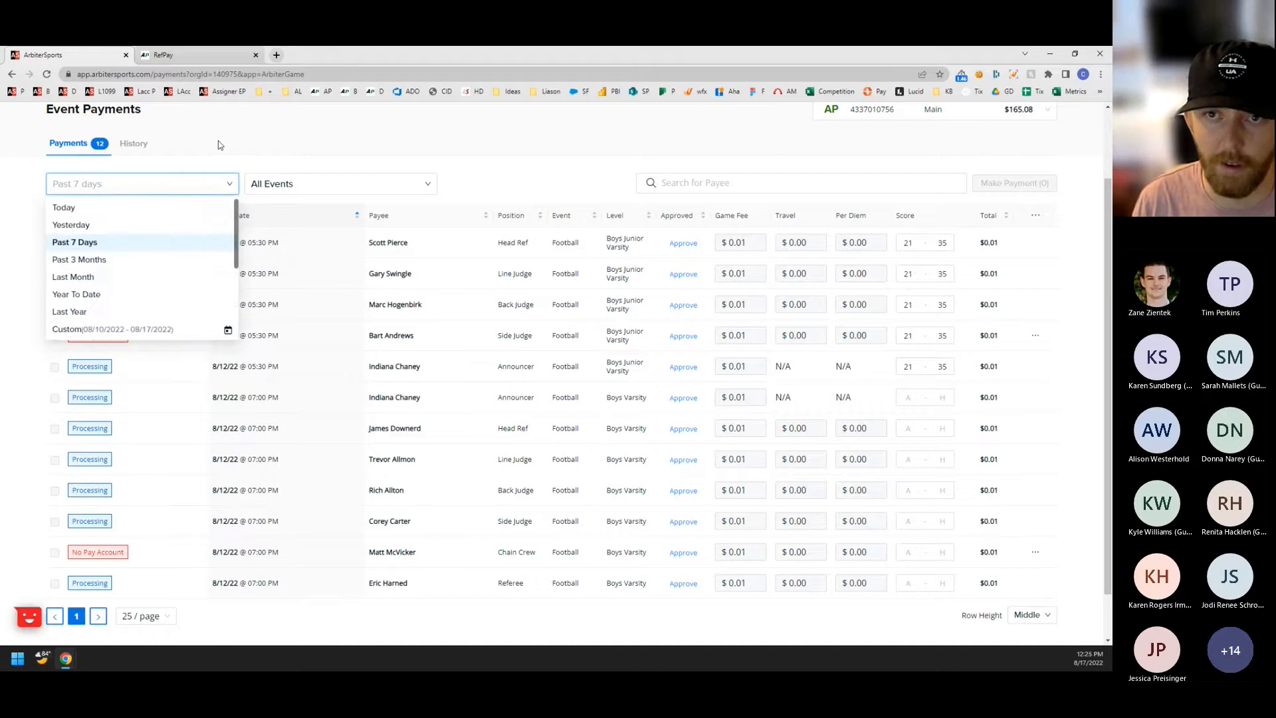
pyautogui.click(133, 191)
pyautogui.click(47, 73)
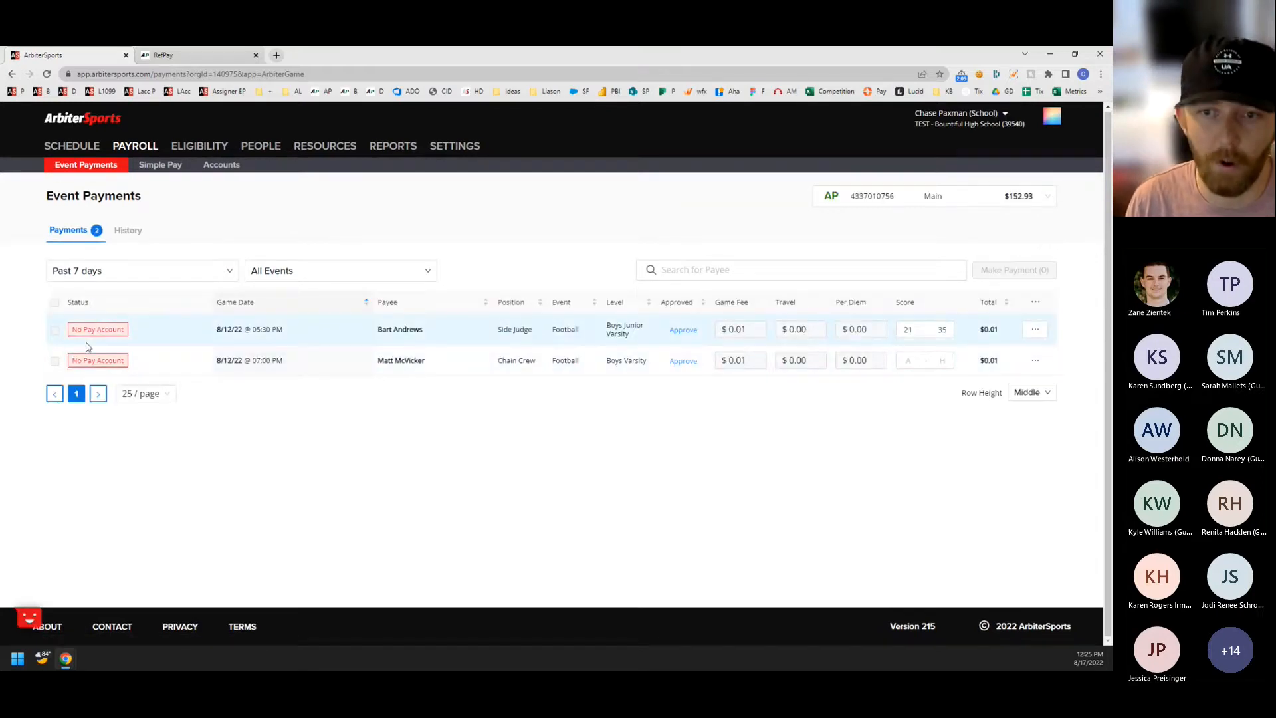
pyautogui.click(126, 233)
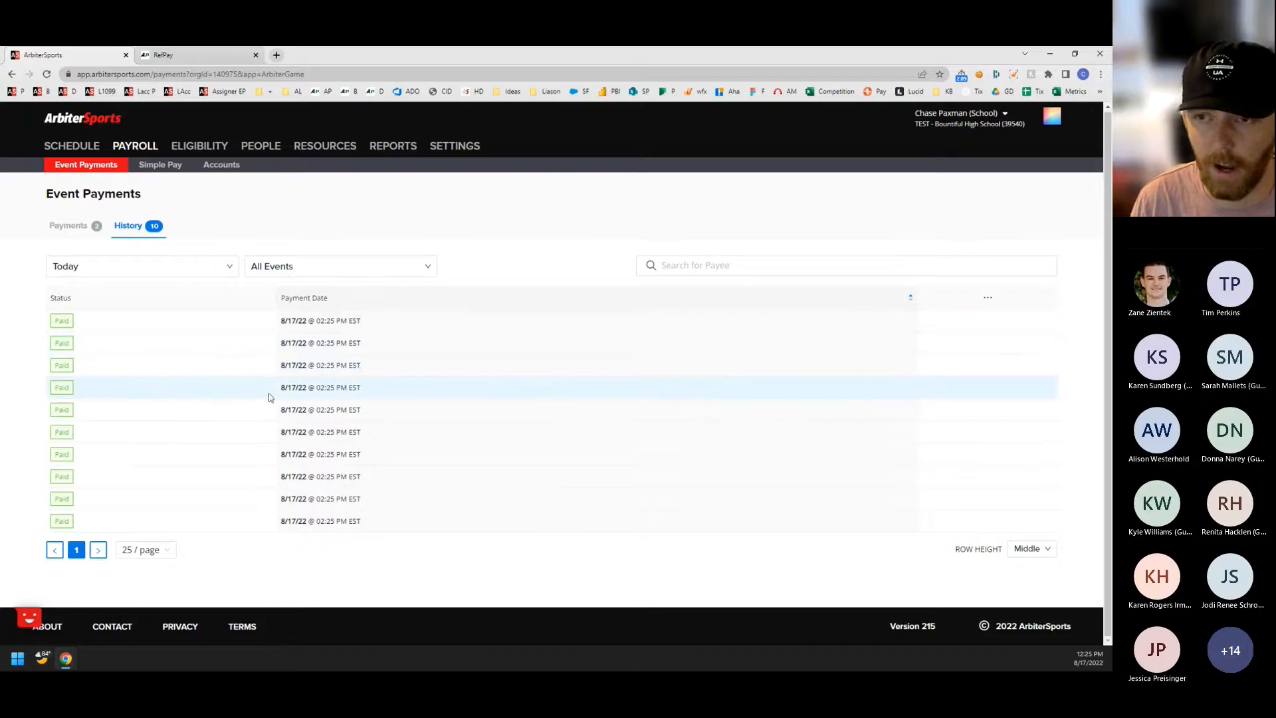
# Add a Payee column to the payment history table through its column options.
pyautogui.click(989, 298)
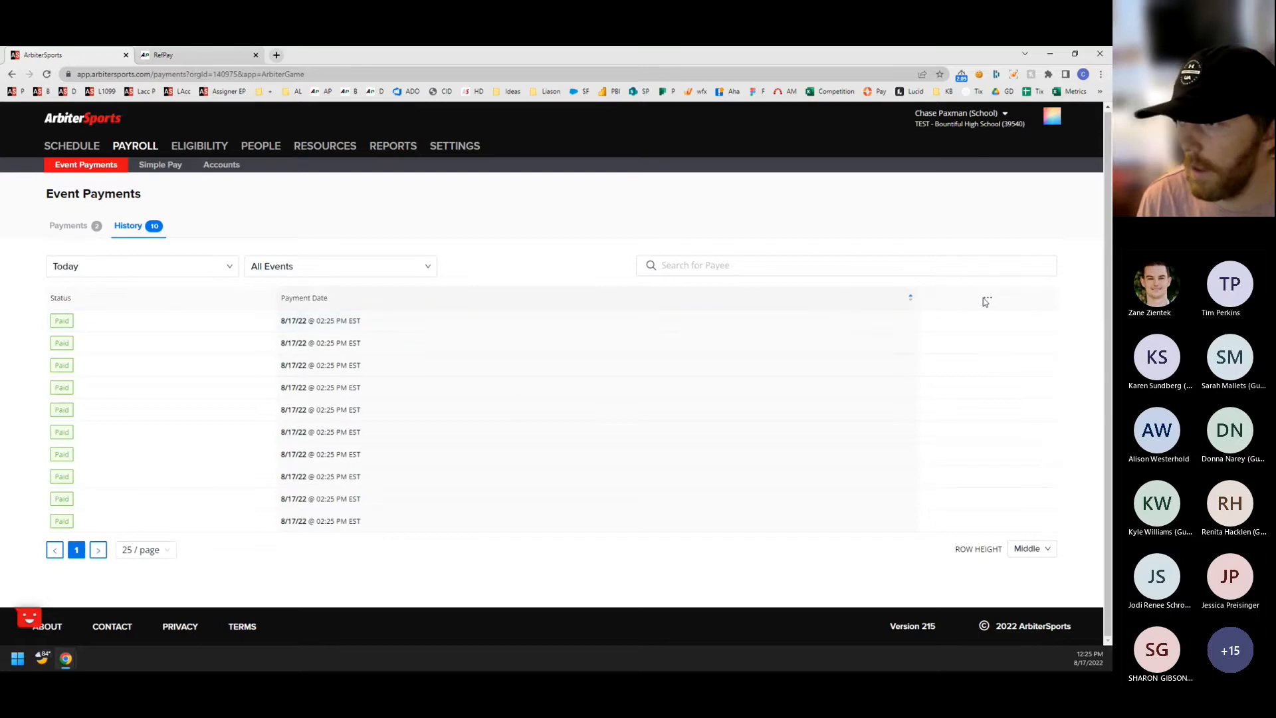
pyautogui.click(988, 298)
pyautogui.click(946, 321)
pyautogui.click(490, 222)
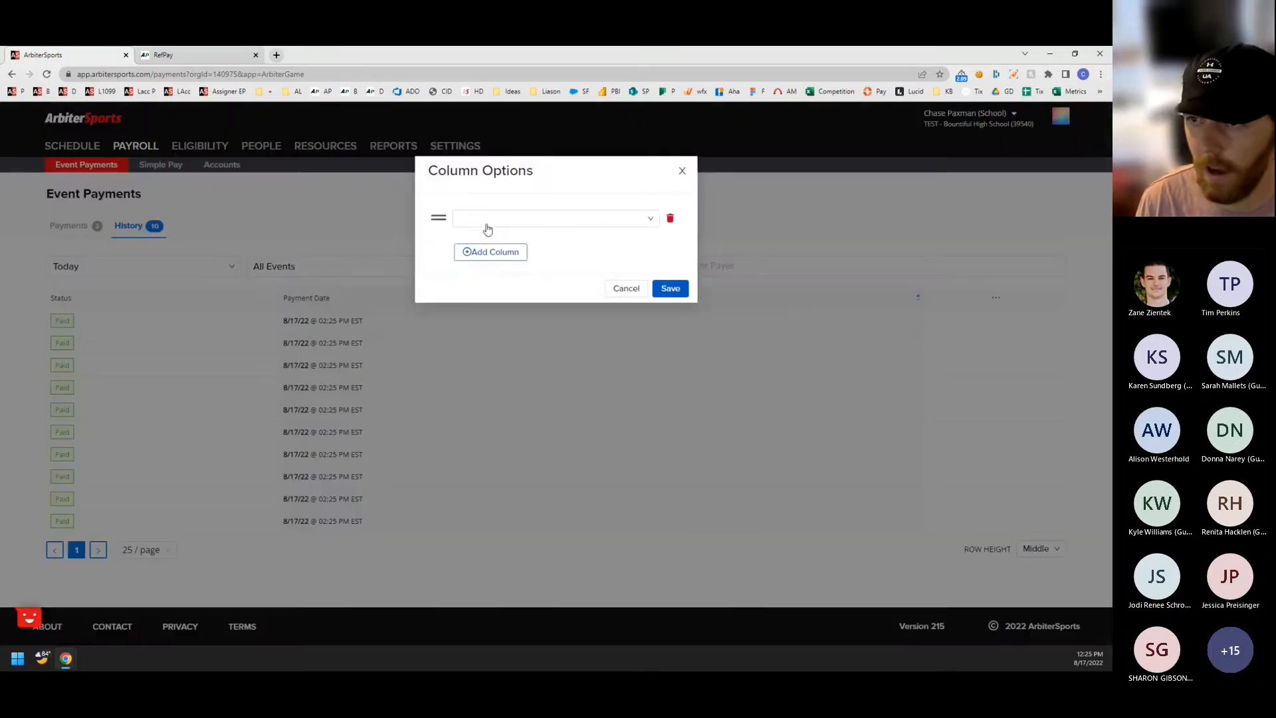
pyautogui.scroll(-5, 489, 278)
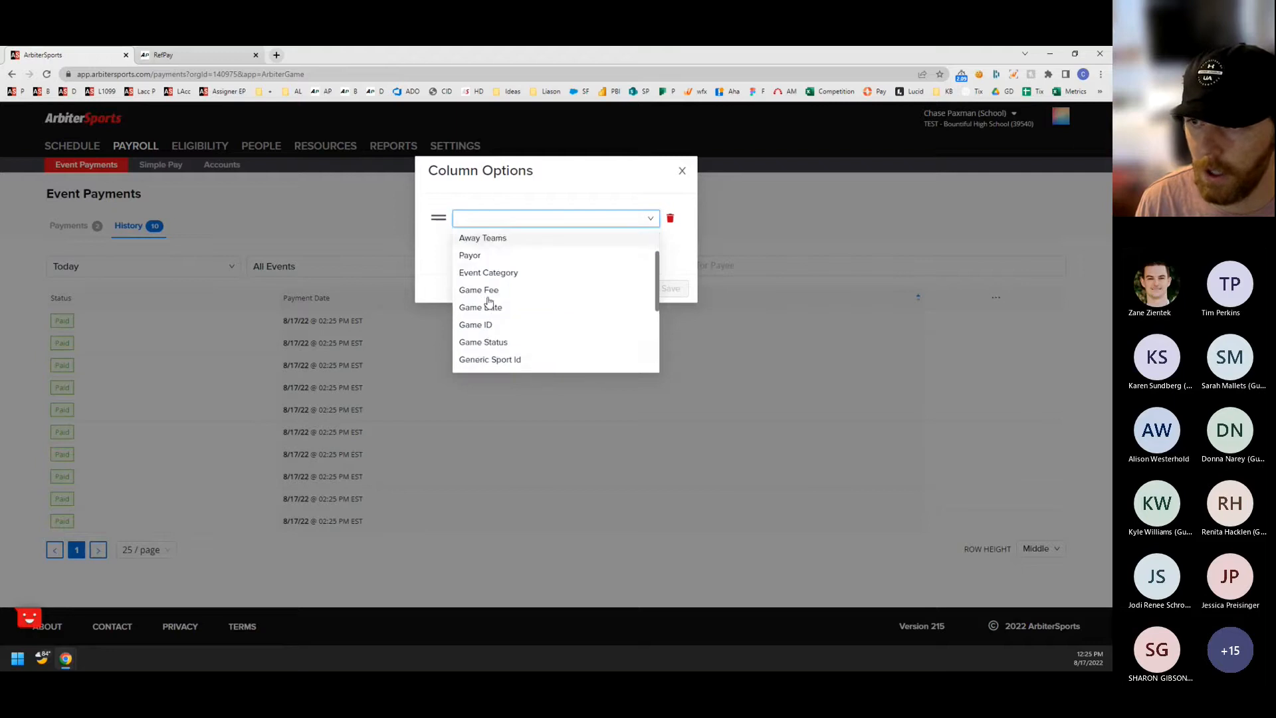
pyautogui.scroll(3, 482, 286)
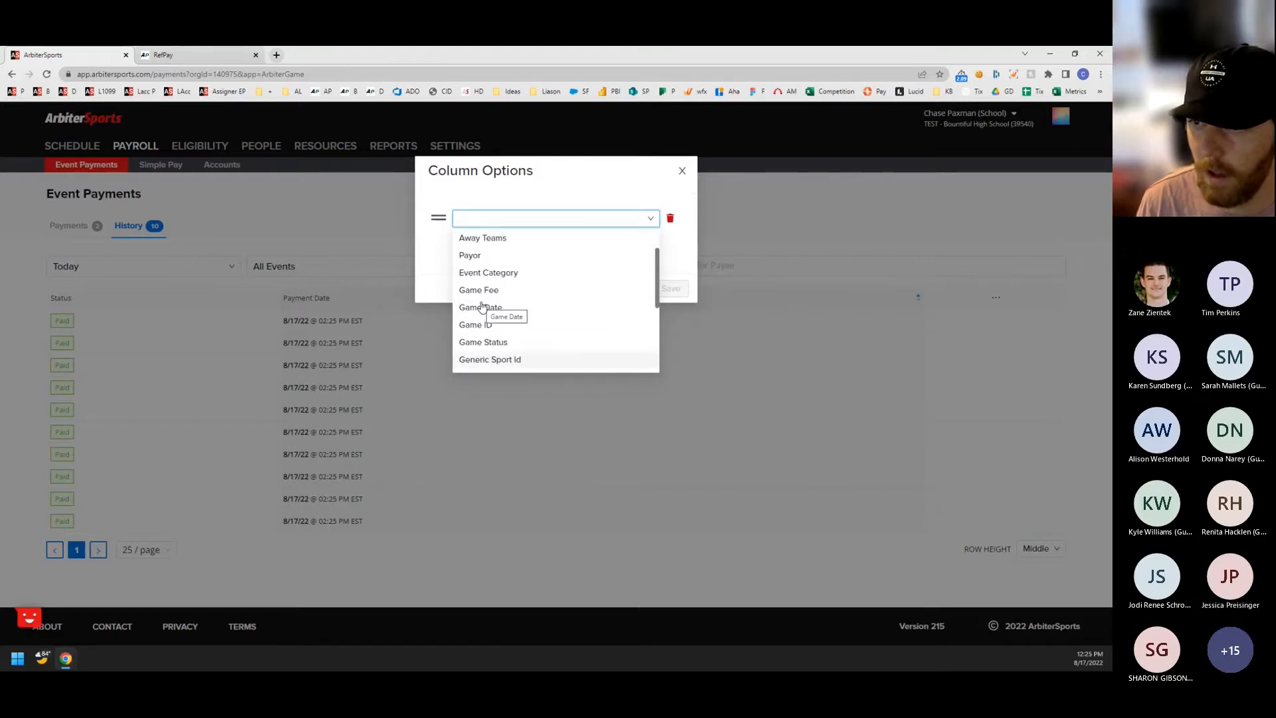
pyautogui.scroll(-3, 482, 307)
pyautogui.click(477, 339)
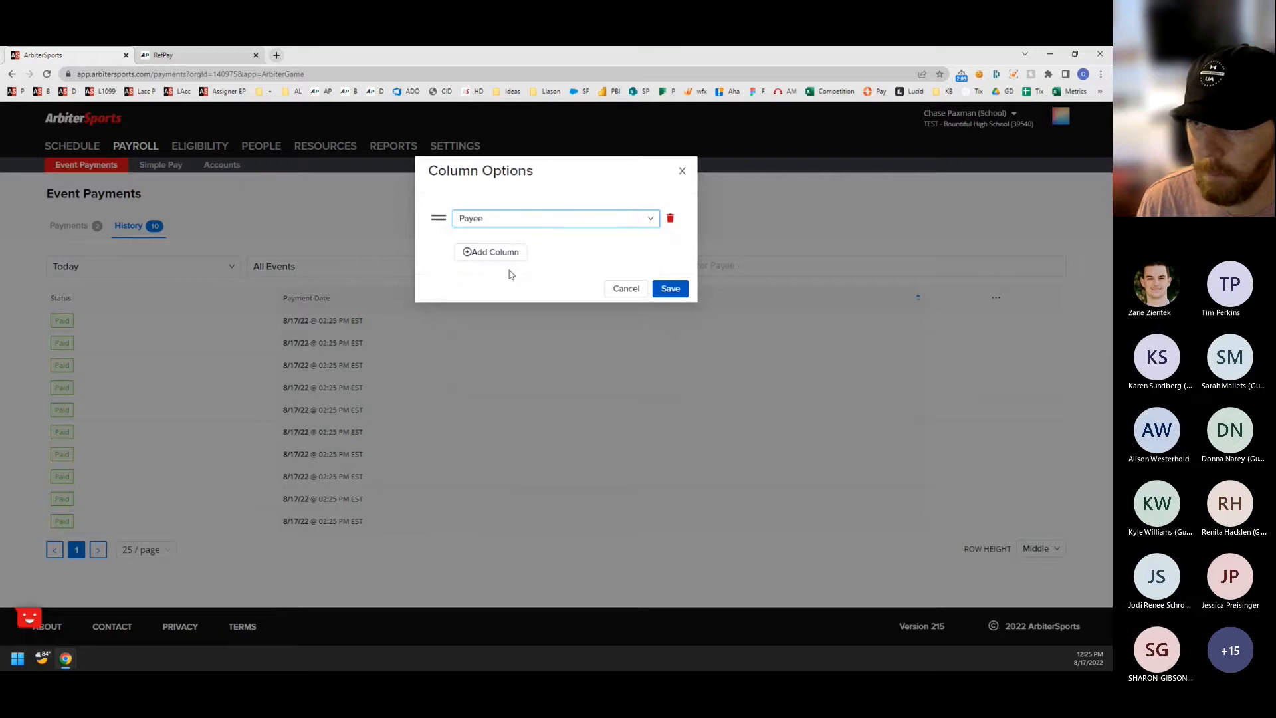
# Add Game Date as a second column for the payment history and save the column options.
pyautogui.click(499, 253)
pyautogui.click(505, 255)
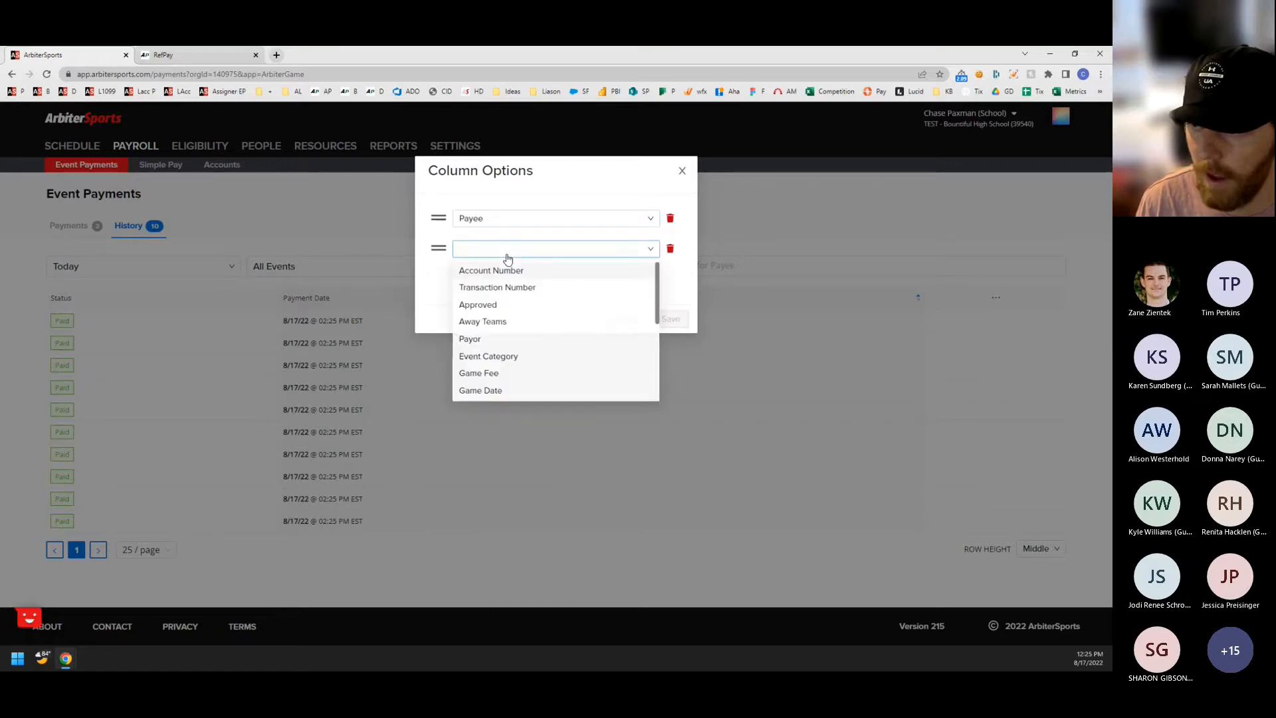
pyautogui.scroll(-1, 509, 333)
pyautogui.click(501, 336)
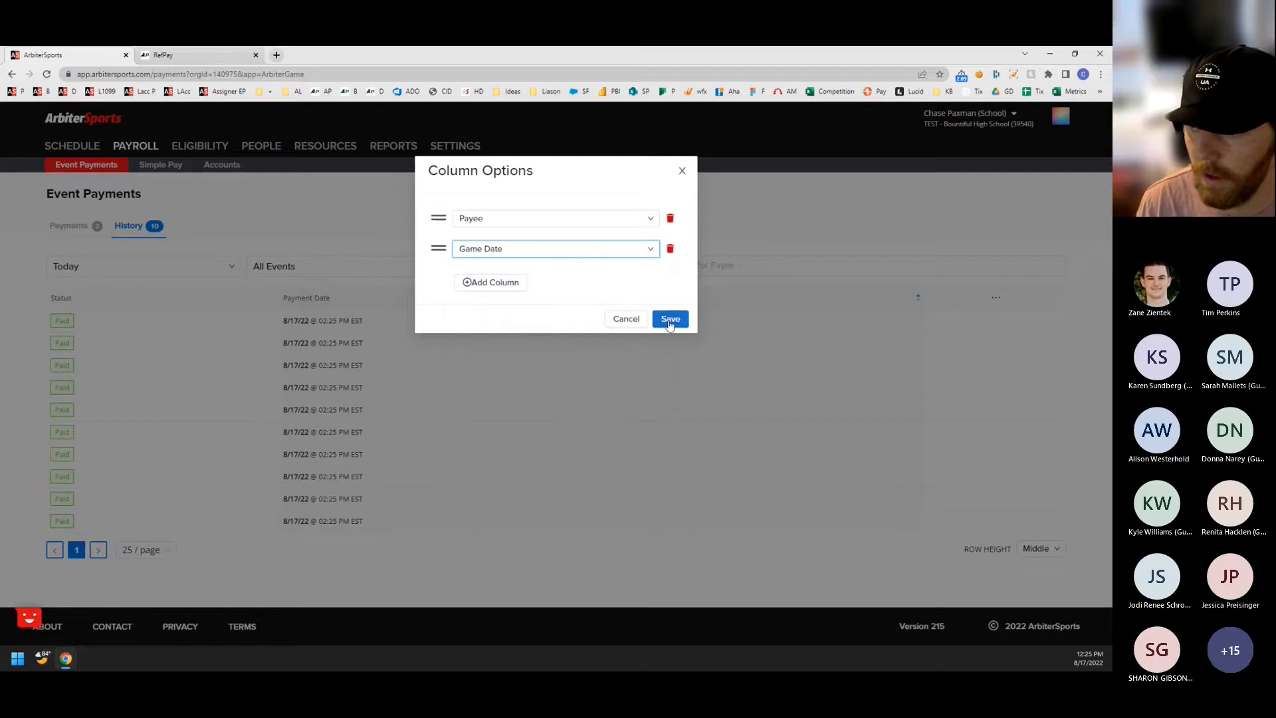
pyautogui.click(669, 321)
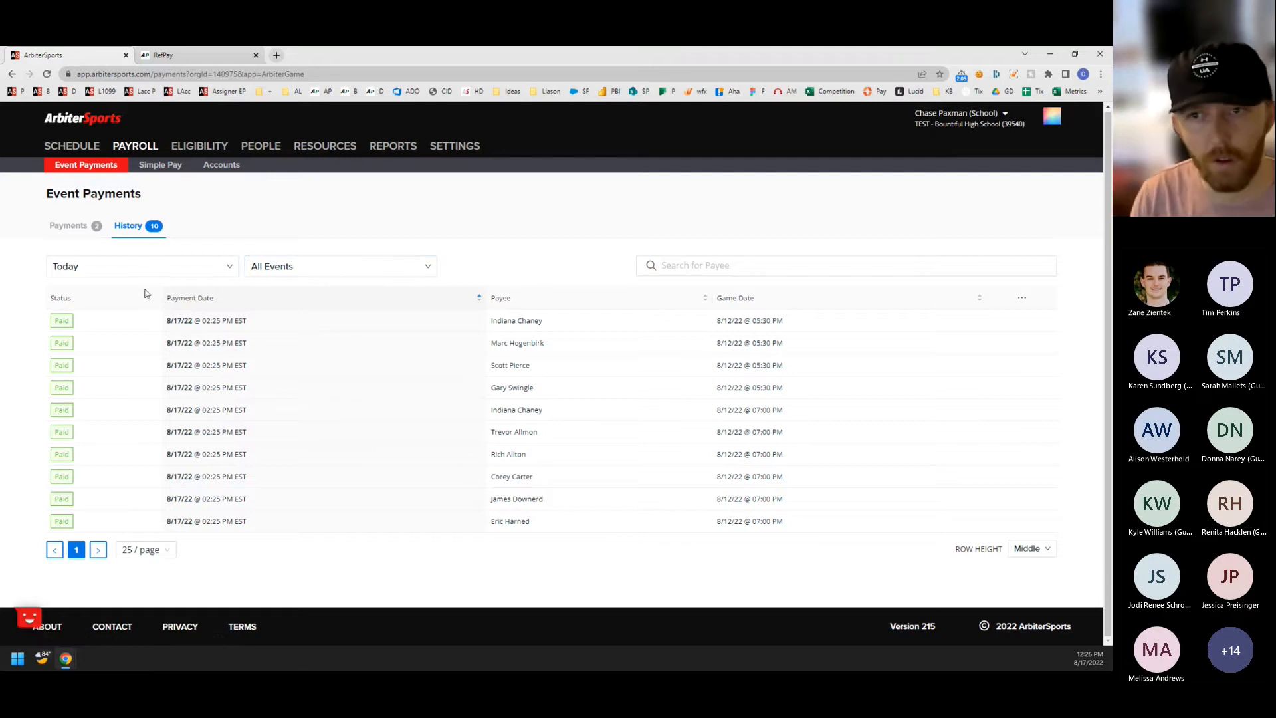
# Open the payroll accounts and examine the game fee and processing fee transactions of the Main account.
pyautogui.click(225, 171)
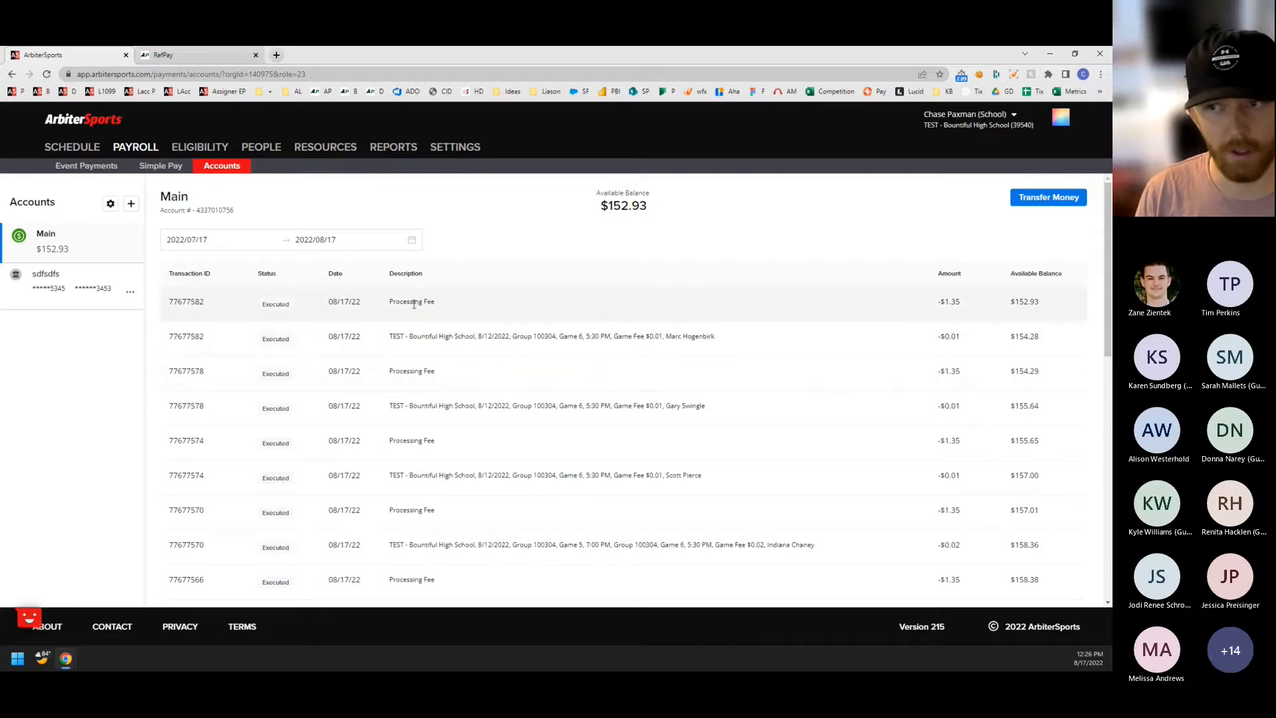
pyautogui.moveTo(735, 342); pyautogui.dragTo(643, 336)
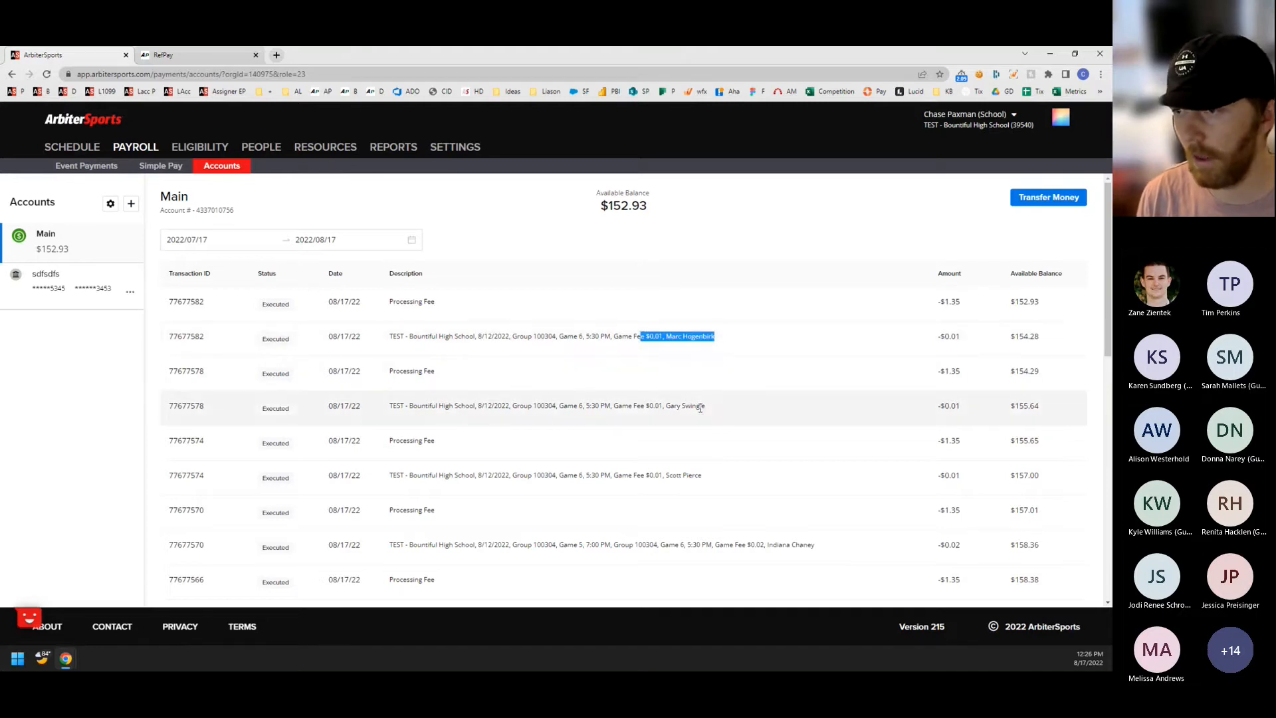
pyautogui.moveTo(715, 410); pyautogui.dragTo(639, 407)
pyautogui.moveTo(705, 476); pyautogui.dragTo(663, 476)
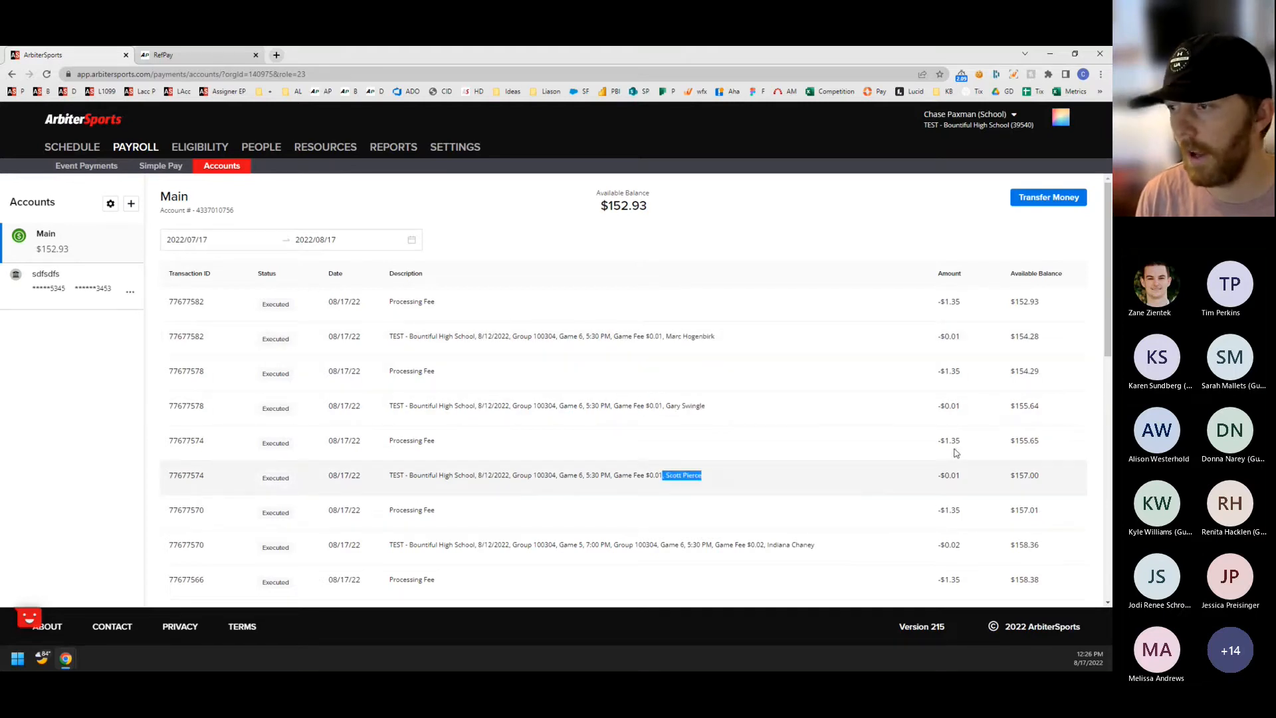
pyautogui.moveTo(962, 441); pyautogui.dragTo(930, 446)
pyautogui.moveTo(451, 445); pyautogui.dragTo(398, 442)
pyautogui.click(414, 441)
pyautogui.doubleClick(269, 443)
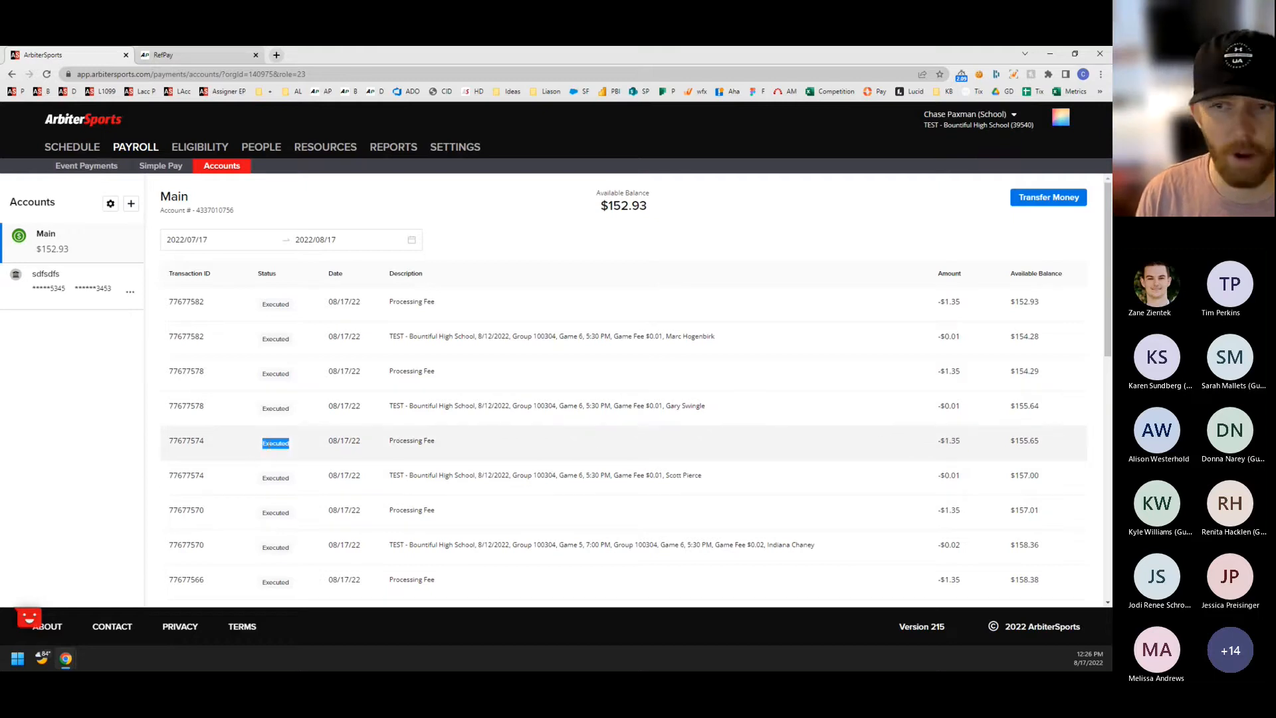
# Check the status of the bank funding transaction and the available balance of the Main account.
pyautogui.scroll(-6, 297, 436)
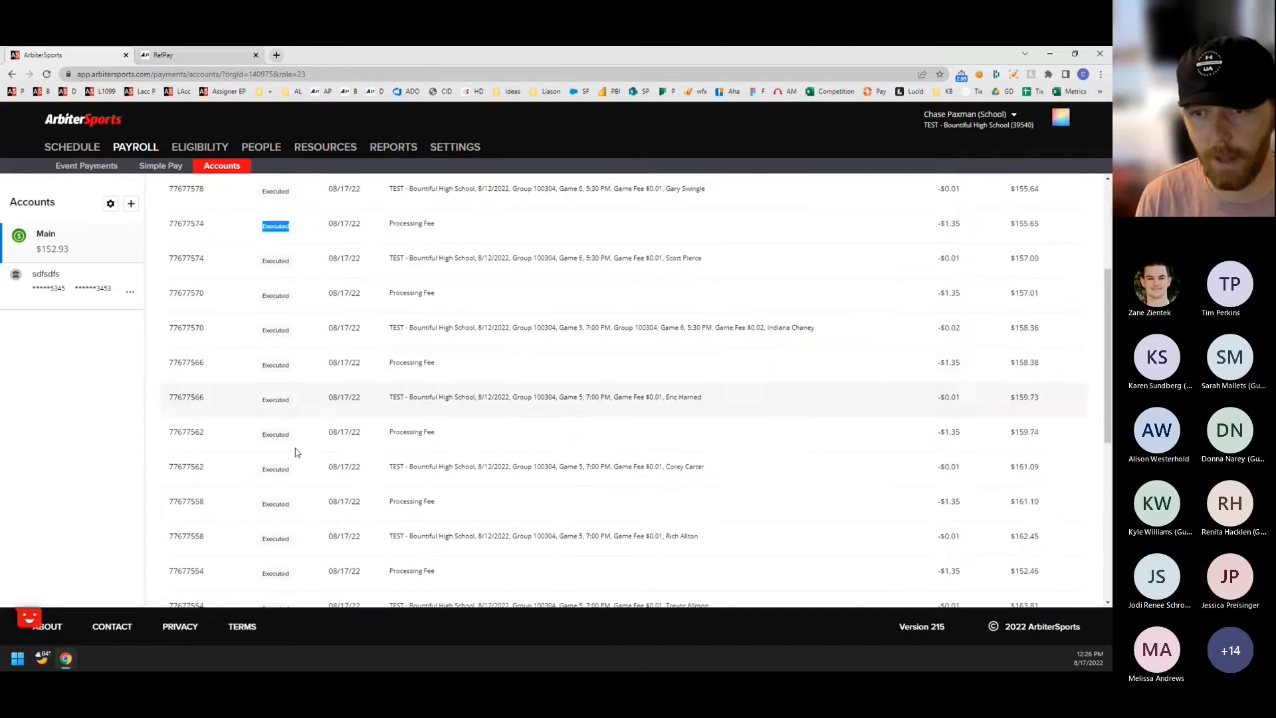
pyautogui.scroll(-2, 286, 531)
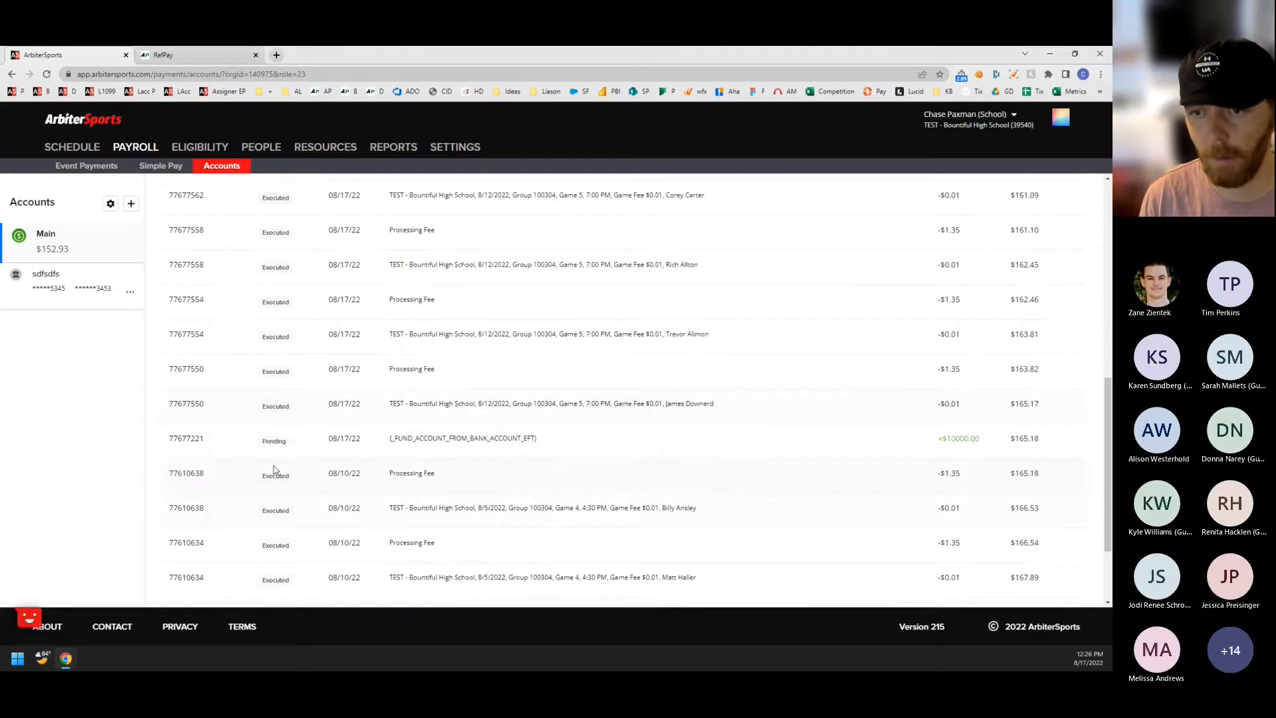
pyautogui.moveTo(261, 440); pyautogui.dragTo(287, 442)
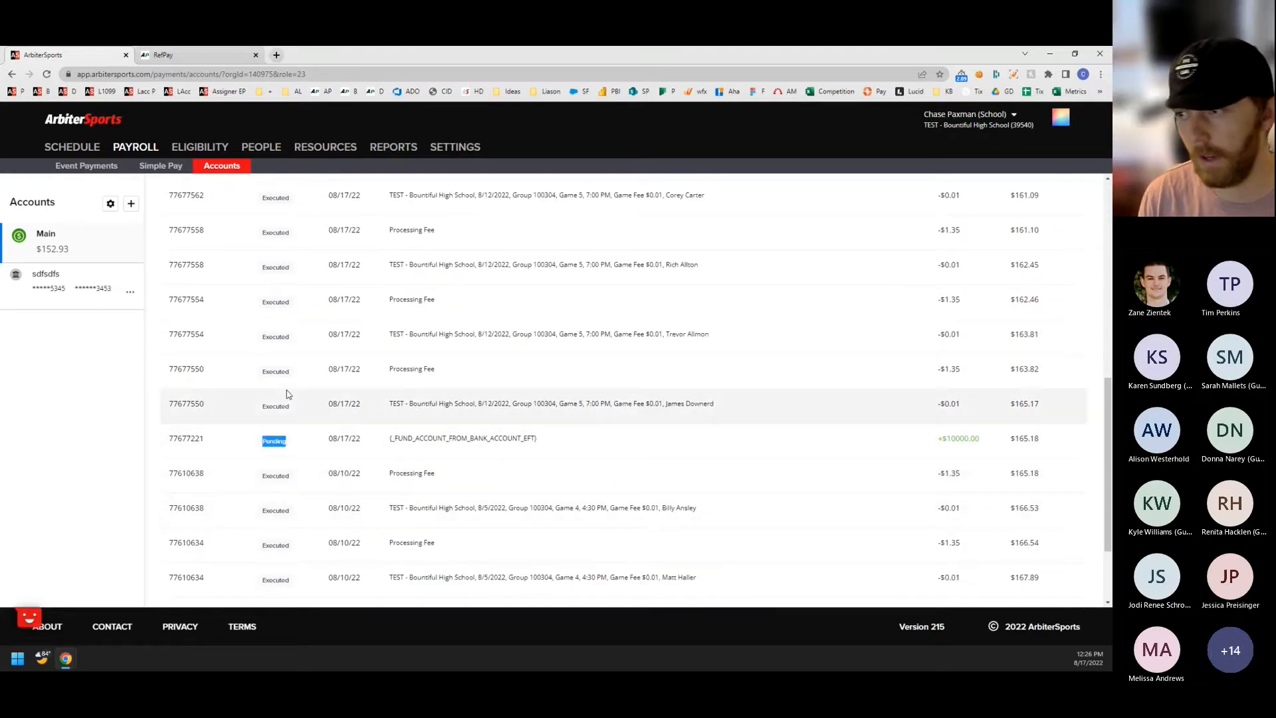
pyautogui.scroll(6, 649, 421)
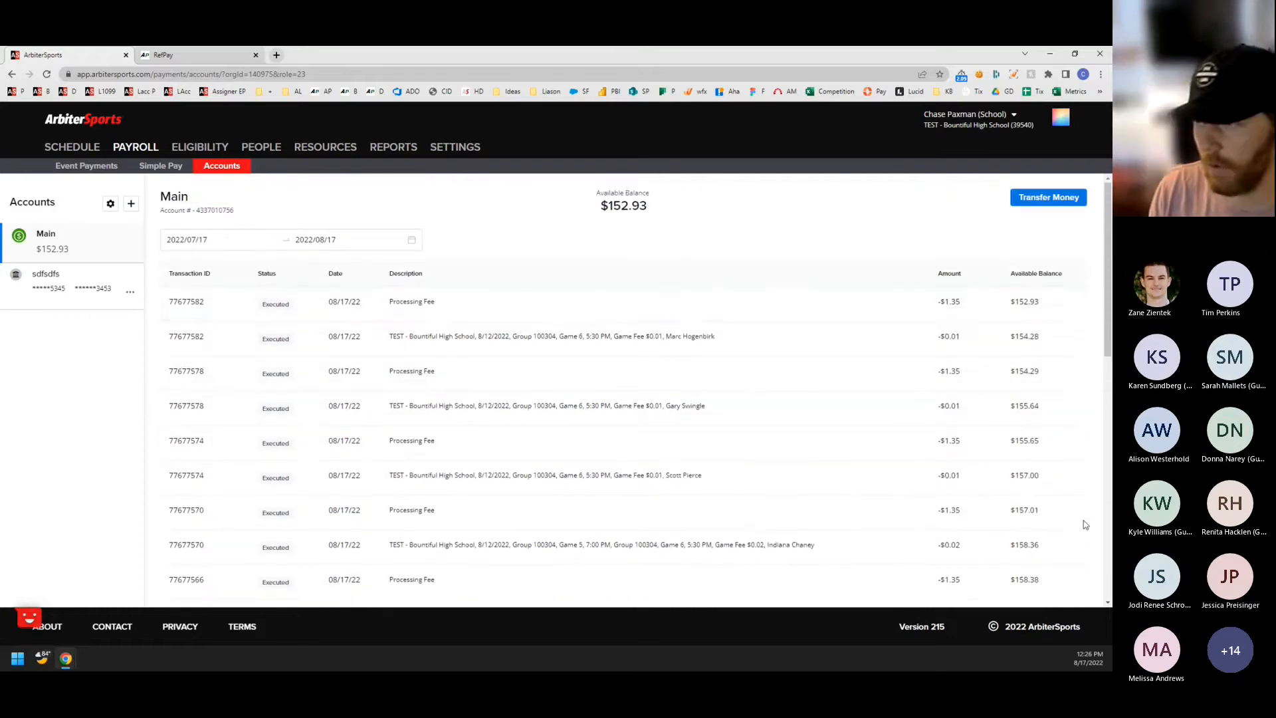
pyautogui.scroll(-2, 1041, 495)
pyautogui.scroll(2, 997, 399)
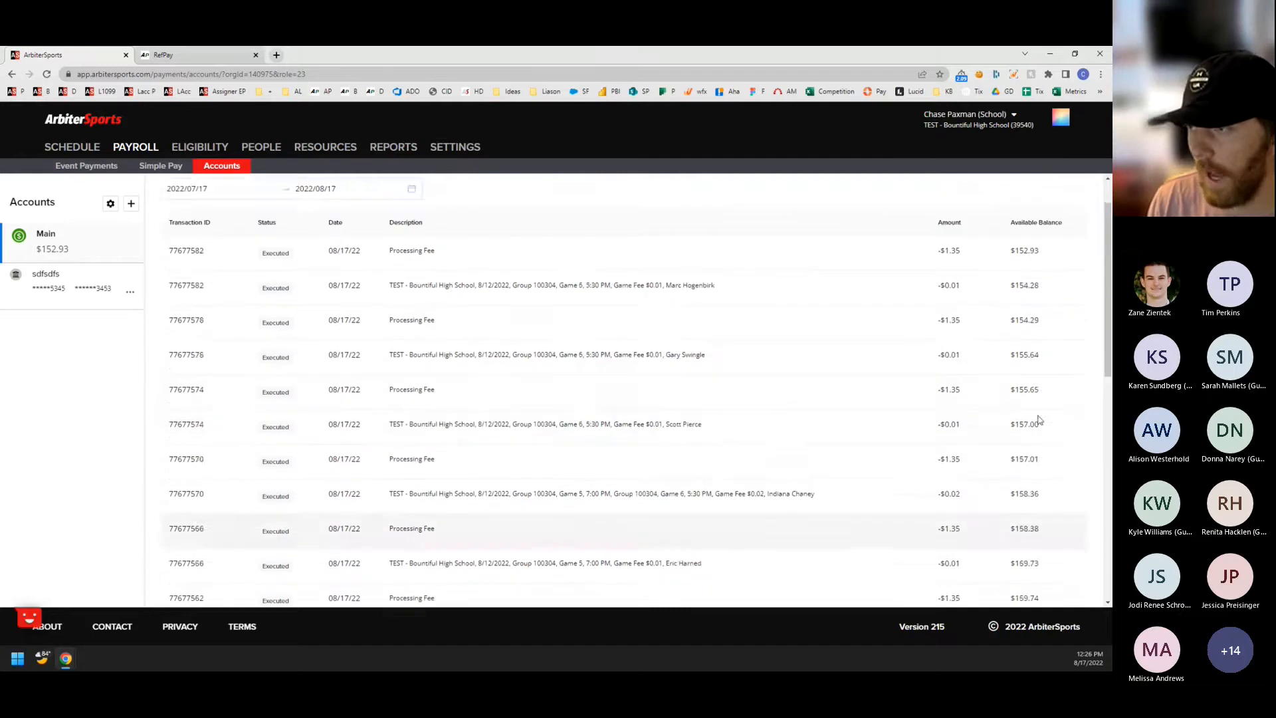
pyautogui.moveTo(668, 210); pyautogui.dragTo(592, 212)
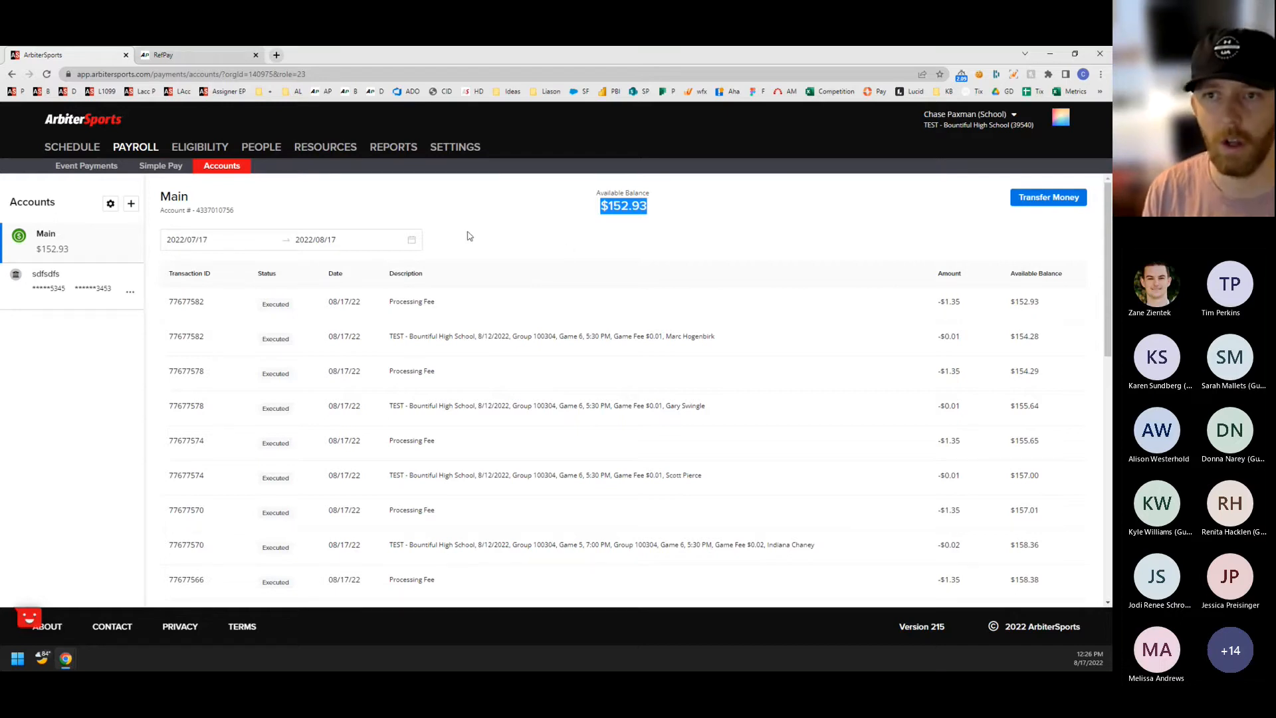
# Start a Simple Pay payment to a person, selecting the payee and entering an amount of 15 and the account PIN.
pyautogui.click(160, 171)
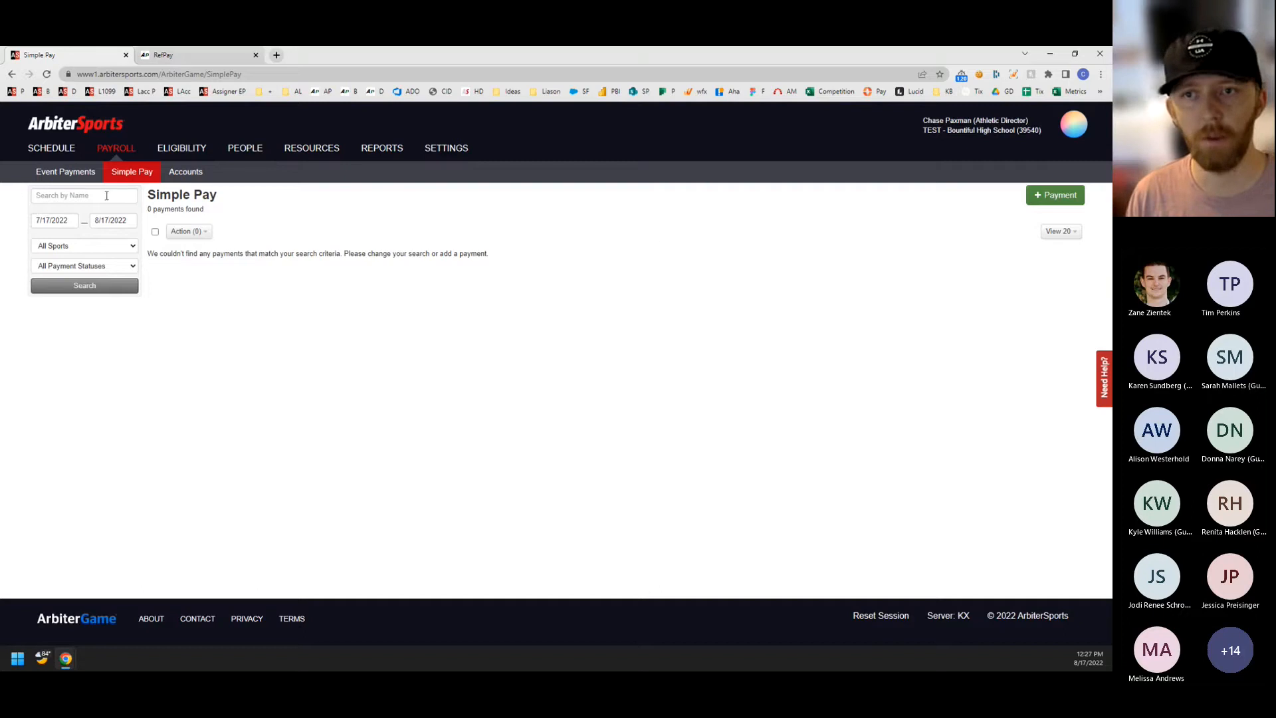
pyautogui.click(1046, 200)
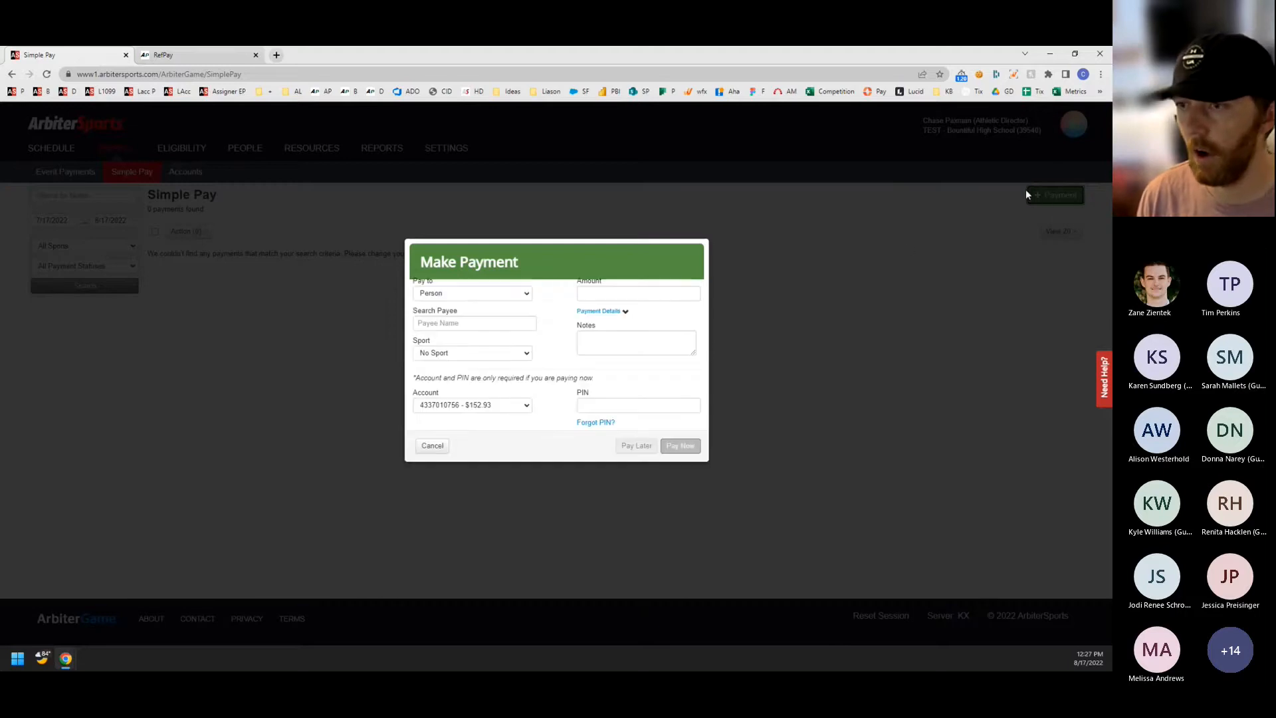
pyautogui.click(488, 322)
pyautogui.write('chase')
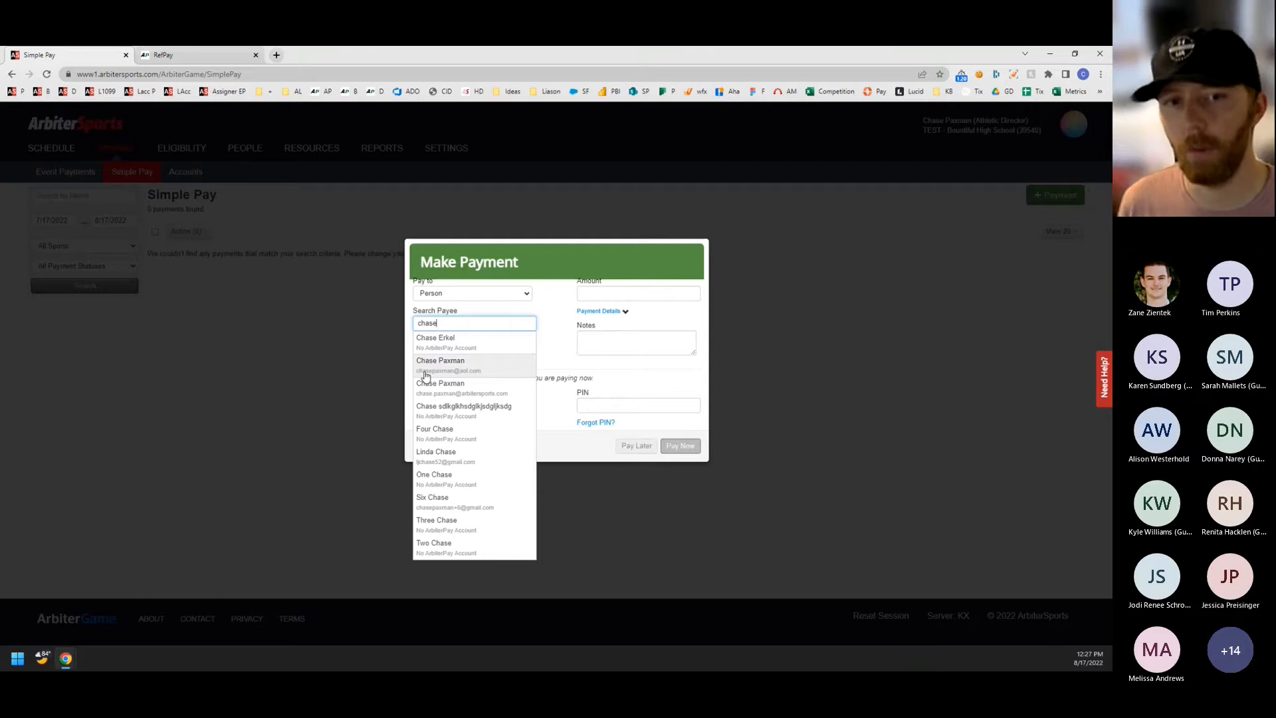
pyautogui.click(479, 370)
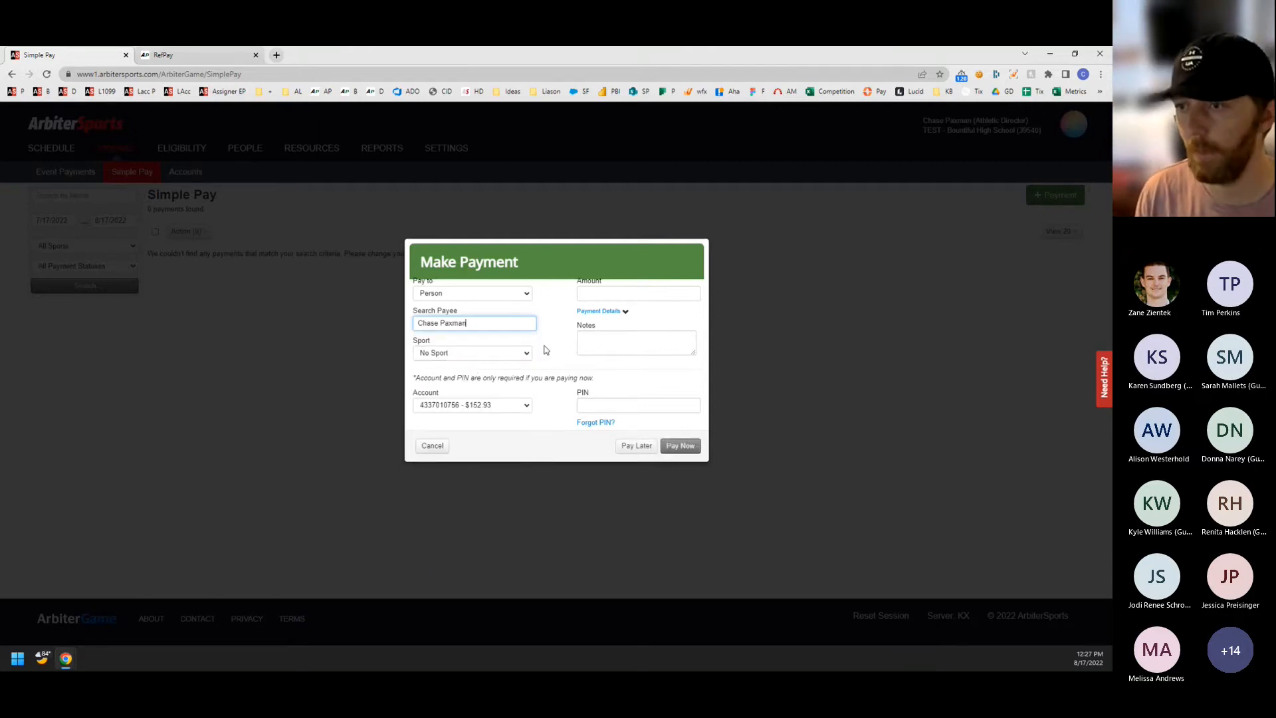
pyautogui.click(624, 290)
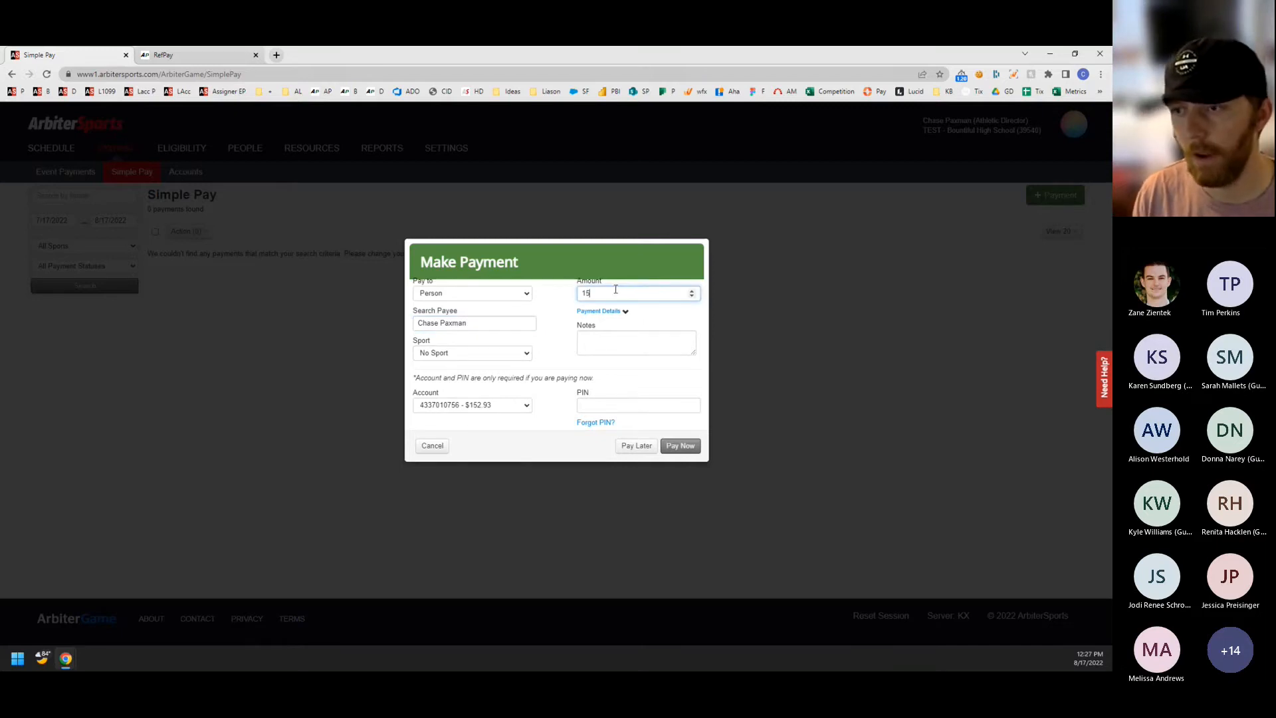
pyautogui.click(601, 408)
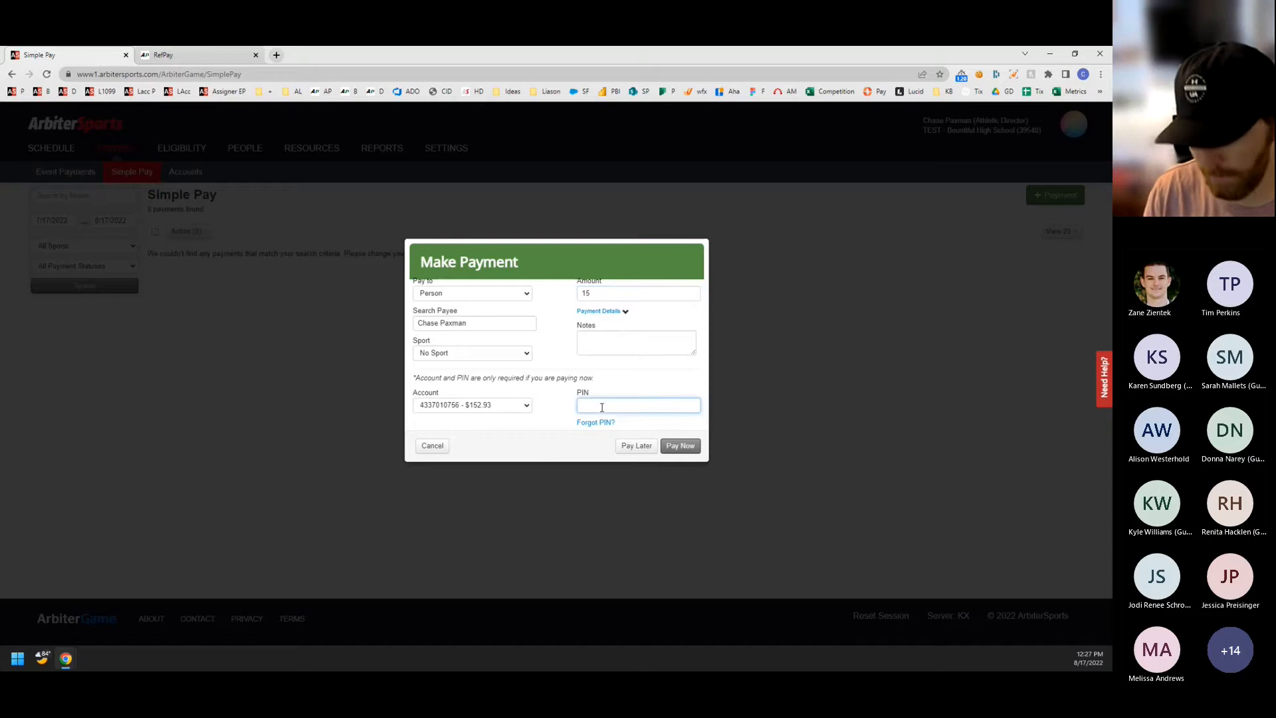
# Review the payment details, sport and account options, and save the payment with the Pay Later option.
pyautogui.click(594, 312)
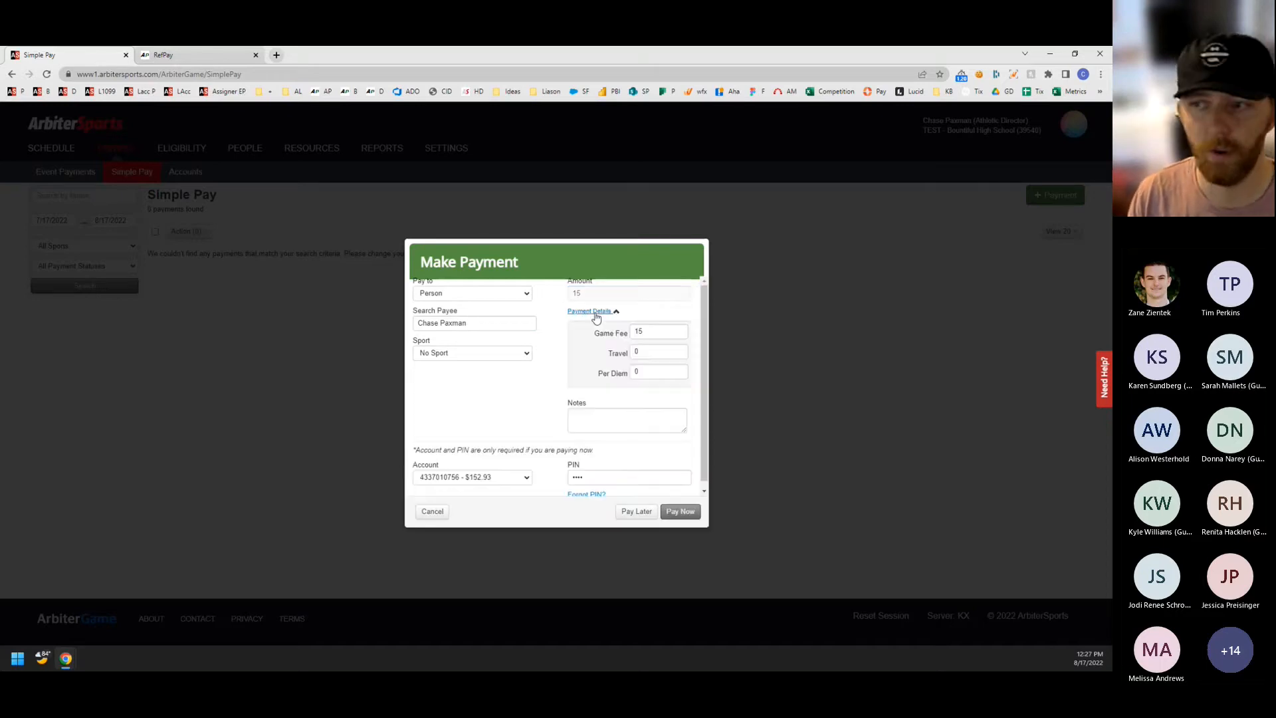
pyautogui.click(509, 354)
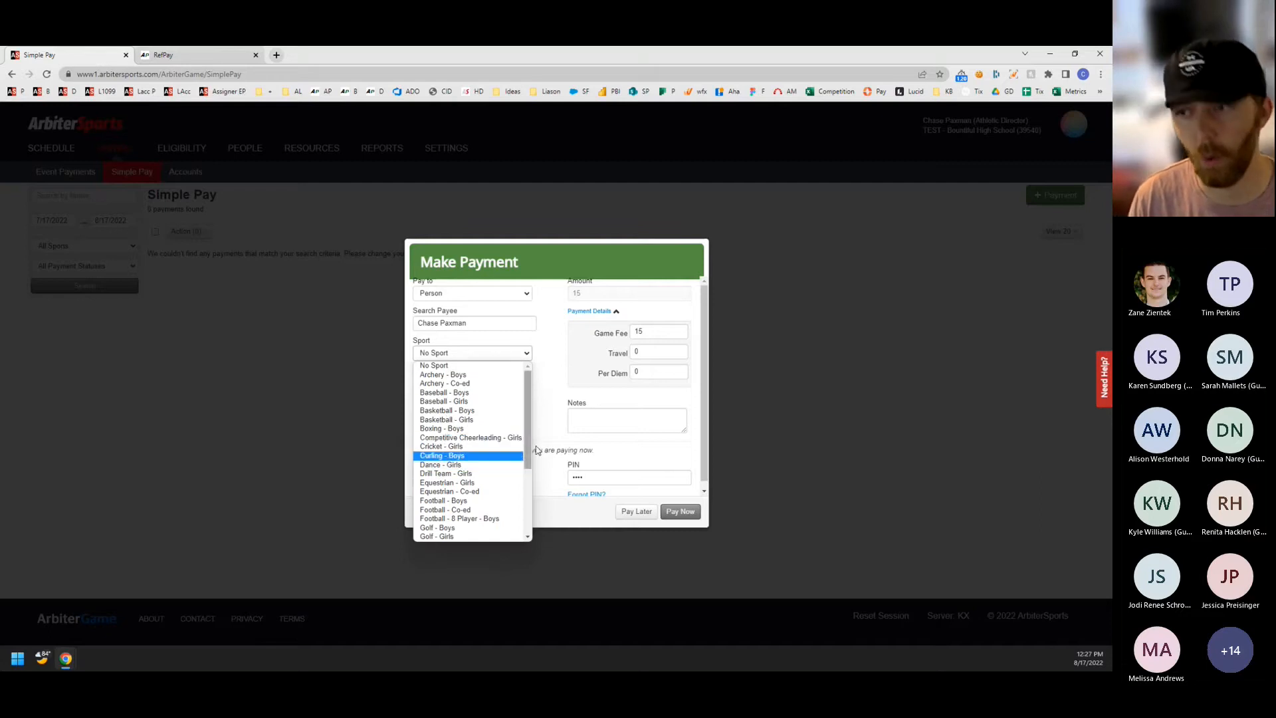
pyautogui.click(540, 399)
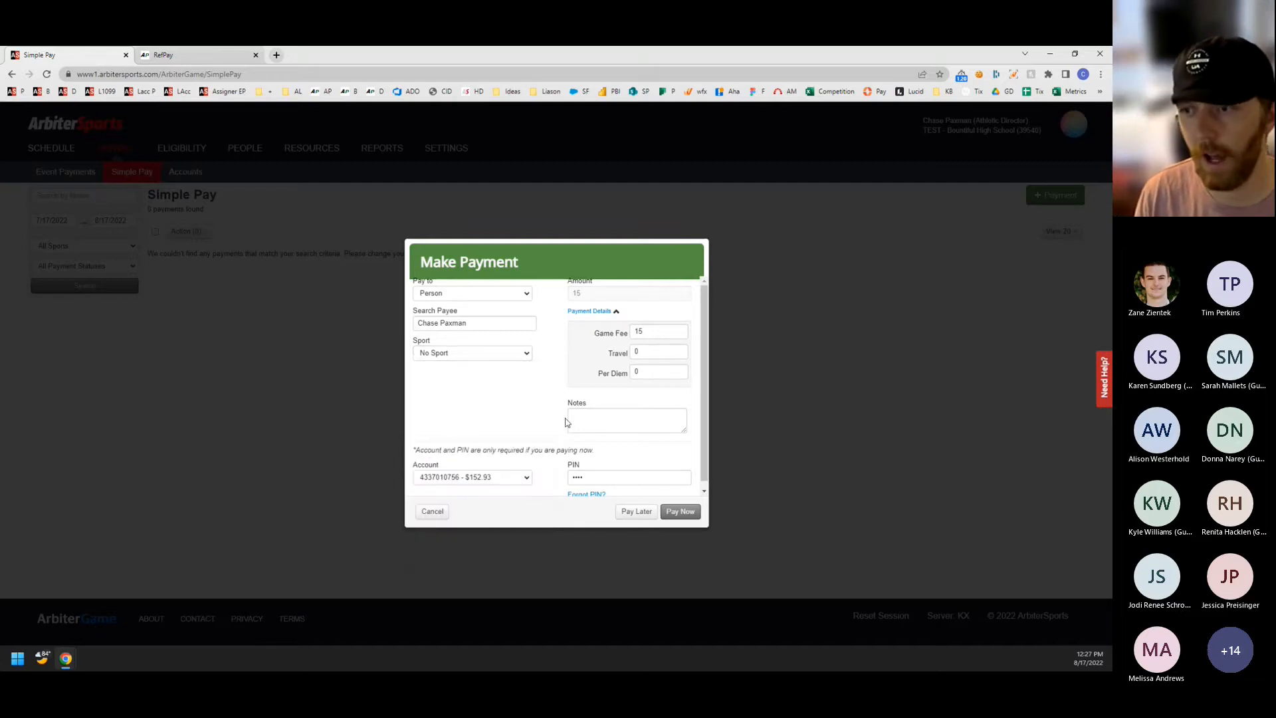
pyautogui.scroll(-1, 578, 398)
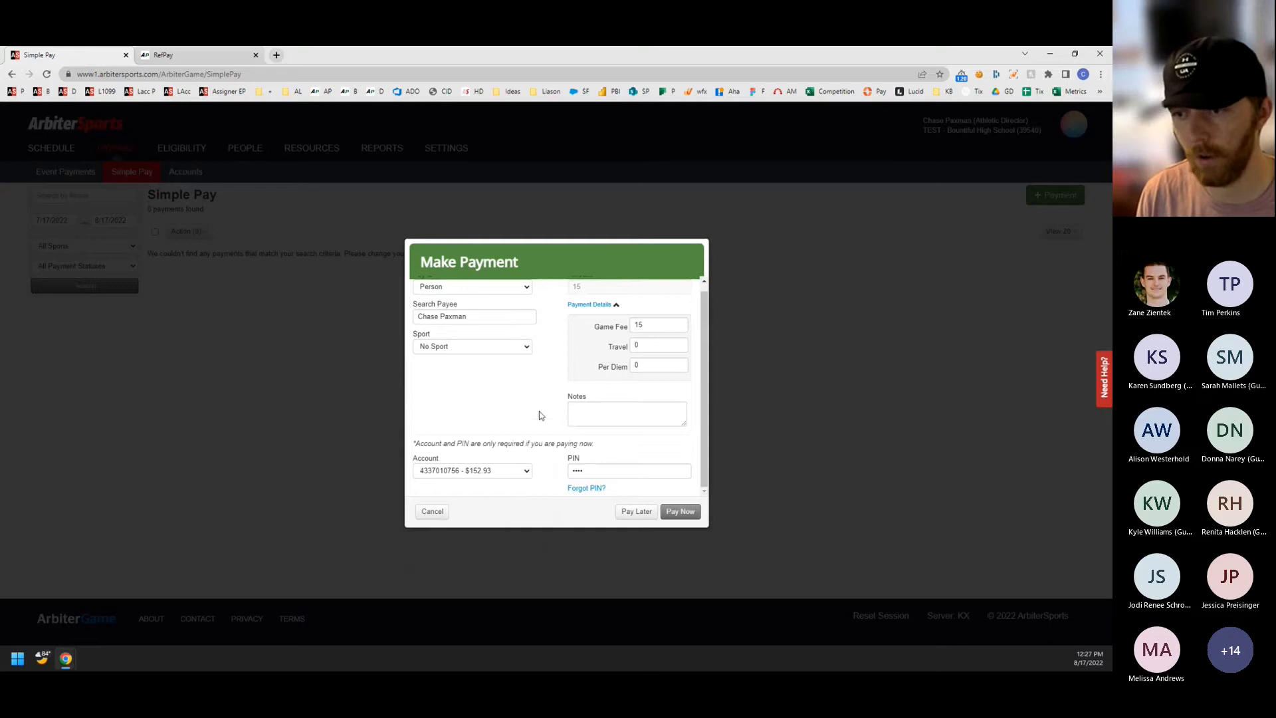
pyautogui.click(497, 472)
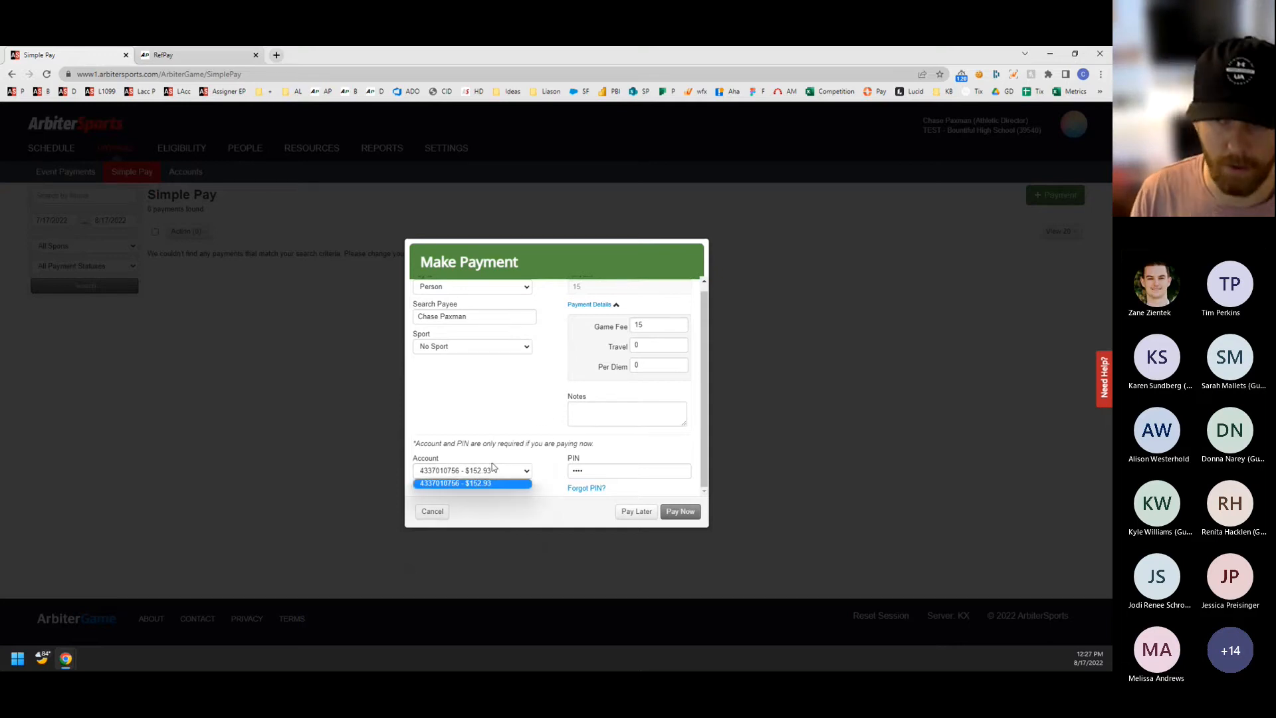
pyautogui.click(516, 414)
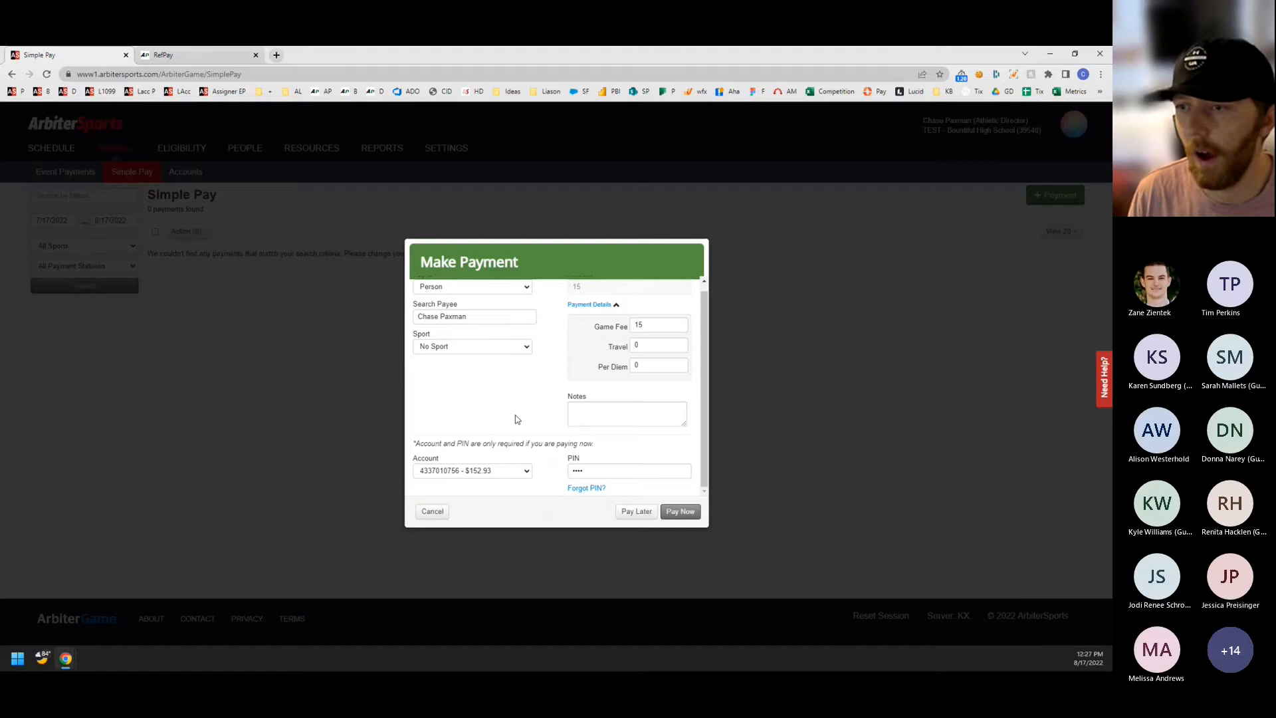
pyautogui.click(642, 516)
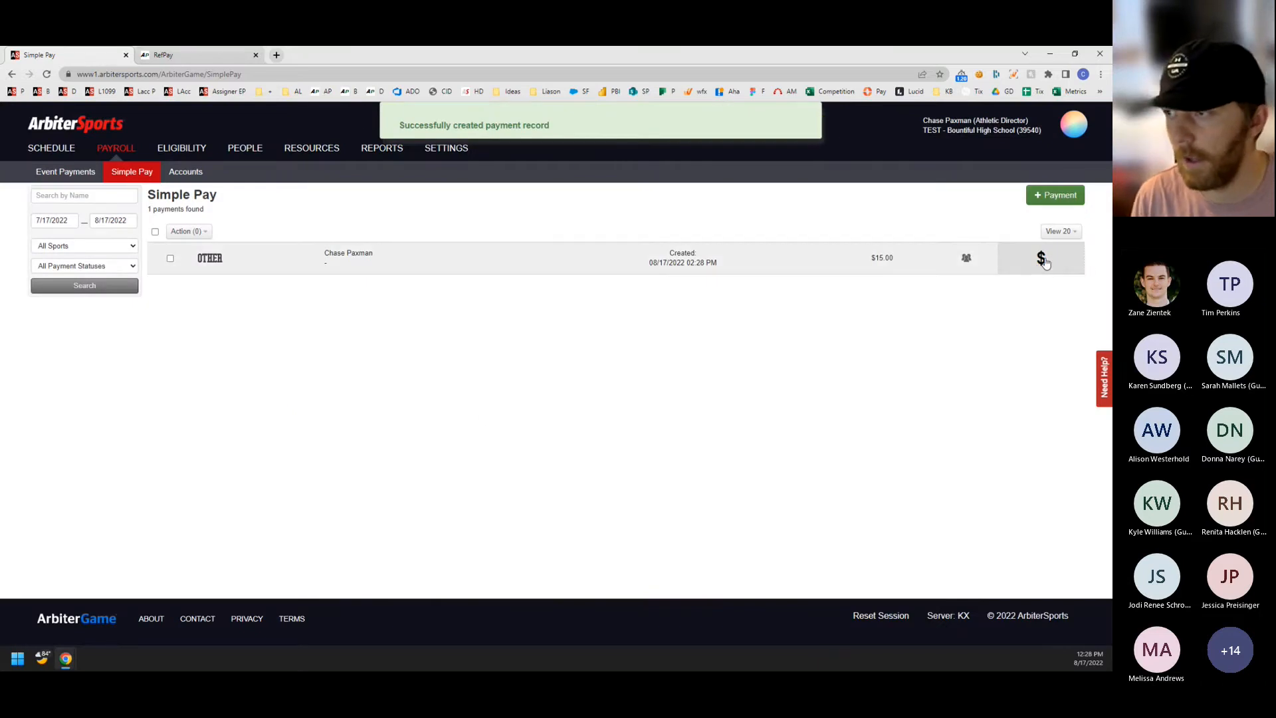
# Select the saved payment, inspect the account and security key fields in Pay Multiple, and cancel without paying.
pyautogui.moveTo(1034, 266)
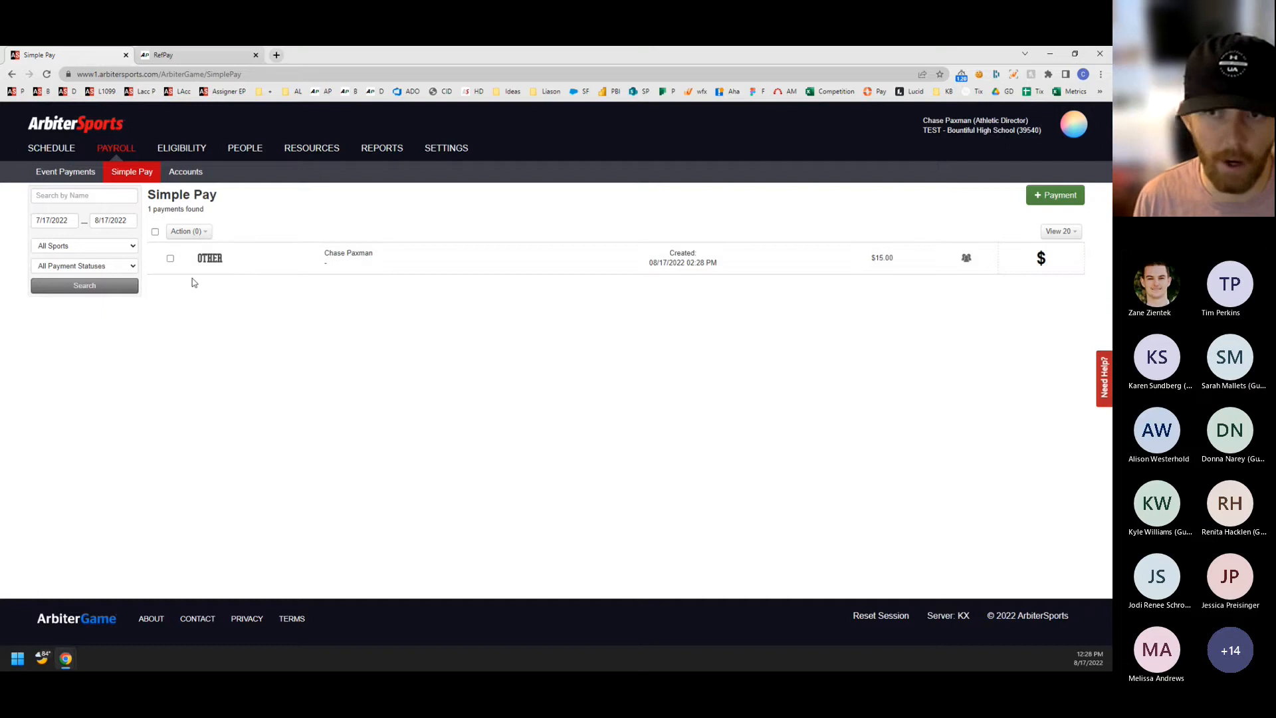
pyautogui.click(170, 258)
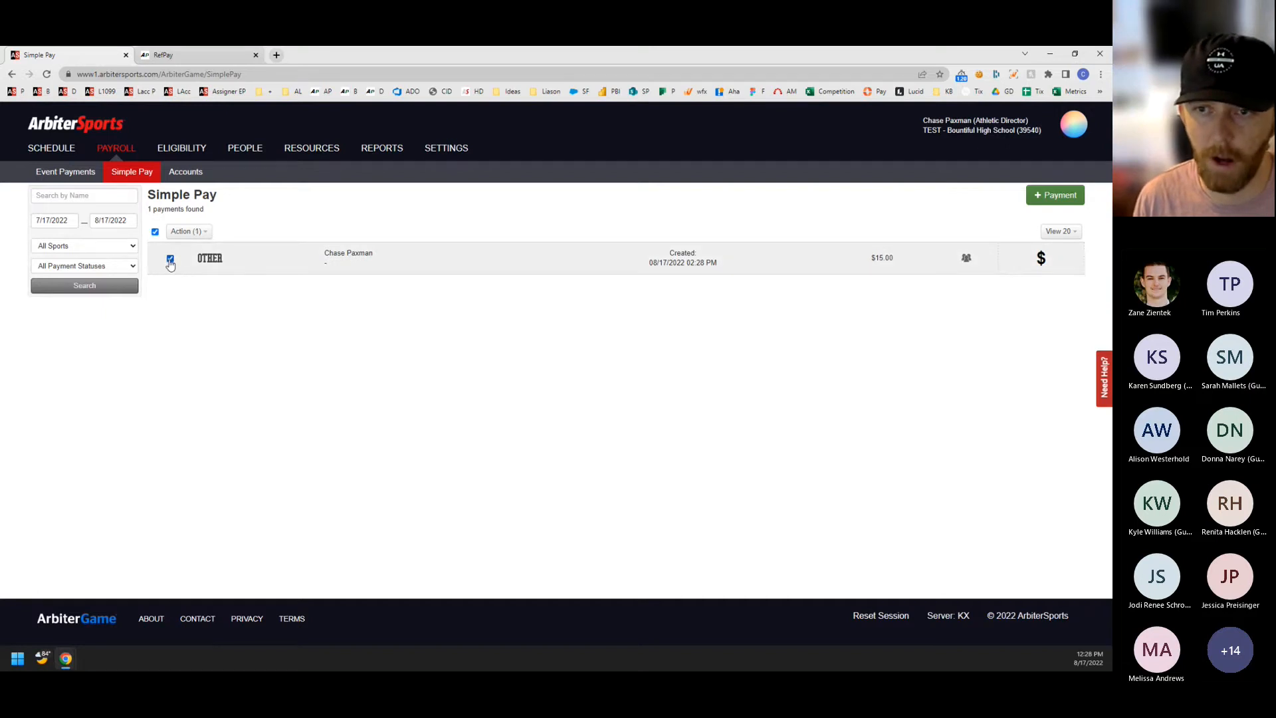
pyautogui.click(188, 232)
pyautogui.click(186, 249)
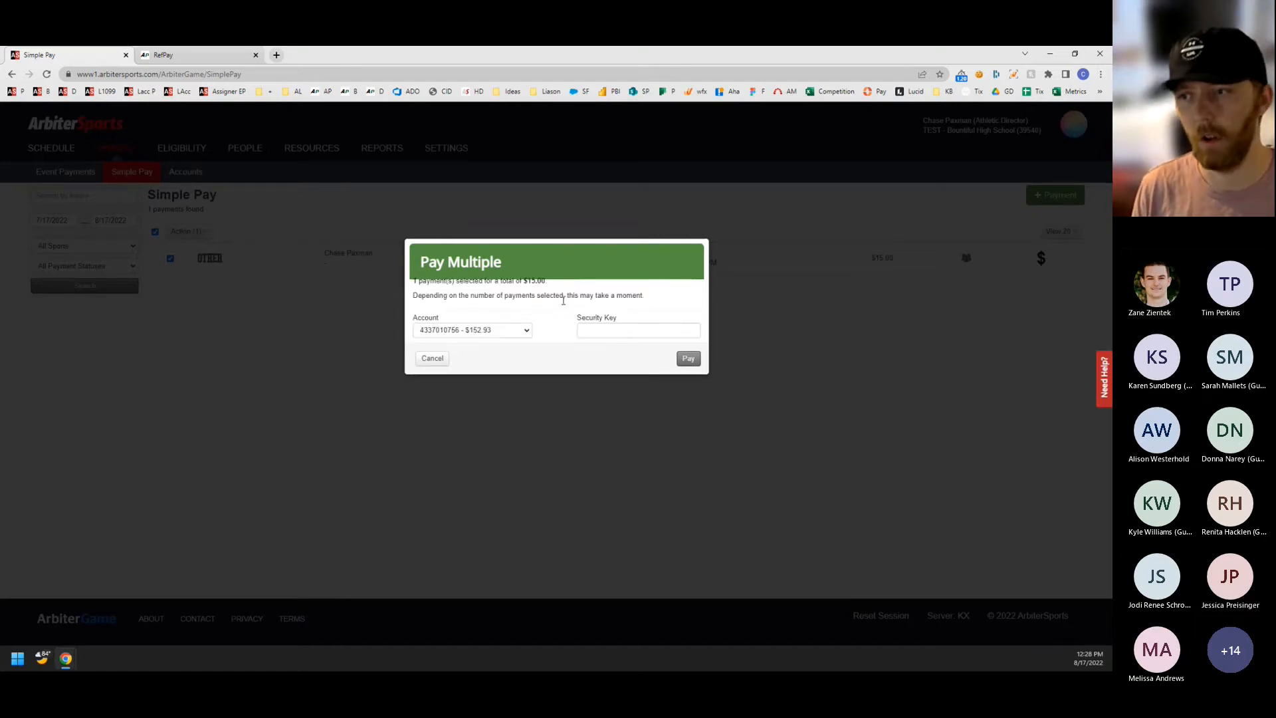
pyautogui.click(606, 330)
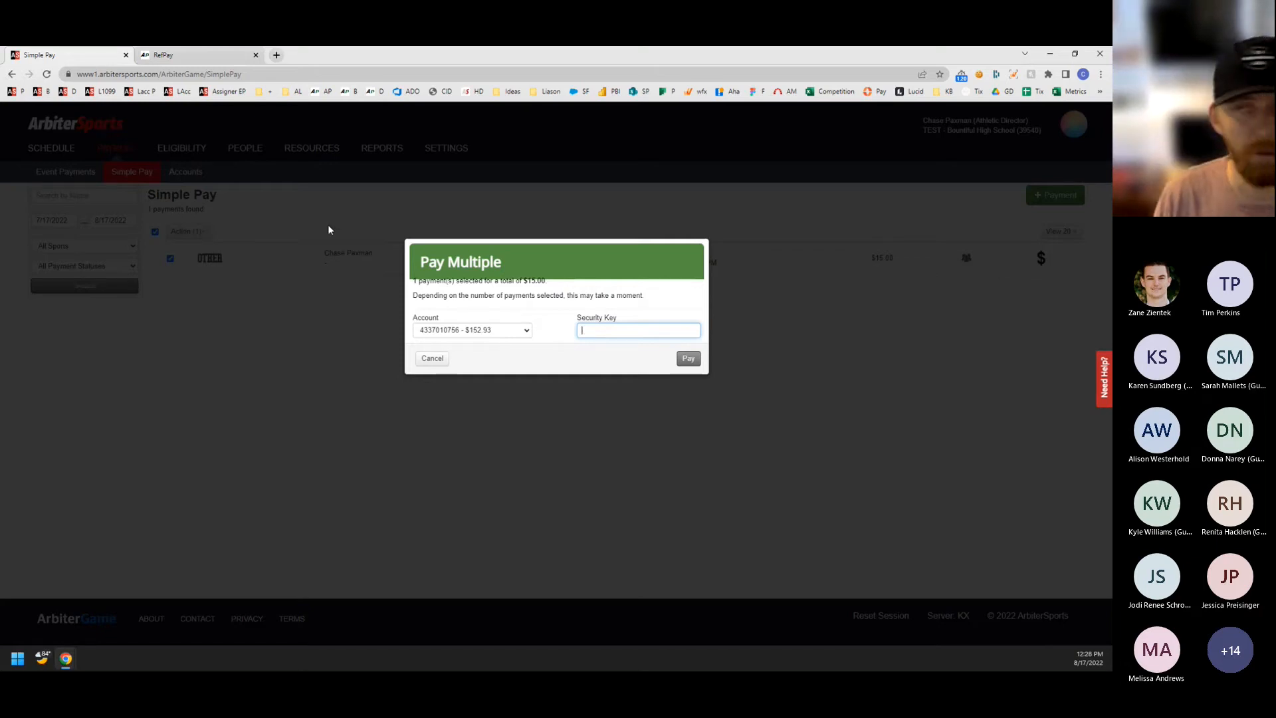
pyautogui.click(432, 358)
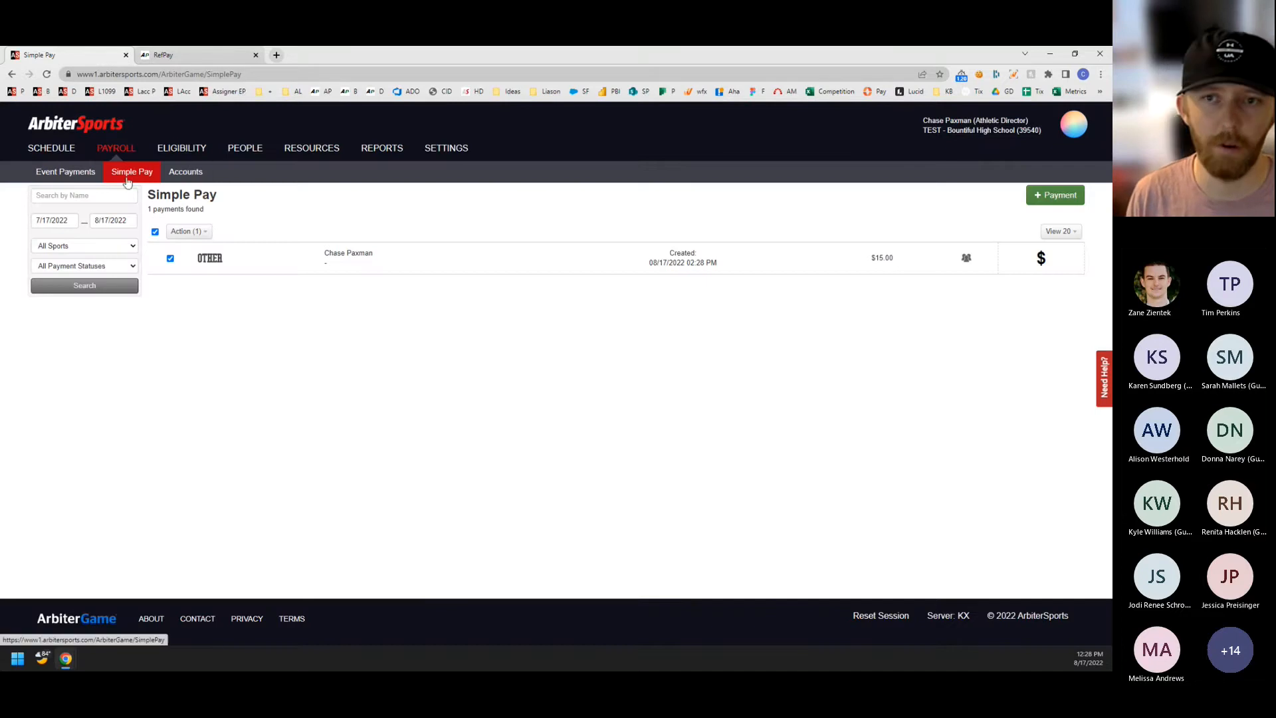
# Return to the Event Payments page.
pyautogui.click(77, 175)
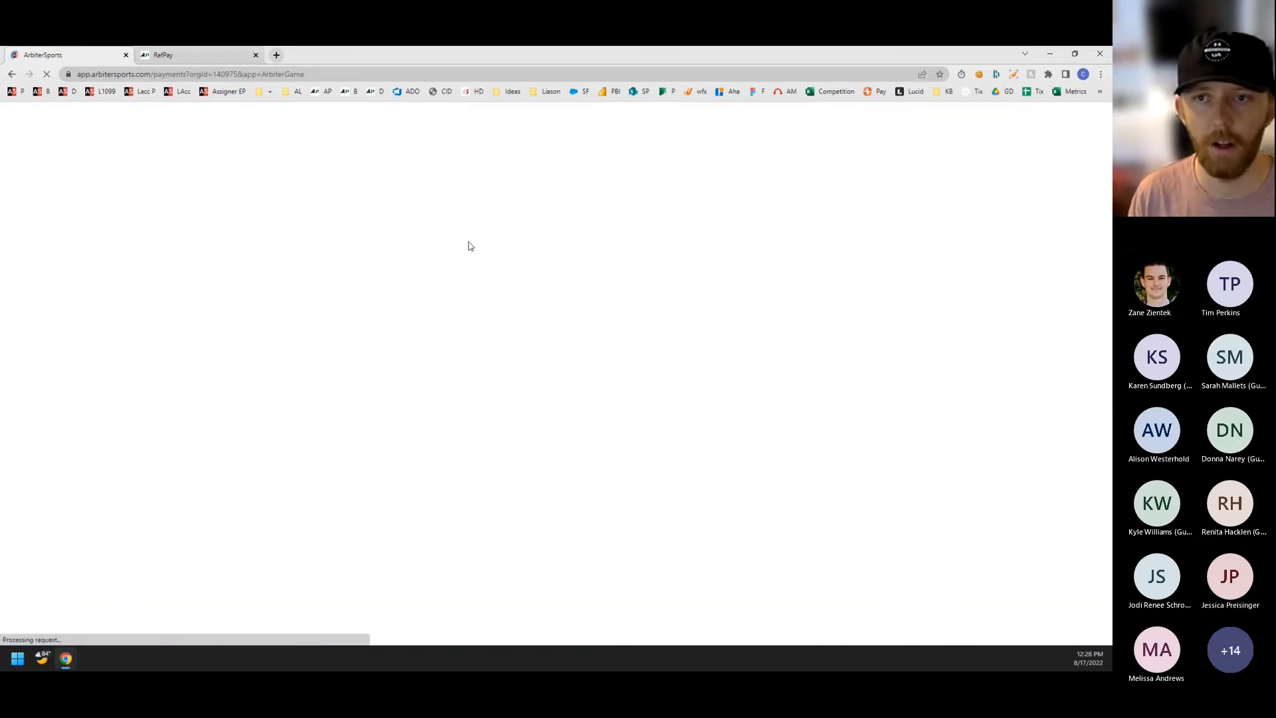